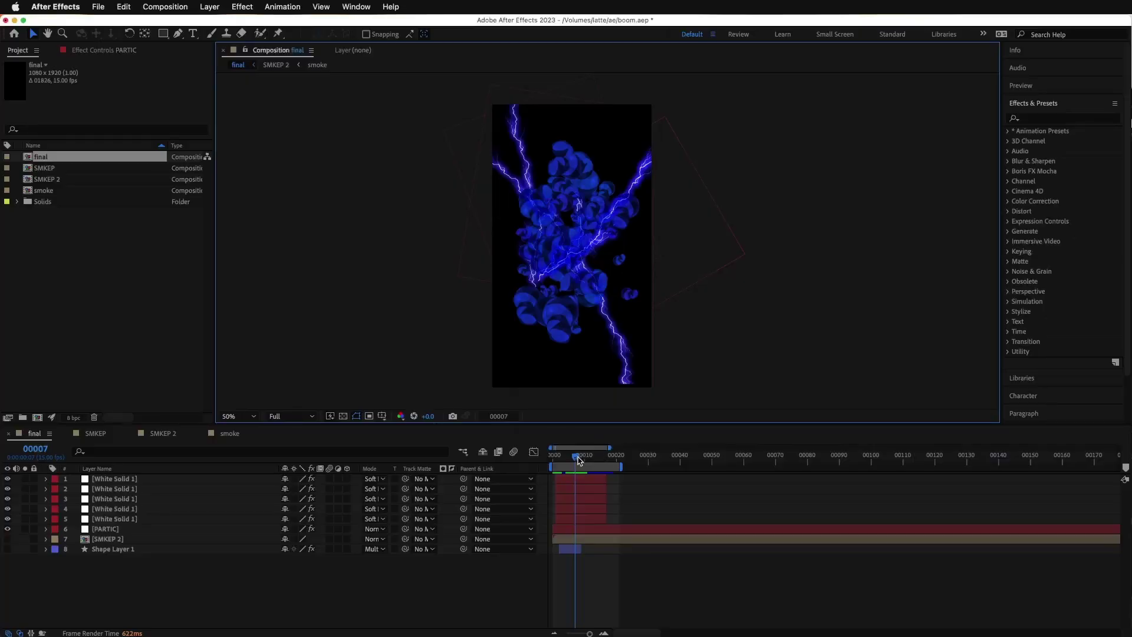
Start a new empty project, discarding the unsaved changes to boom.aep
{"action": "mouse_move", "coordinate": [578, 461]}
{"action": "left_mouse_down"}
{"action": "mouse_move", "coordinate": [556, 461]}
{"action": "mouse_move", "coordinate": [591, 460]}
{"action": "left_mouse_up"}
{"action": "left_click", "coordinate": [242, 158]}
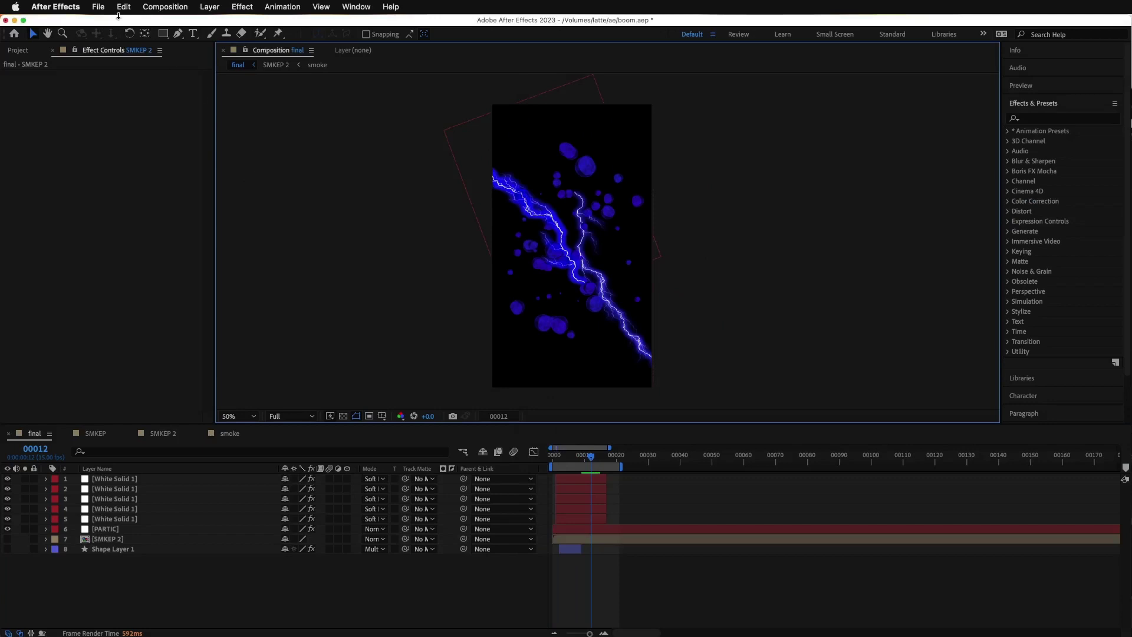
{"action": "left_click", "coordinate": [98, 7]}
{"action": "mouse_move", "coordinate": [103, 24]}
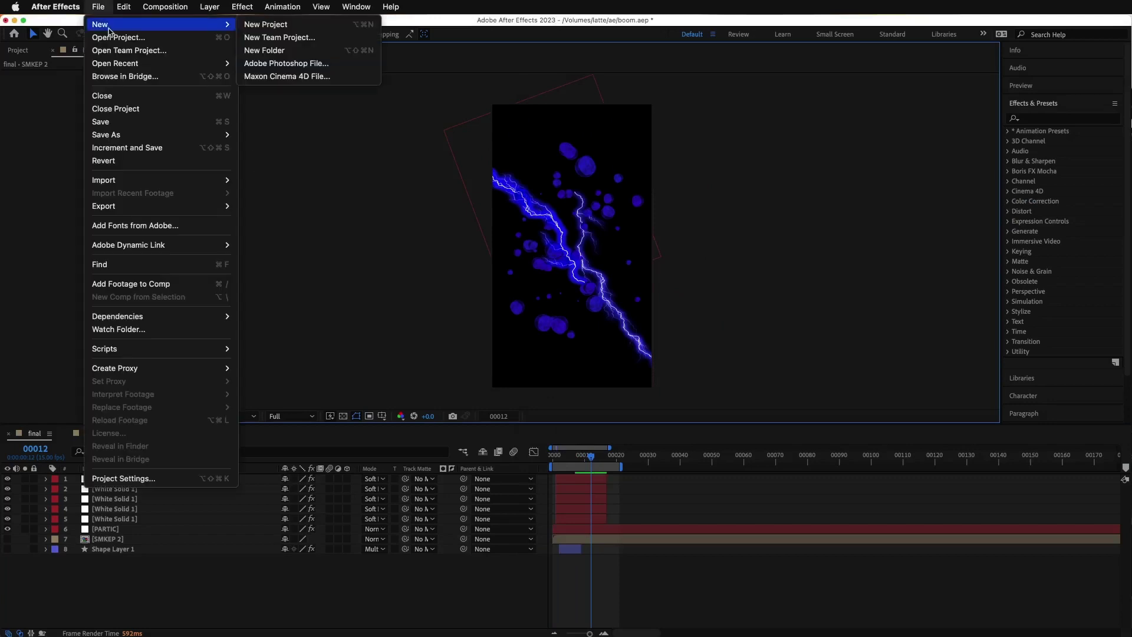
{"action": "left_click", "coordinate": [262, 25]}
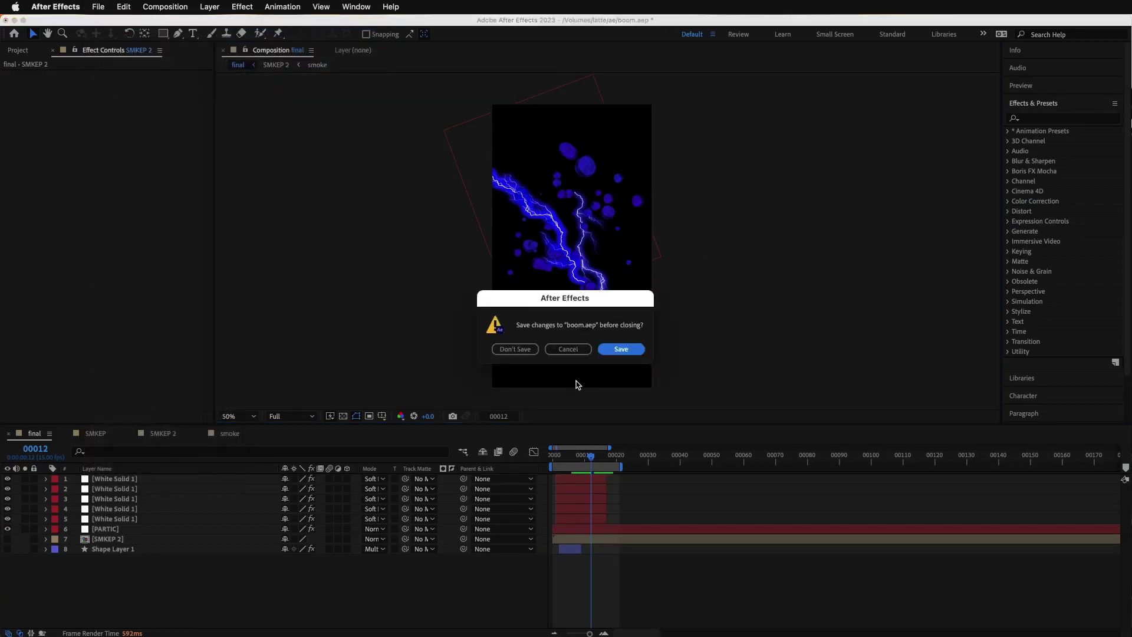
{"action": "left_click", "coordinate": [535, 349]}
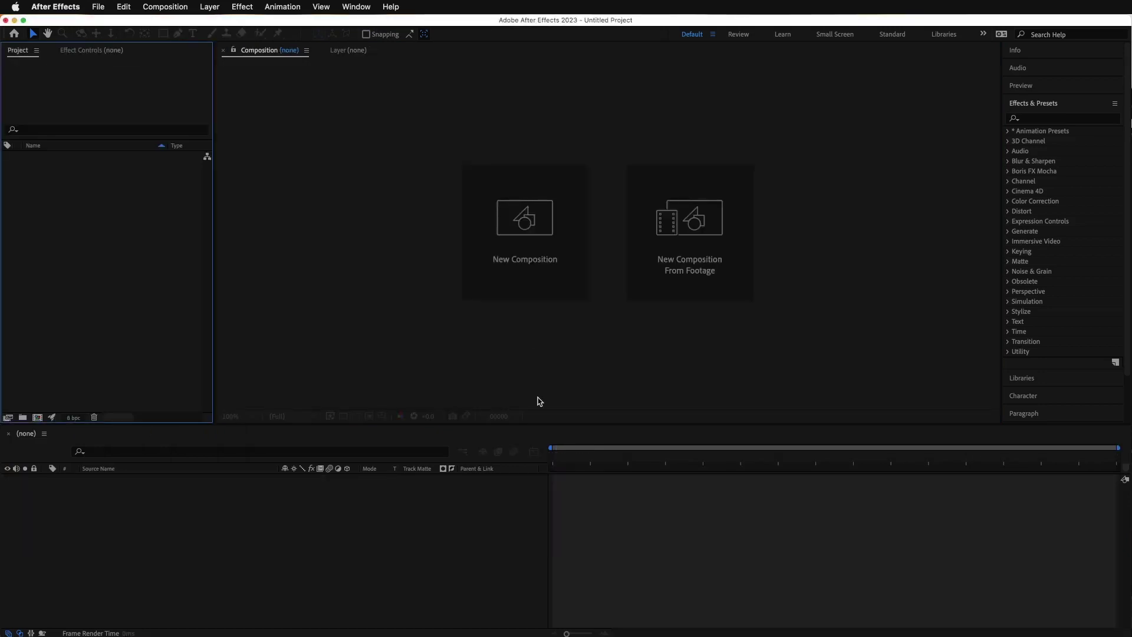
Save the new project as boom10.aep
{"action": "left_click", "coordinate": [99, 6]}
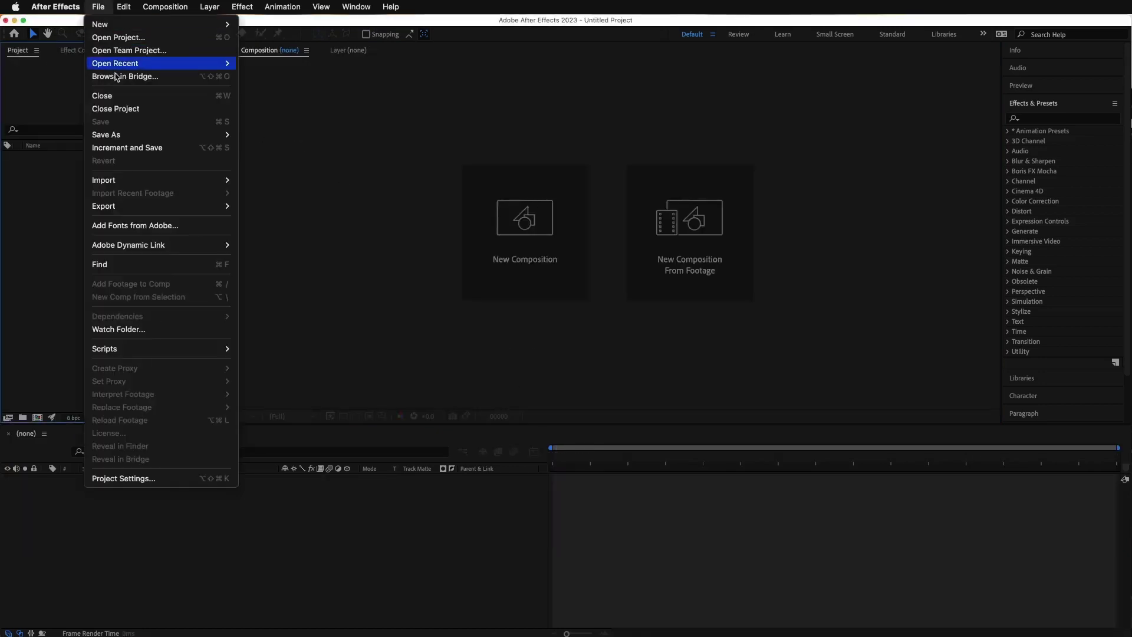
{"action": "mouse_move", "coordinate": [122, 183]}
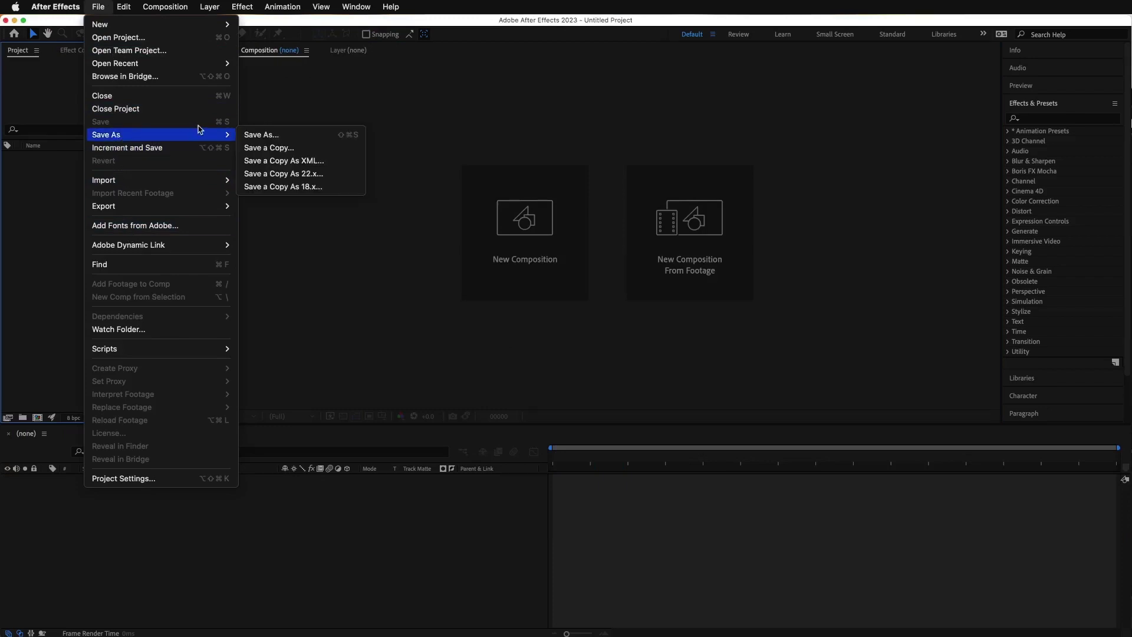
{"action": "left_click", "coordinate": [273, 157]}
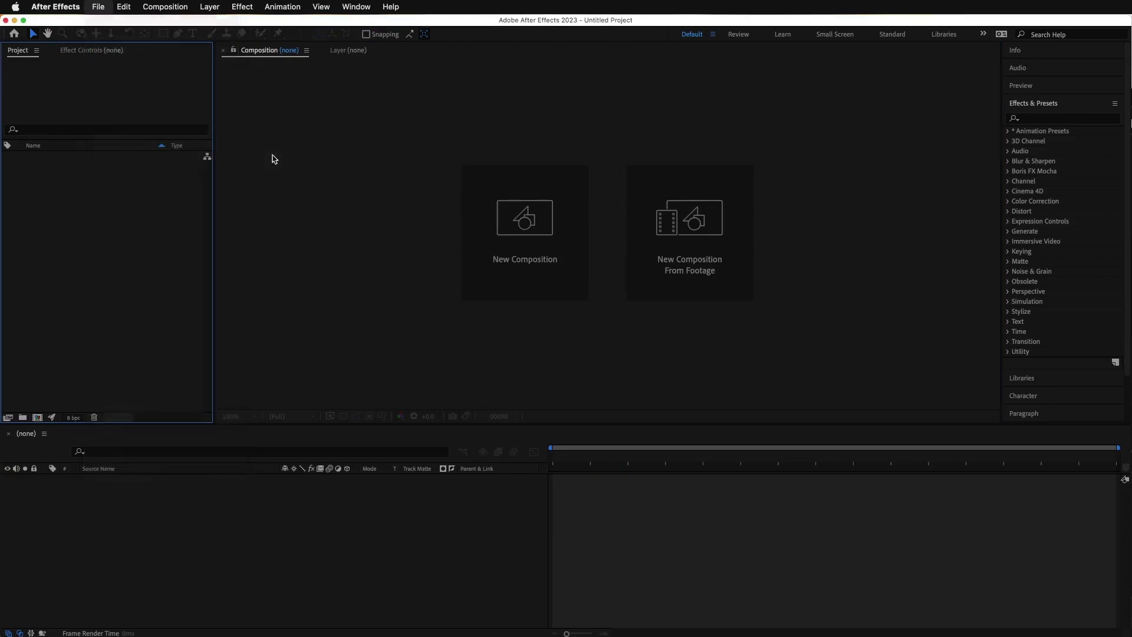
Create an HD 1920x1080, 29.97 fps composition with a duration of 10 seconds
{"action": "left_click", "coordinate": [64, 261]}
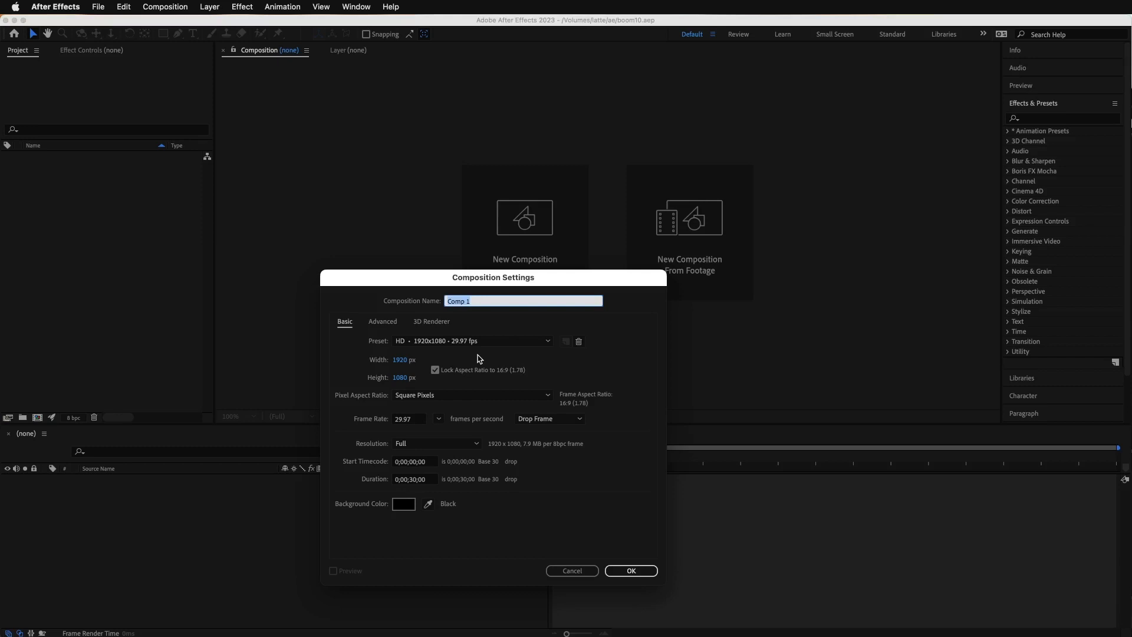
{"action": "double_click", "coordinate": [413, 479]}
{"action": "type", "text": "10"}
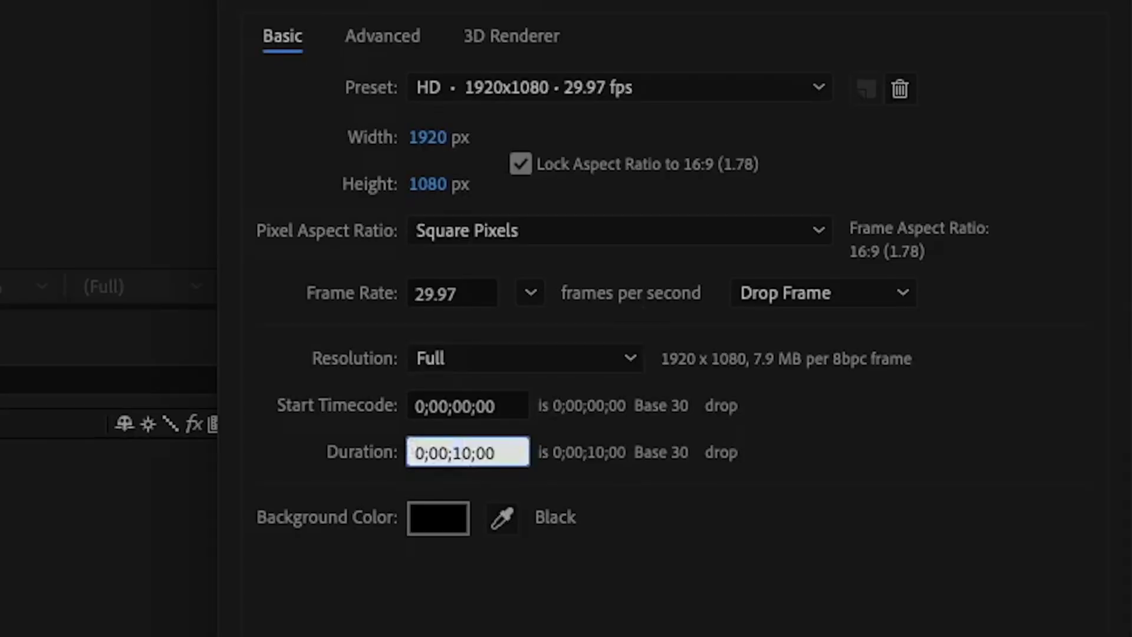
{"action": "left_click", "coordinate": [627, 569]}
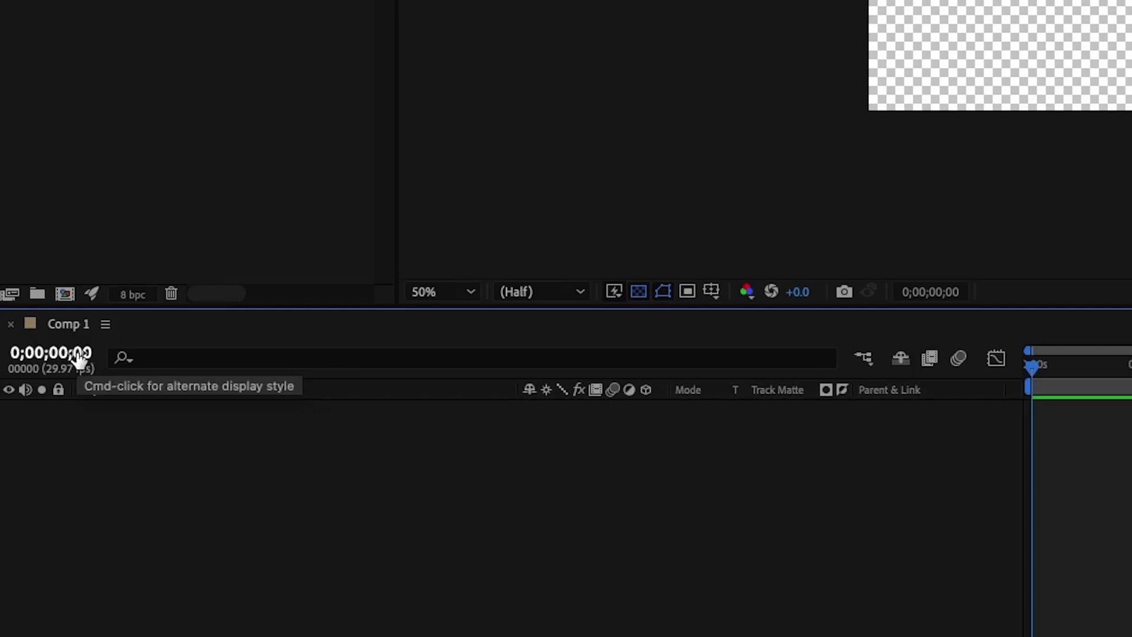
Switch the timeline's time display to frame numbers and back to timecode
{"action": "left_click", "coordinate": [78, 357], "text": "super"}
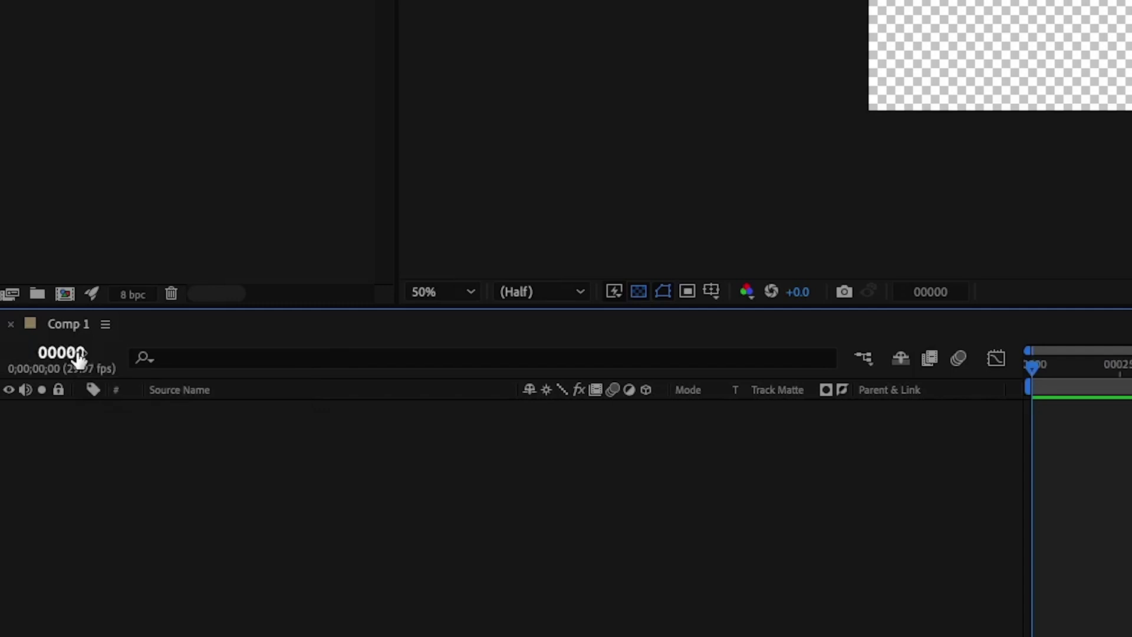
{"action": "left_click", "coordinate": [78, 358], "text": "super"}
{"action": "left_click", "coordinate": [77, 359], "text": "super"}
{"action": "left_click", "coordinate": [77, 357], "text": "super"}
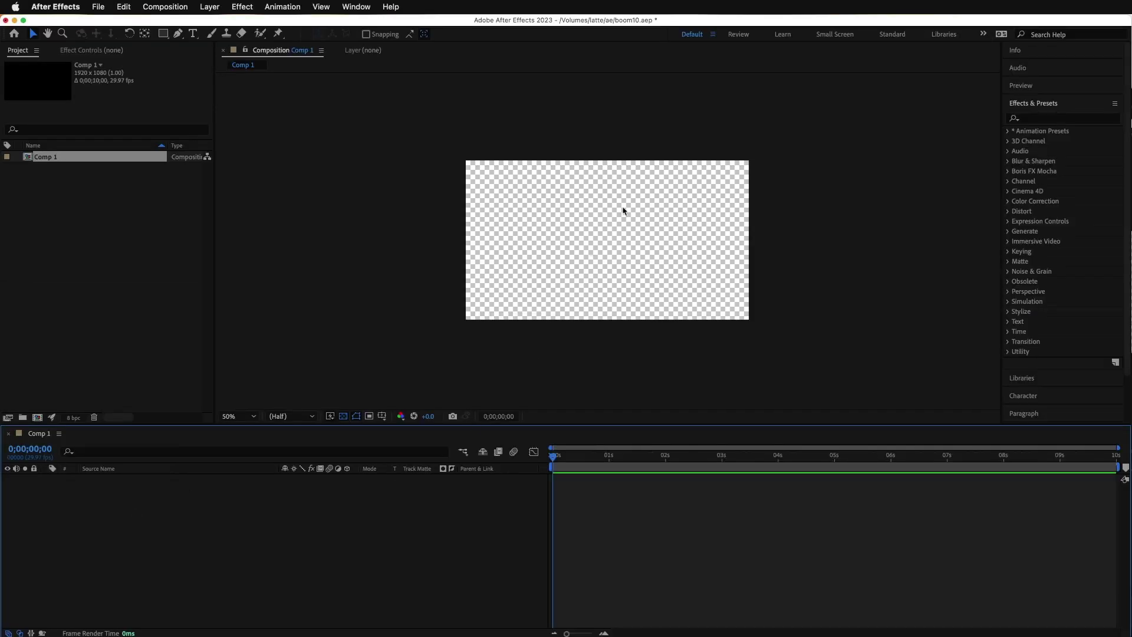
Turn the composition viewer's transparency grid off and on again
{"action": "left_click", "coordinate": [343, 417]}
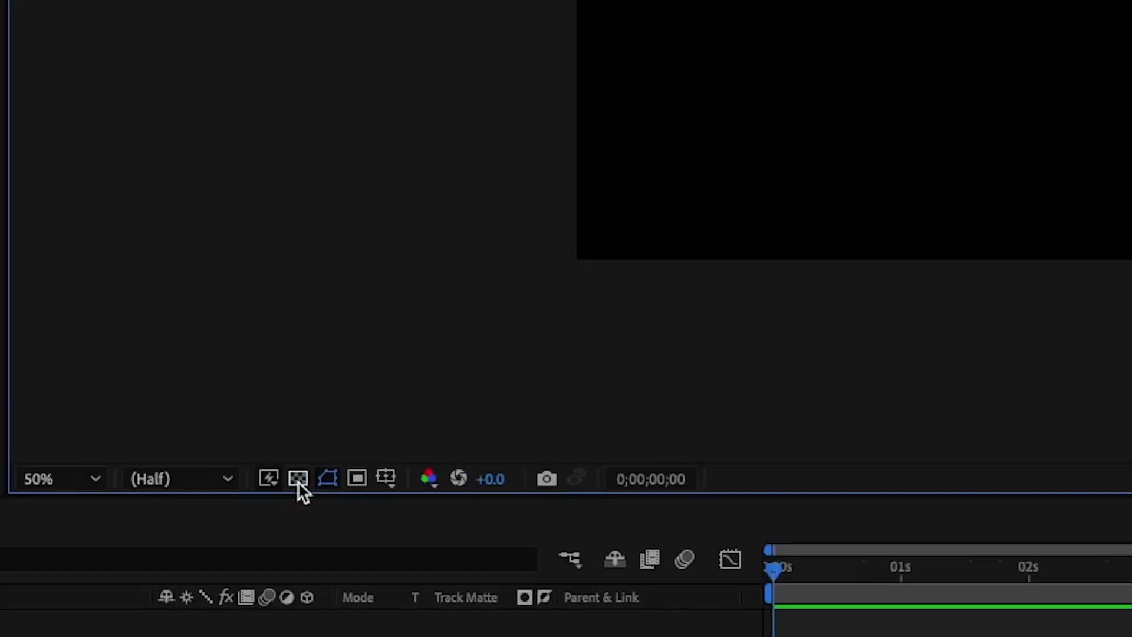
{"action": "left_click", "coordinate": [298, 480]}
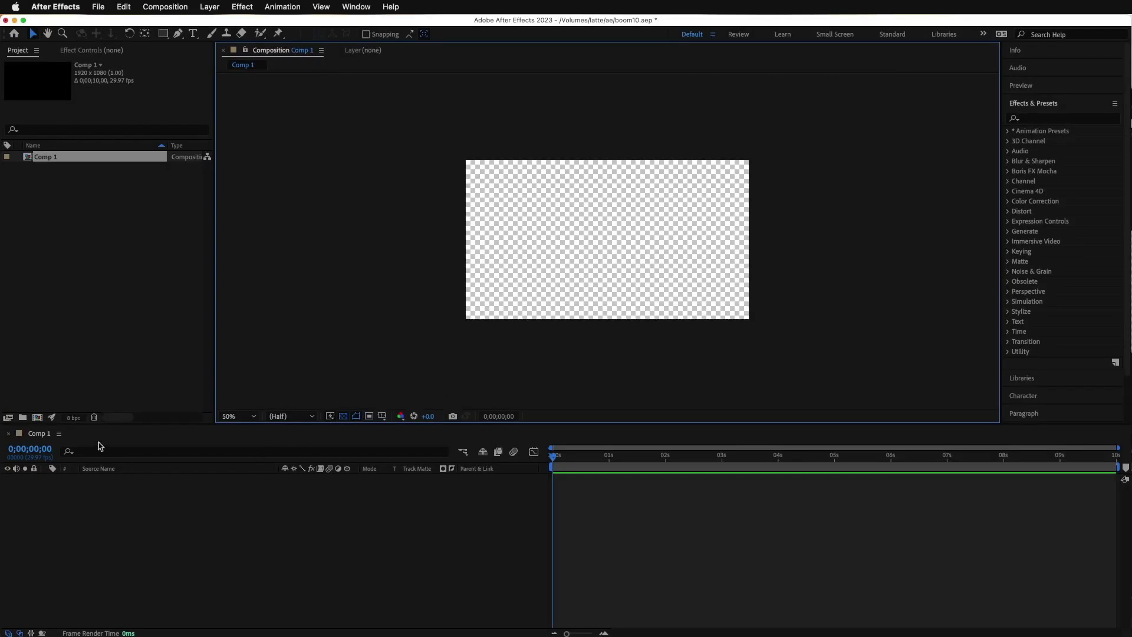
Rename the composition Comp 1 as "smoke"
{"action": "left_click", "coordinate": [48, 162]}
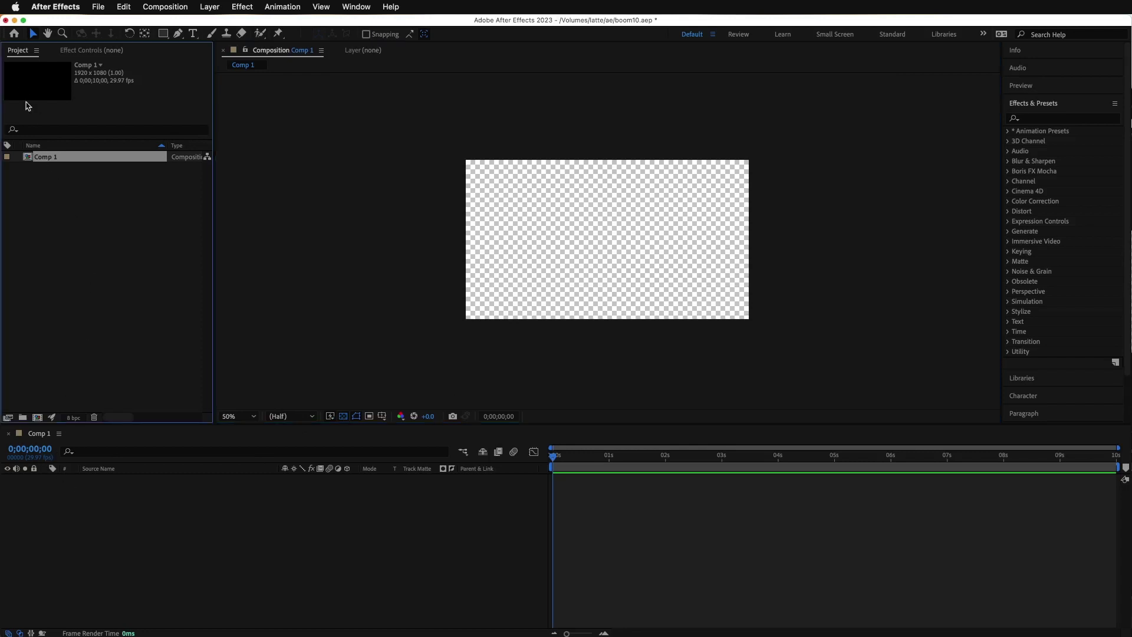
{"action": "key", "text": "Return"}
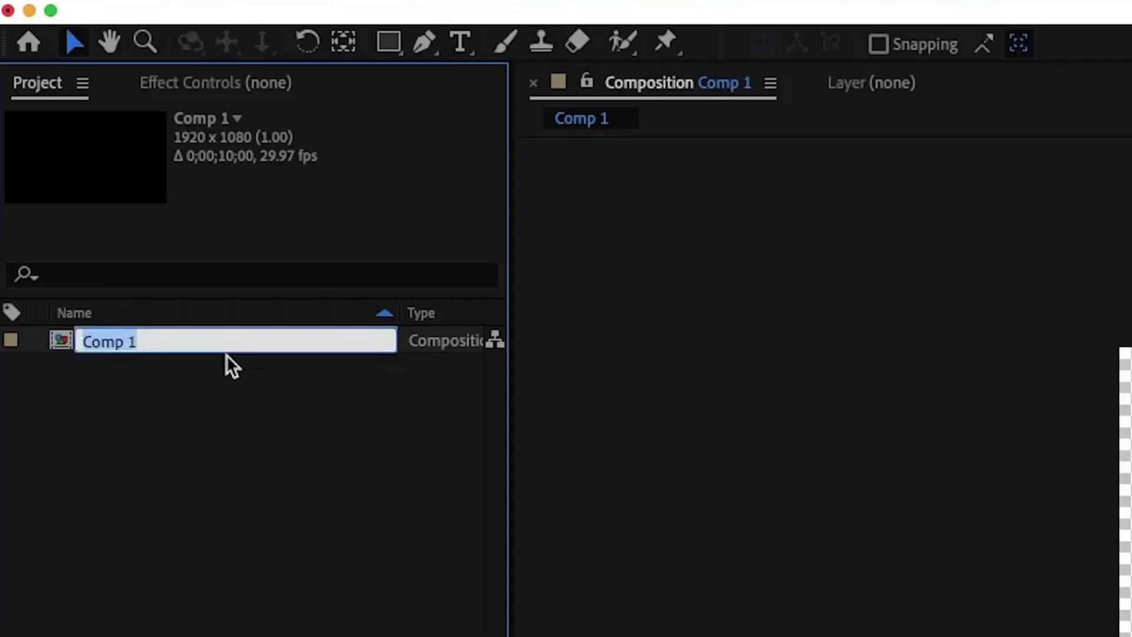
{"action": "type", "text": "smoke"}
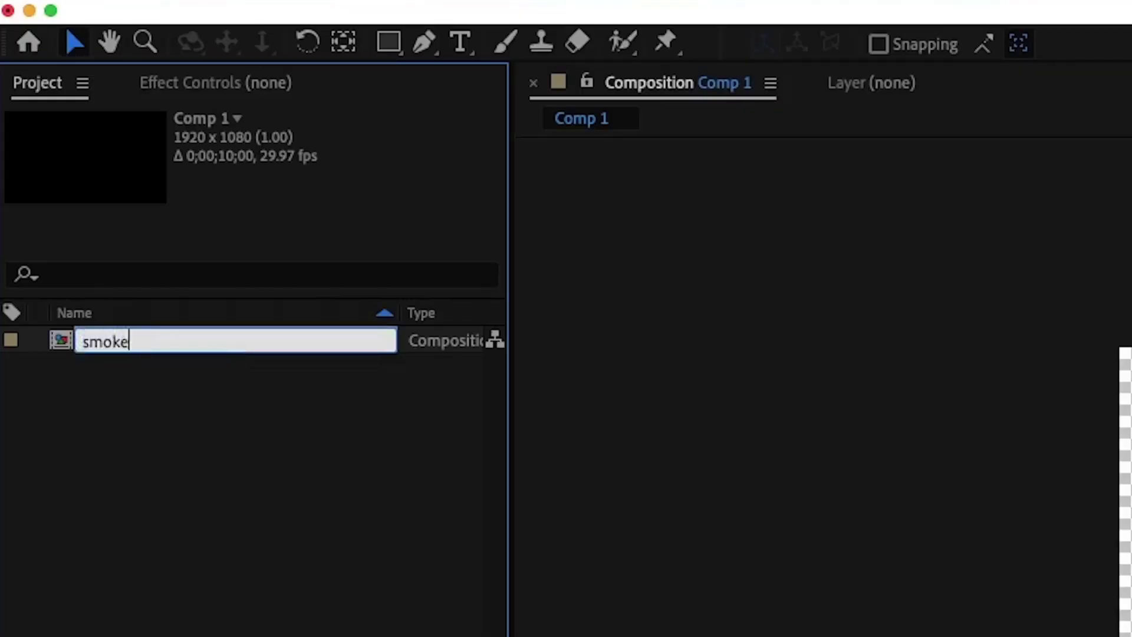
{"action": "key", "text": "Return"}
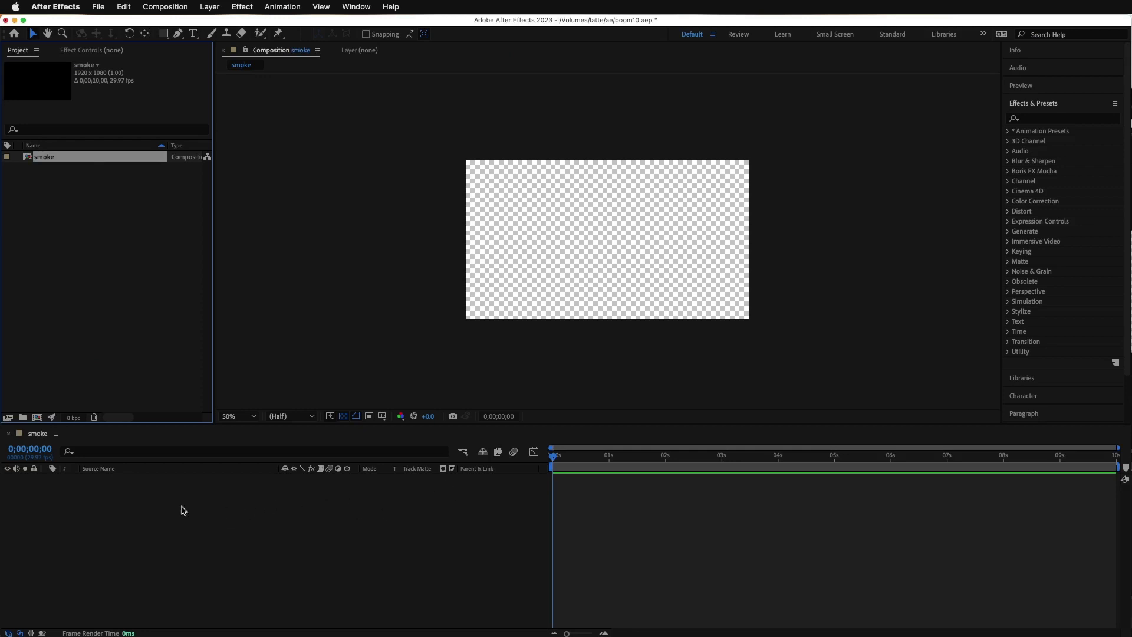
Add a dark gray 1920x1080 solid layer to the smoke composition, keeping the default solid settings
{"action": "right_click", "coordinate": [134, 500]}
{"action": "mouse_move", "coordinate": [184, 508]}
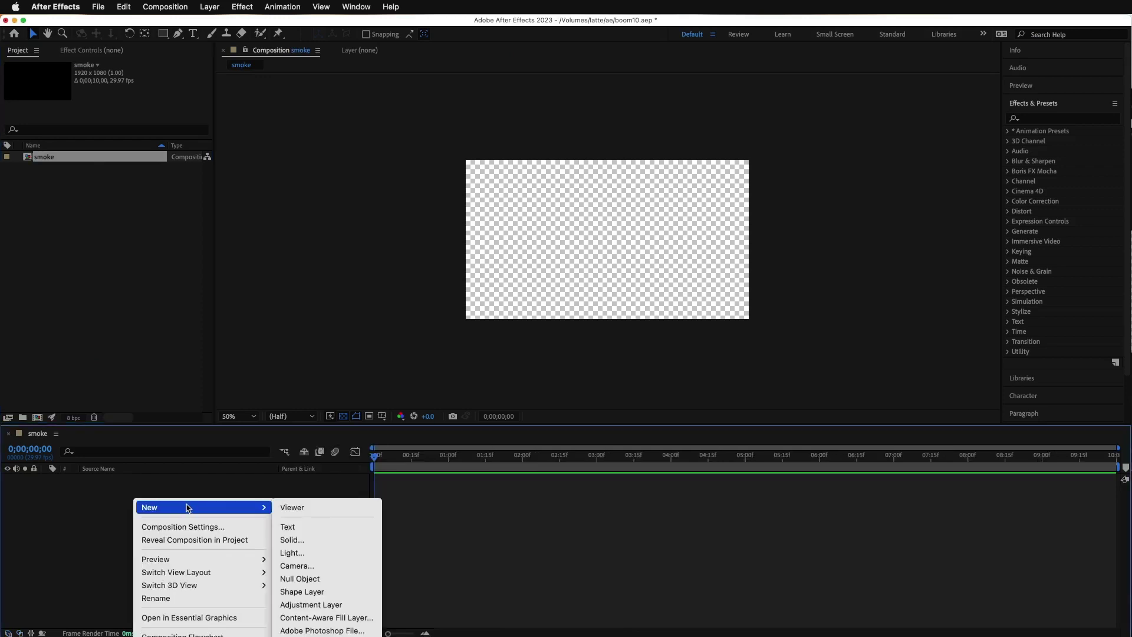
{"action": "left_click", "coordinate": [313, 545]}
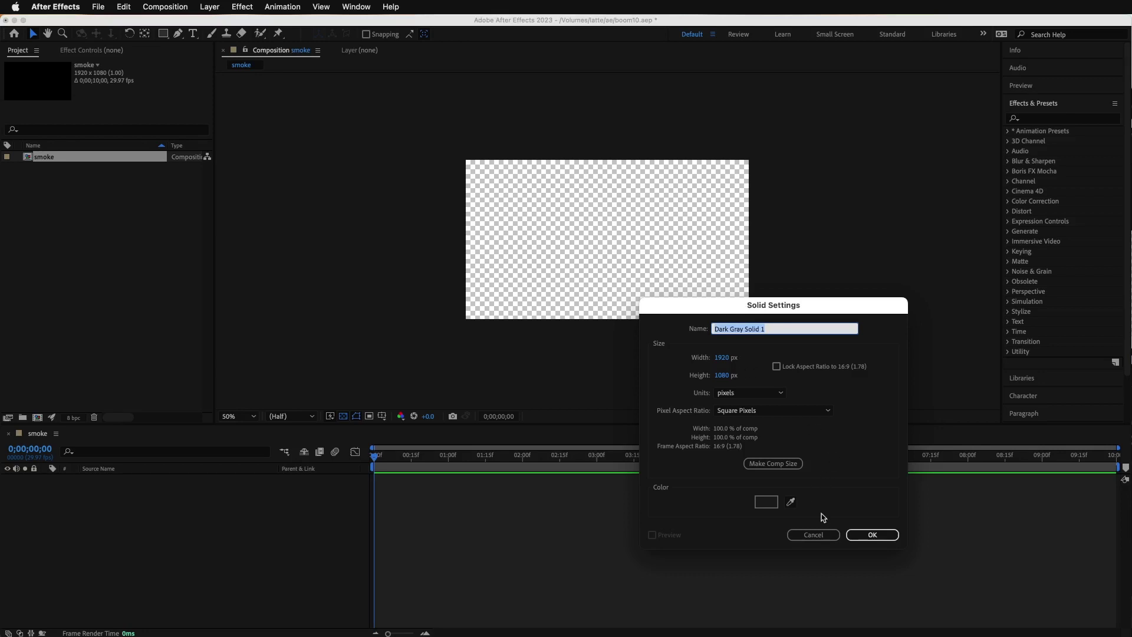
{"action": "left_click", "coordinate": [870, 534]}
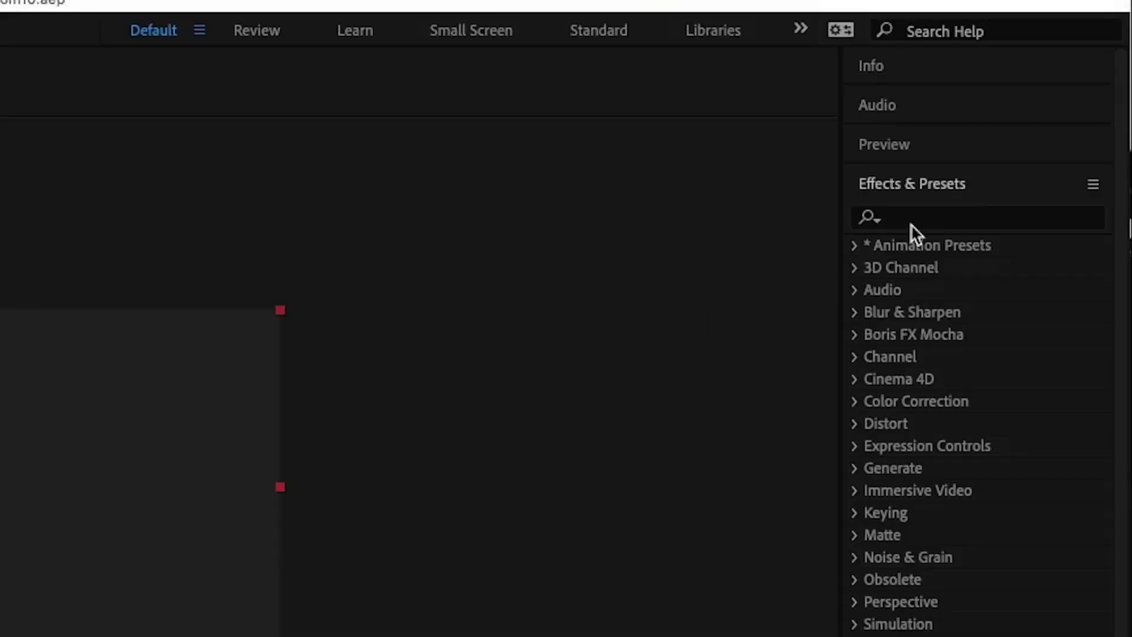
Find the CC Sphere effect and apply it to the dark gray solid
{"action": "left_click", "coordinate": [916, 219]}
{"action": "type", "text": "sp"}
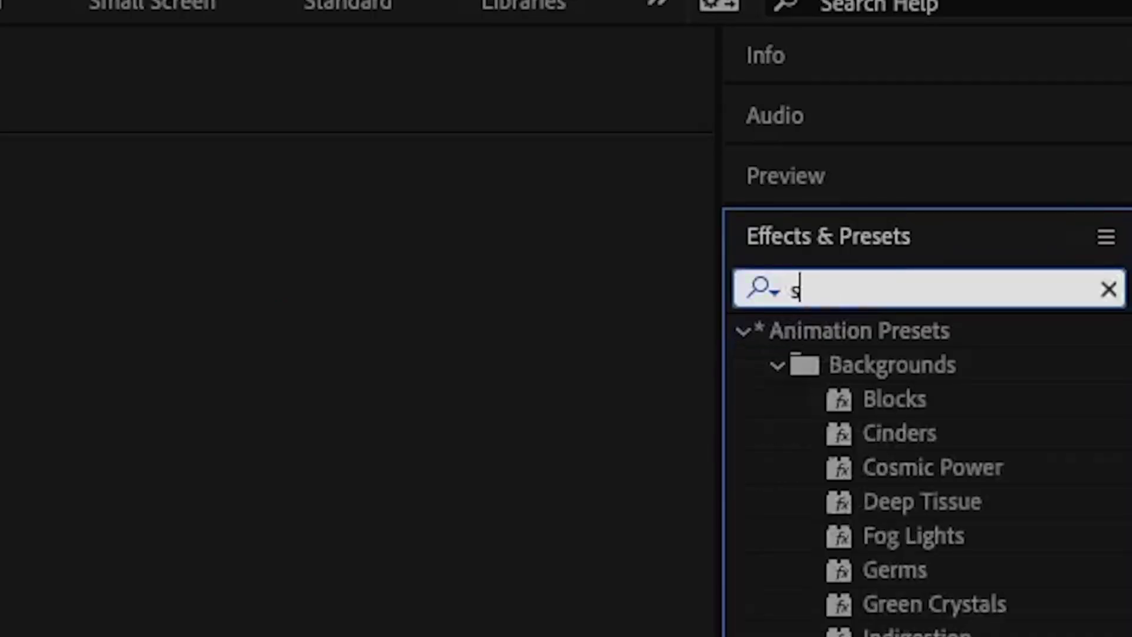
{"action": "type", "text": "h"}
{"action": "left_click", "coordinate": [809, 578]}
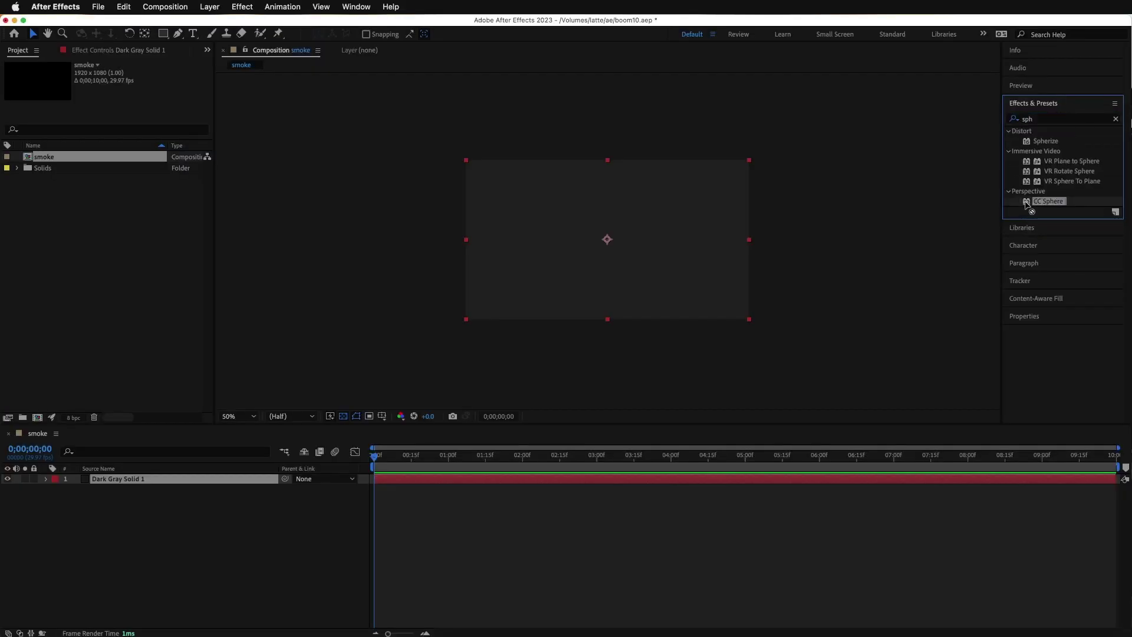
{"action": "left_click_drag", "start_coordinate": [1026, 204], "coordinate": [629, 486]}
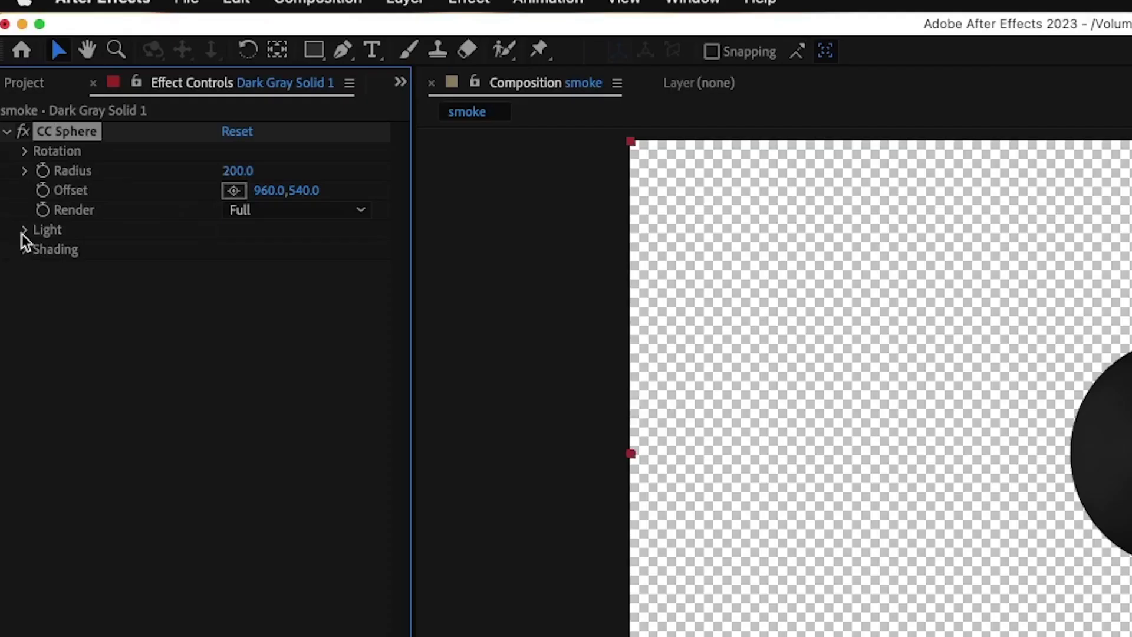
Set the CC Sphere's Light Intensity to 666 and its Light Direction to +48°, and collapse the effect's settings
{"action": "left_click", "coordinate": [15, 125]}
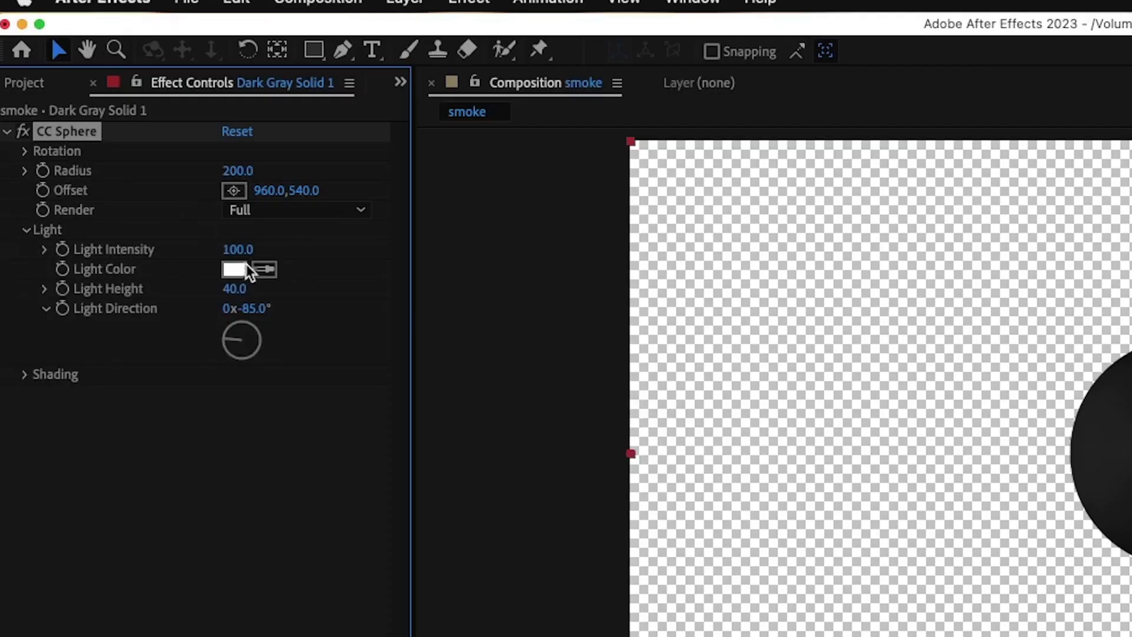
{"action": "left_click_drag", "start_coordinate": [238, 254], "coordinate": [863, 339]}
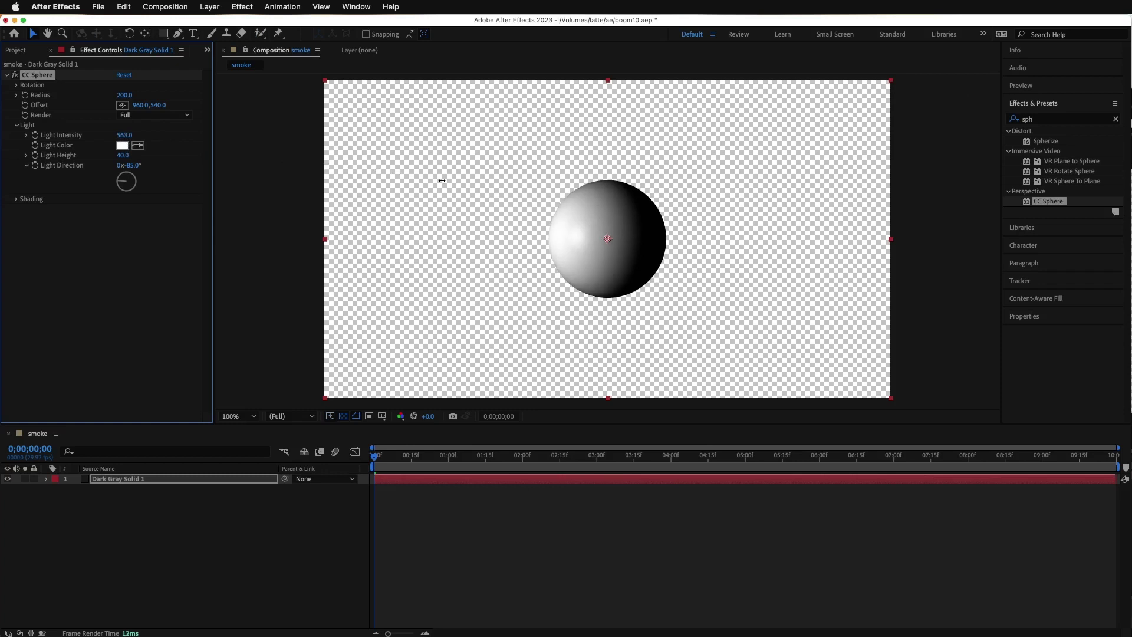
{"action": "left_click_drag", "start_coordinate": [442, 180], "coordinate": [501, 180]}
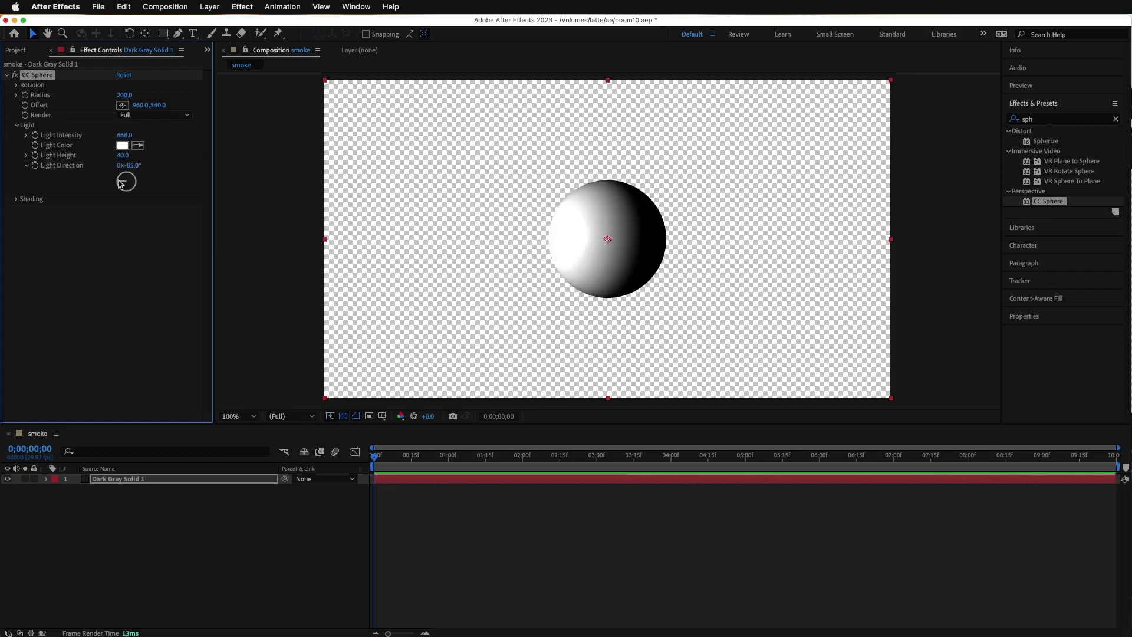
{"action": "left_click_drag", "start_coordinate": [121, 184], "coordinate": [132, 180]}
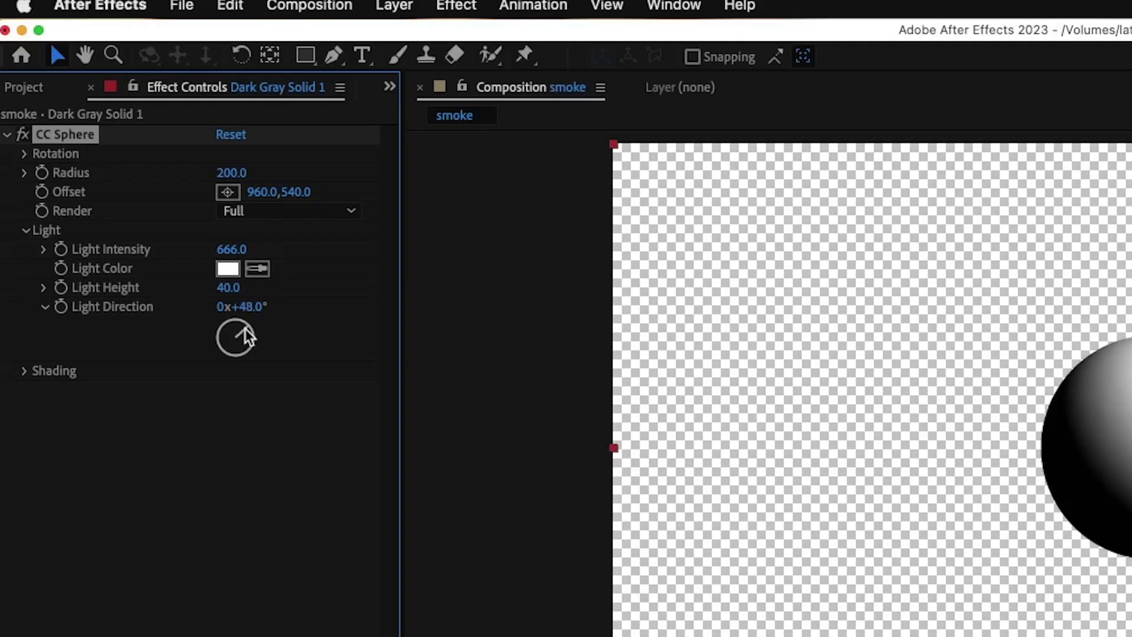
{"action": "left_click_drag", "start_coordinate": [247, 337], "coordinate": [247, 336]}
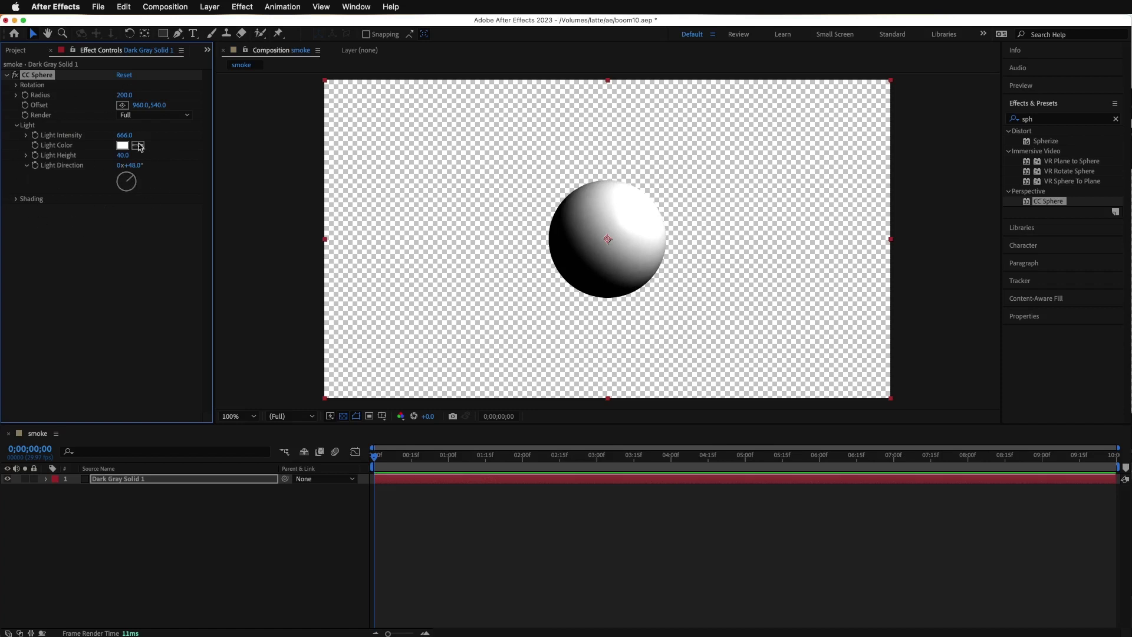
{"action": "left_click", "coordinate": [7, 75]}
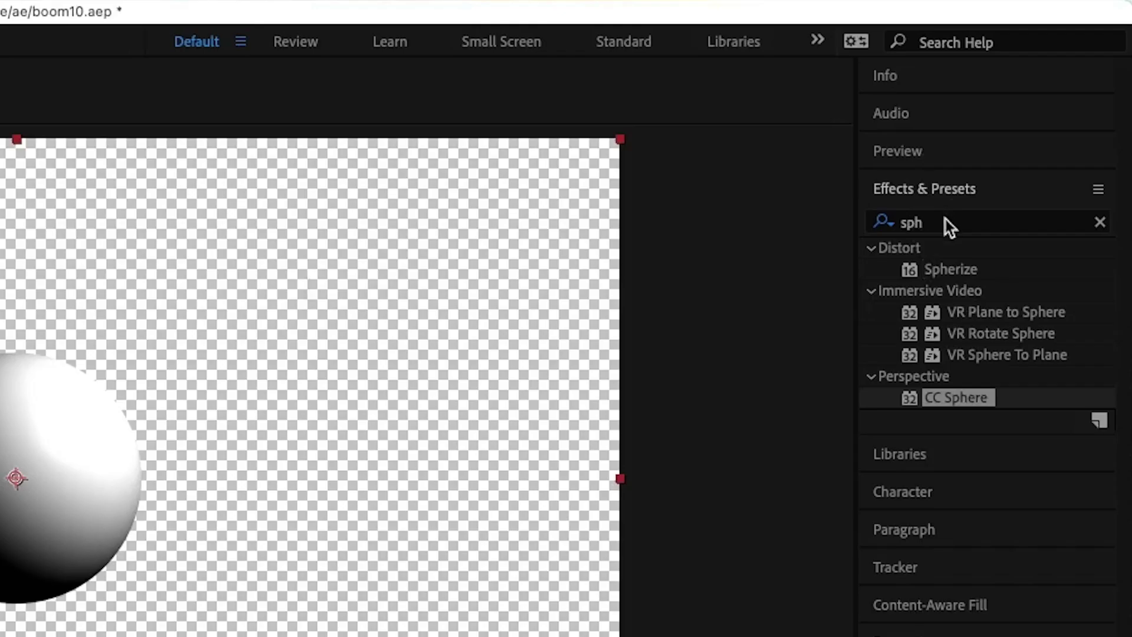
Find the CC Threshold effect and apply it to the sphere layer
{"action": "left_click", "coordinate": [1045, 119]}
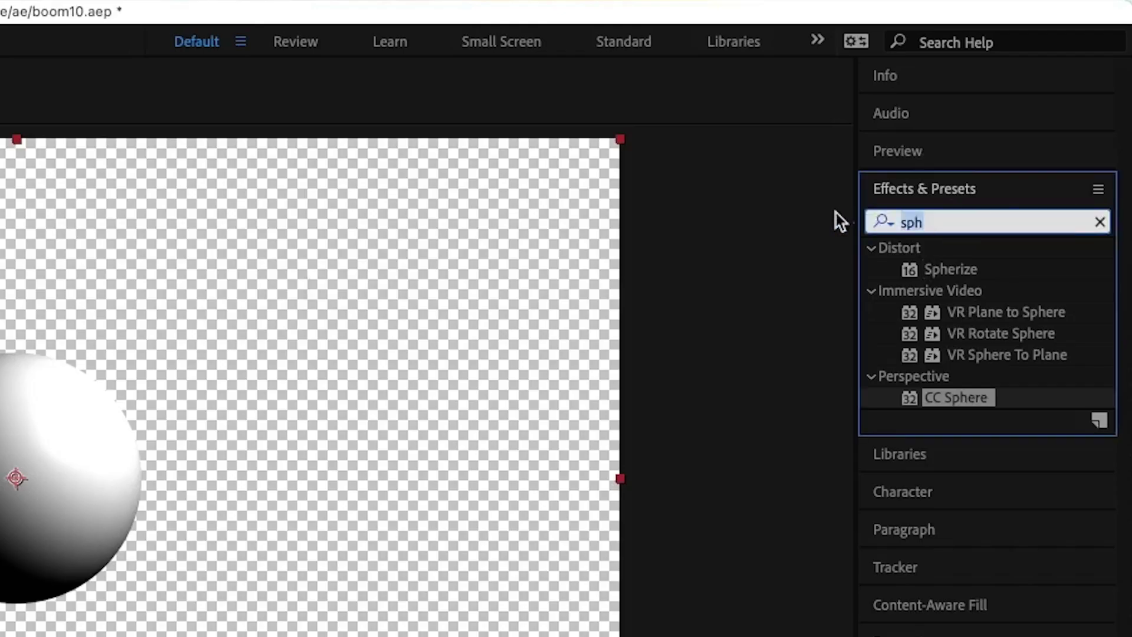
{"action": "type", "text": "th"}
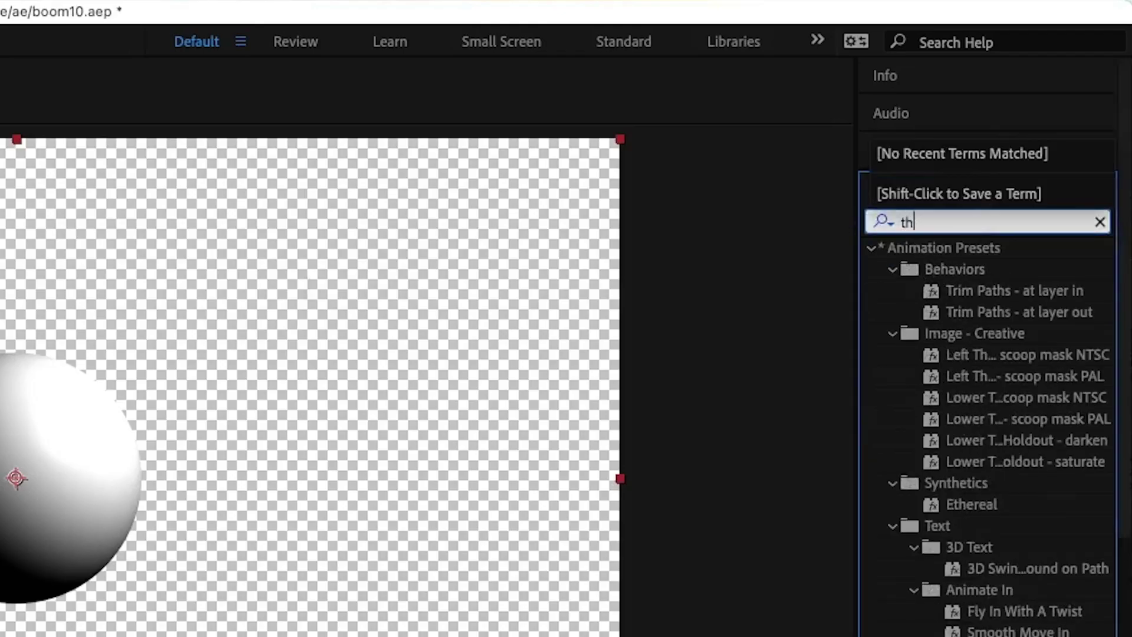
{"action": "type", "text": "res"}
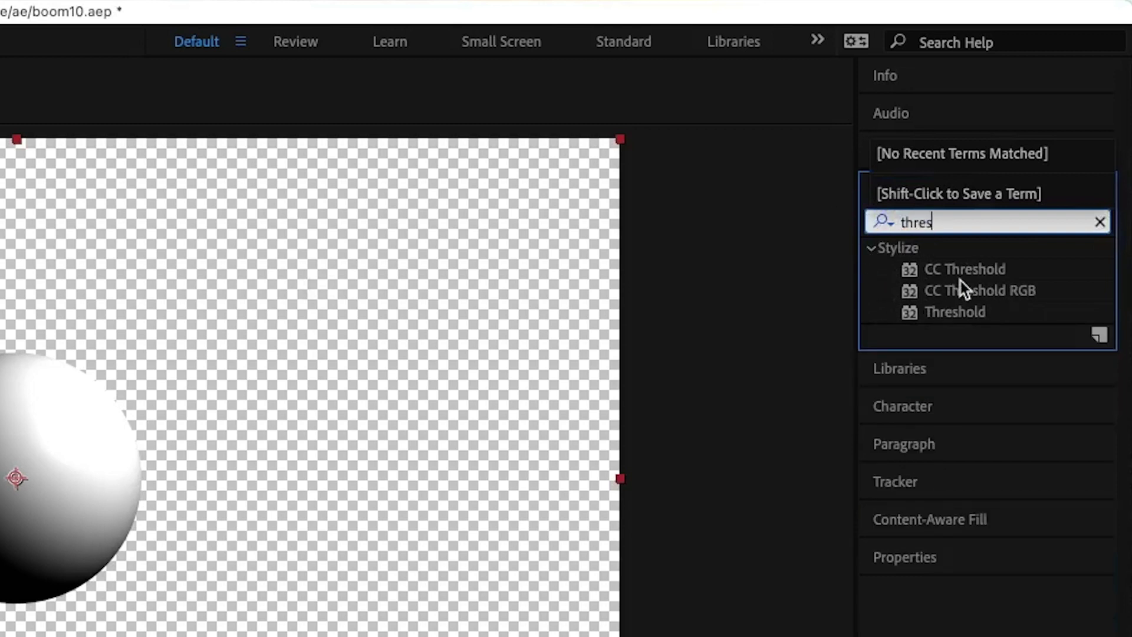
{"action": "left_click_drag", "start_coordinate": [921, 264], "coordinate": [0, 616]}
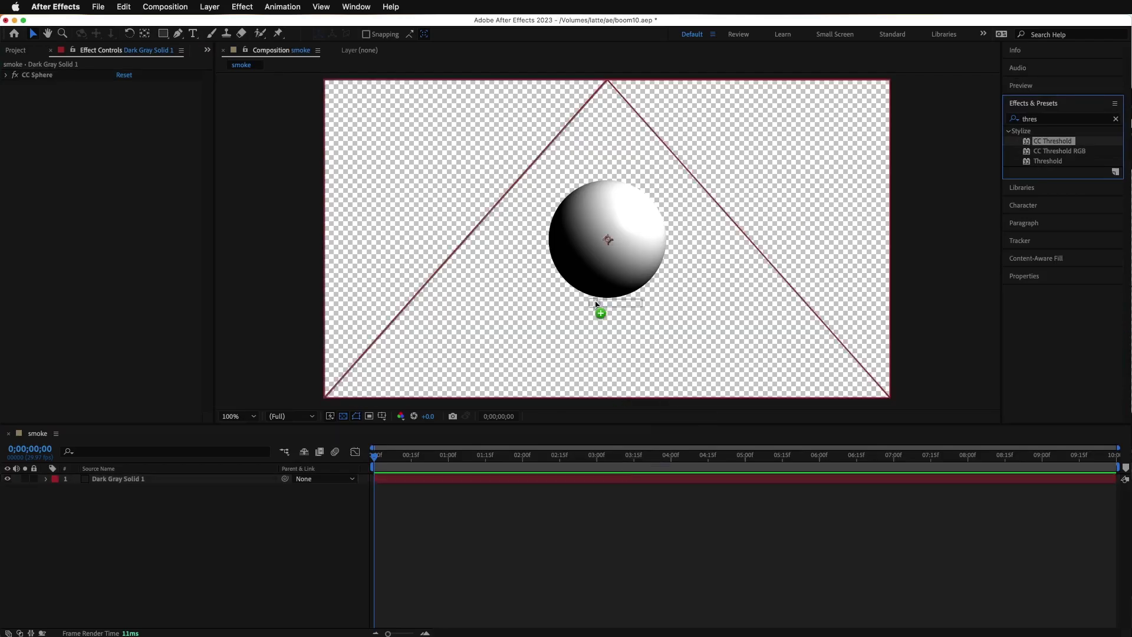
{"action": "left_click_drag", "start_coordinate": [595, 304], "coordinate": [608, 269]}
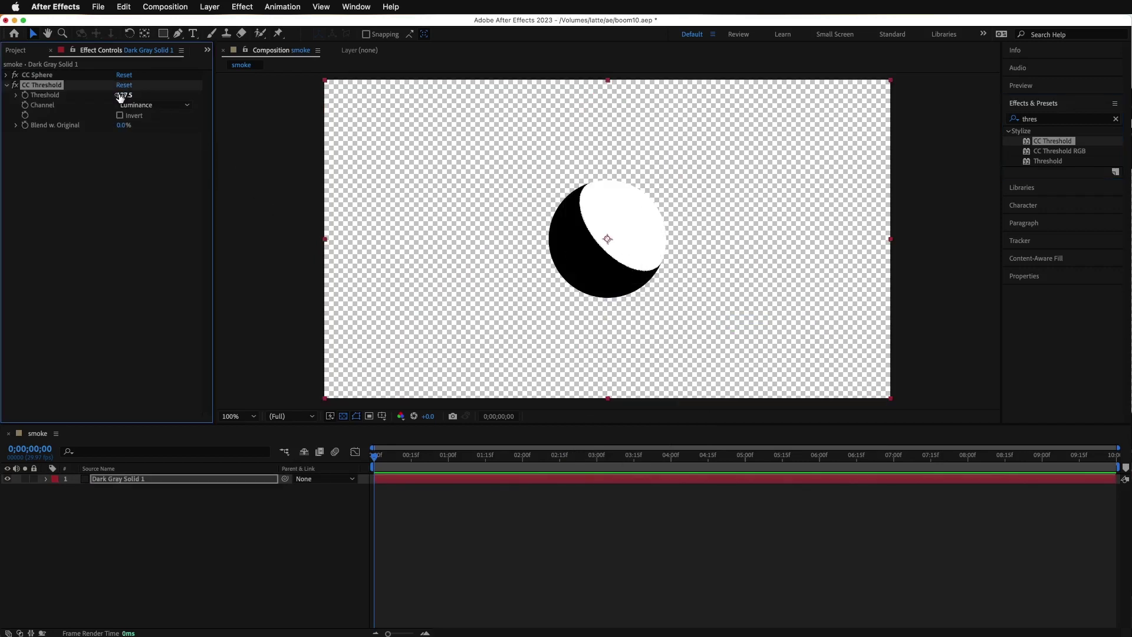
Lower the CC Threshold effect's Threshold value to 15.3 to narrow the sphere's black shadow
{"action": "left_click_drag", "start_coordinate": [120, 95], "coordinate": [97, 98]}
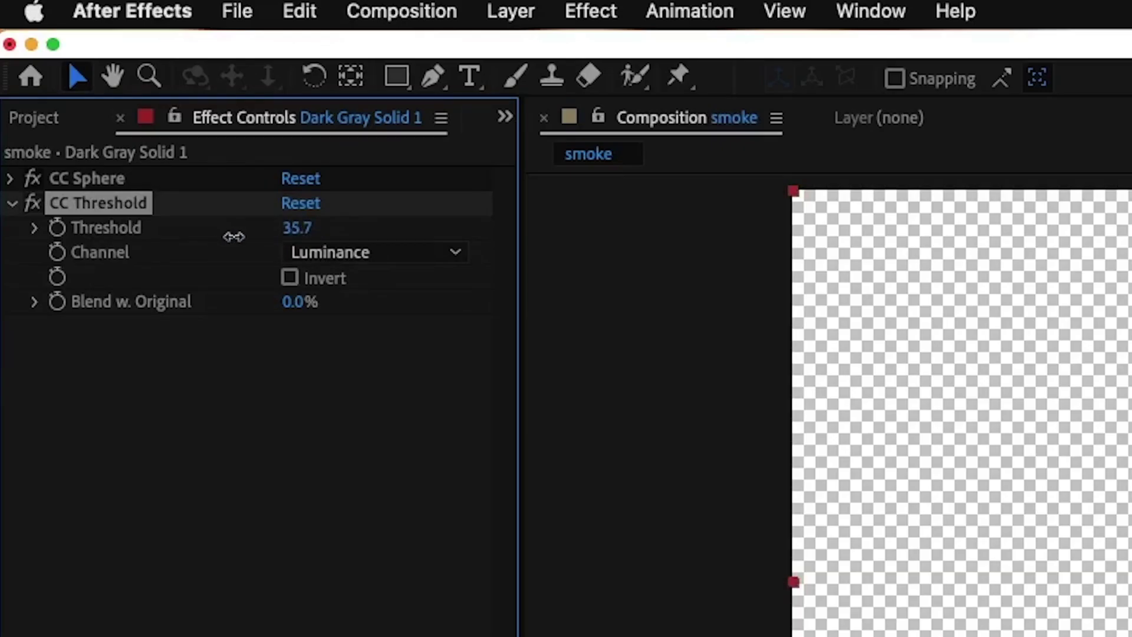
{"action": "left_click_drag", "start_coordinate": [234, 237], "coordinate": [272, 250]}
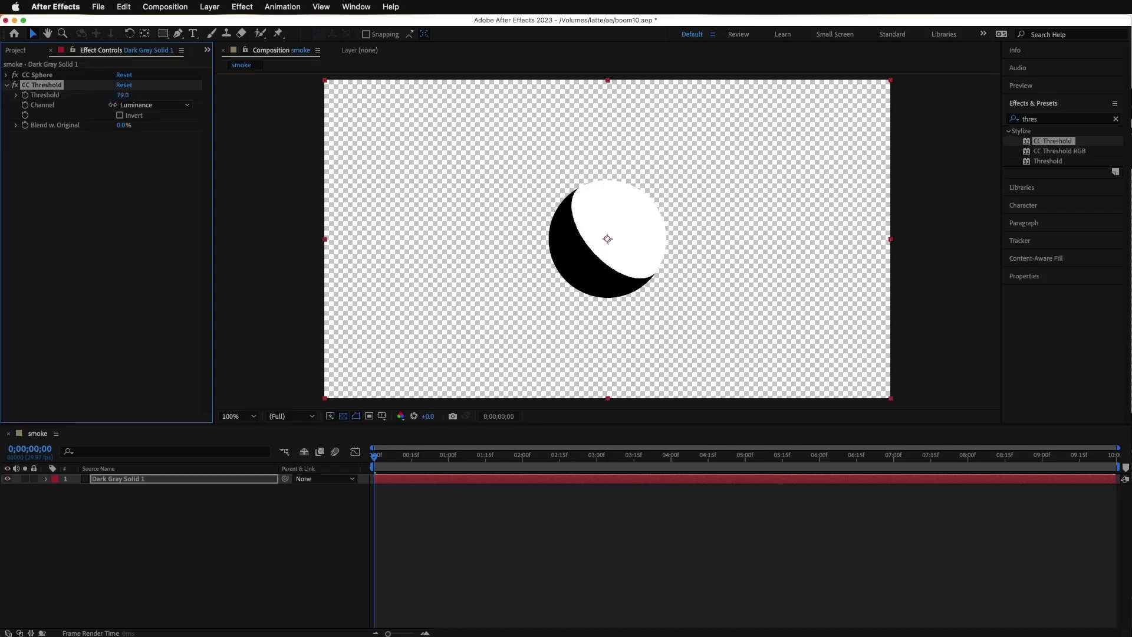
{"action": "left_click_drag", "start_coordinate": [112, 105], "coordinate": [101, 107]}
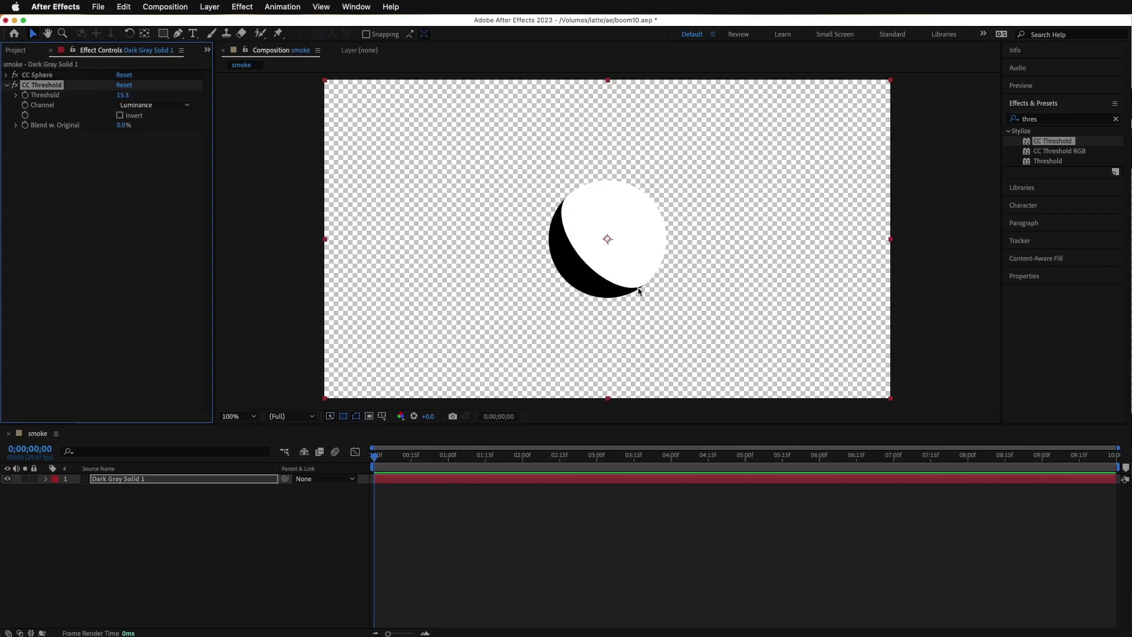
Expand the CC Sphere effect's light settings and set its Light Direction to +22°
{"action": "left_click", "coordinate": [33, 76]}
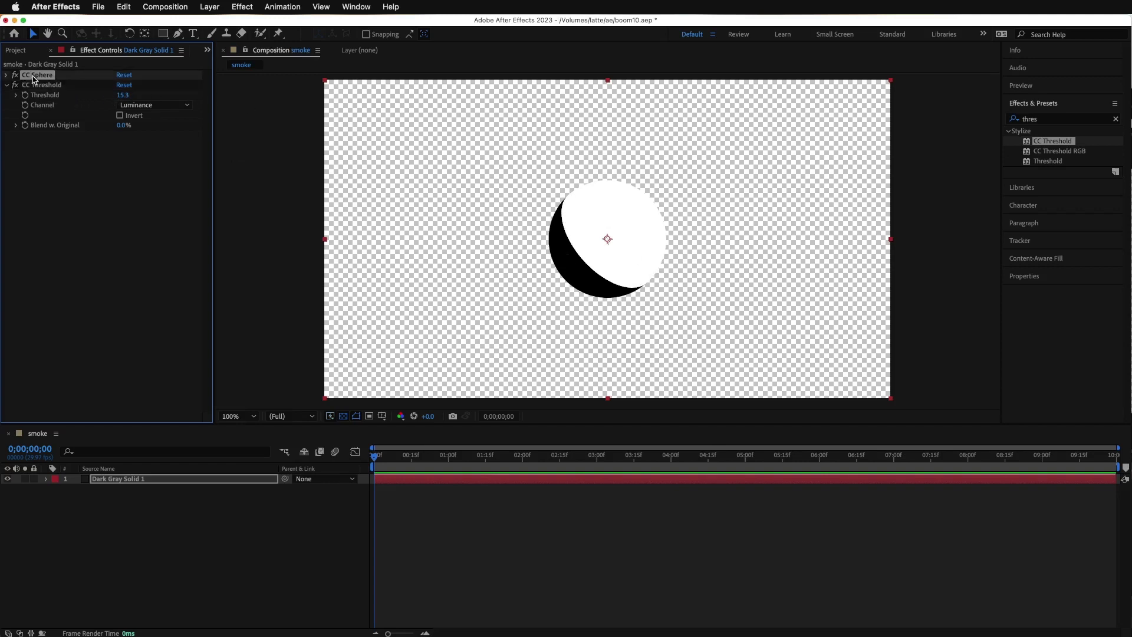
{"action": "left_click", "coordinate": [7, 75]}
{"action": "mouse_move", "coordinate": [131, 178]}
{"action": "left_mouse_down"}
{"action": "mouse_move", "coordinate": [141, 176]}
{"action": "mouse_move", "coordinate": [131, 180]}
{"action": "left_mouse_up"}
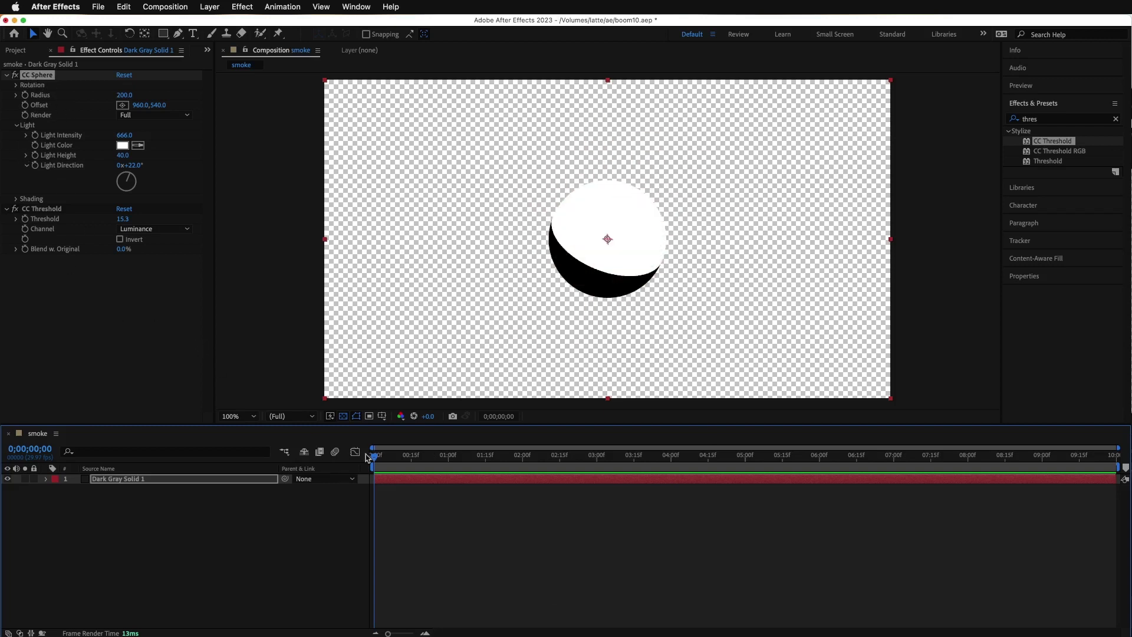
Pre-compose the sphere solid under the default name, moving all attributes into the new composition
{"action": "right_click", "coordinate": [394, 481]}
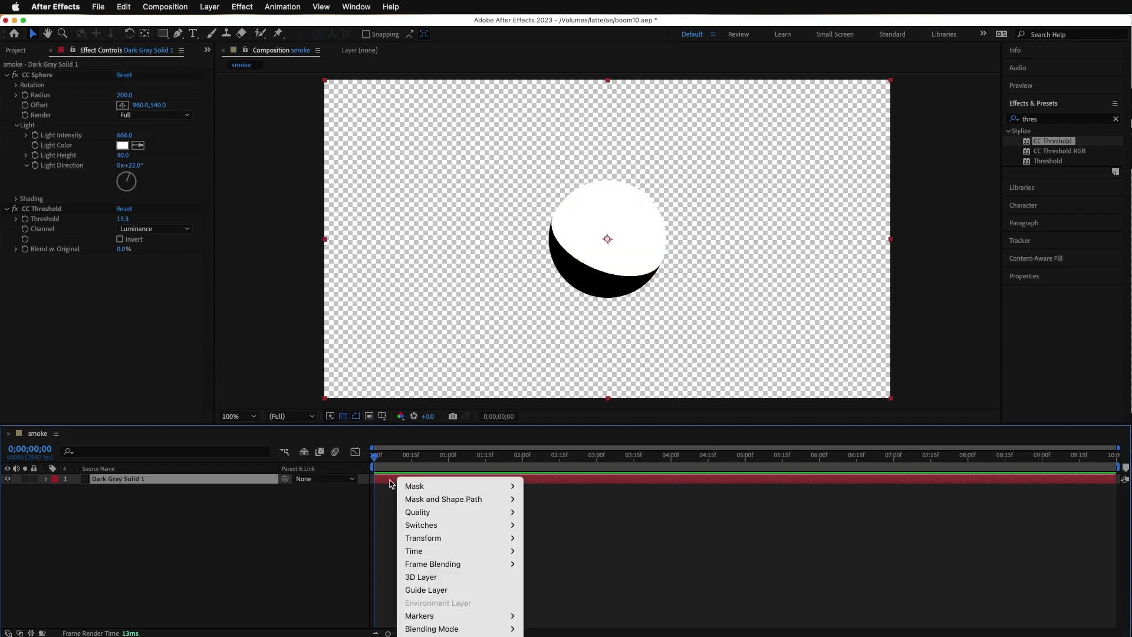
{"action": "mouse_move", "coordinate": [406, 485]}
{"action": "left_click", "coordinate": [379, 477]}
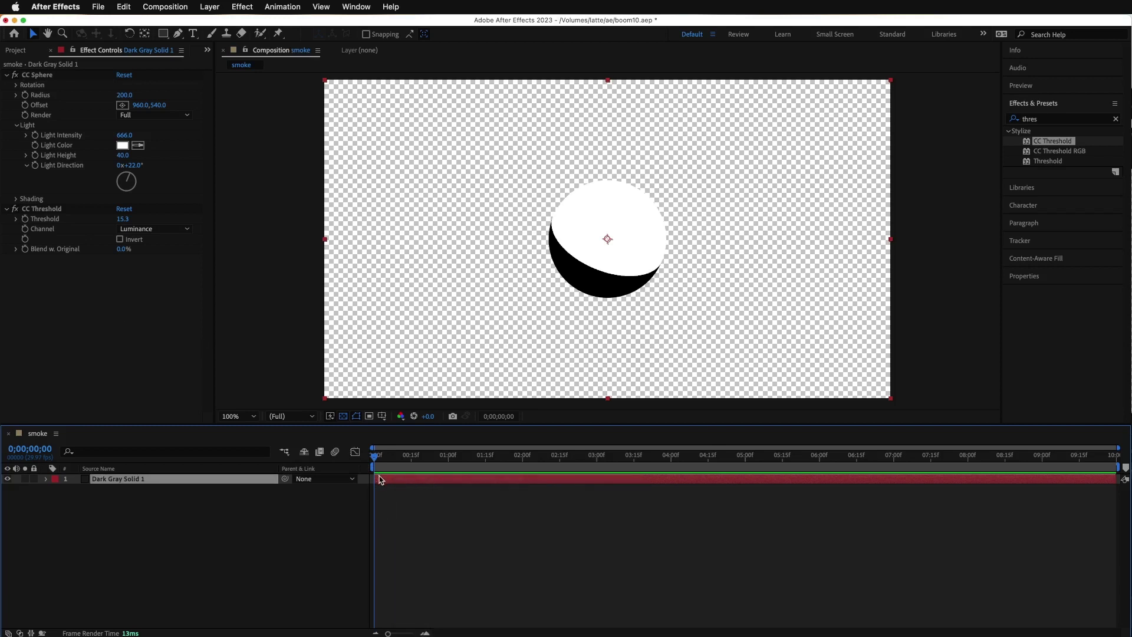
{"action": "left_click", "coordinate": [210, 7]}
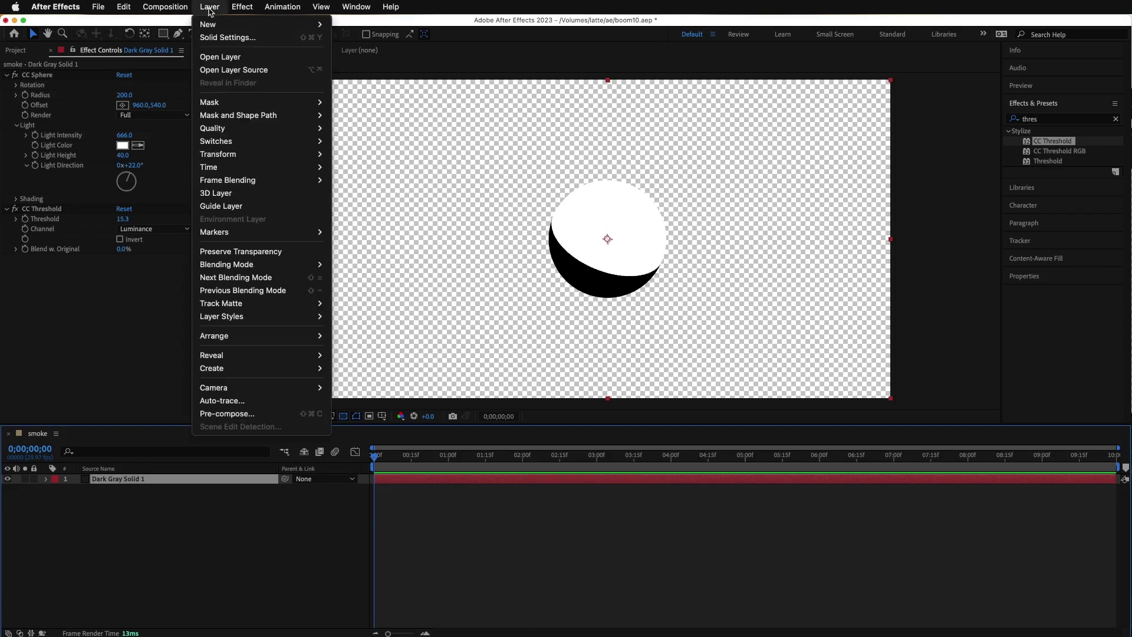
{"action": "left_click", "coordinate": [262, 414]}
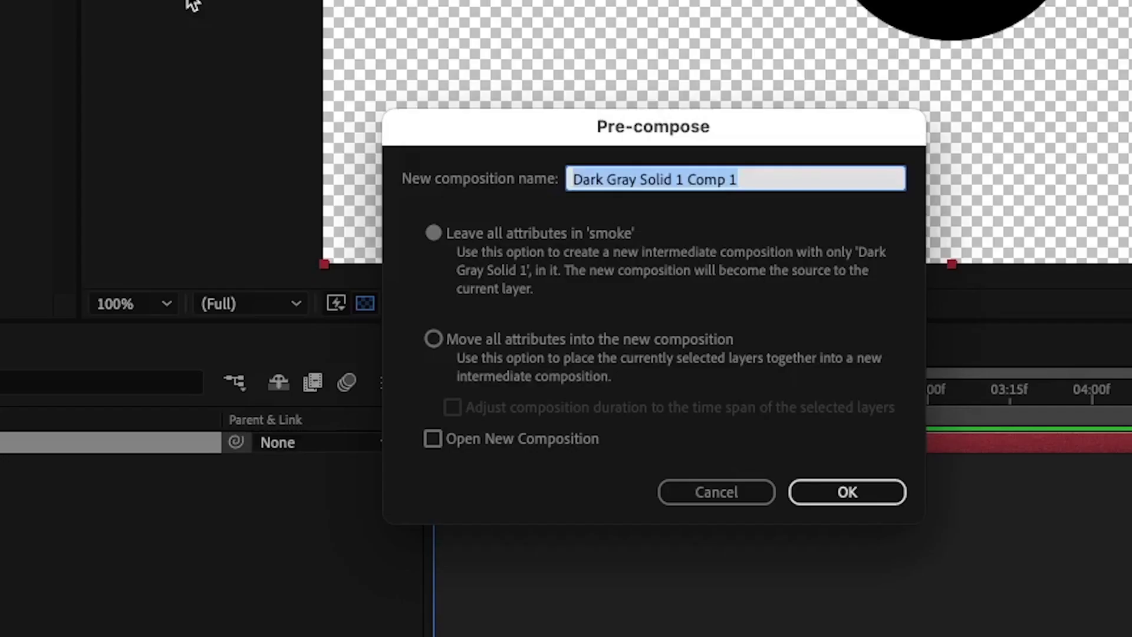
{"action": "left_click", "coordinate": [436, 341]}
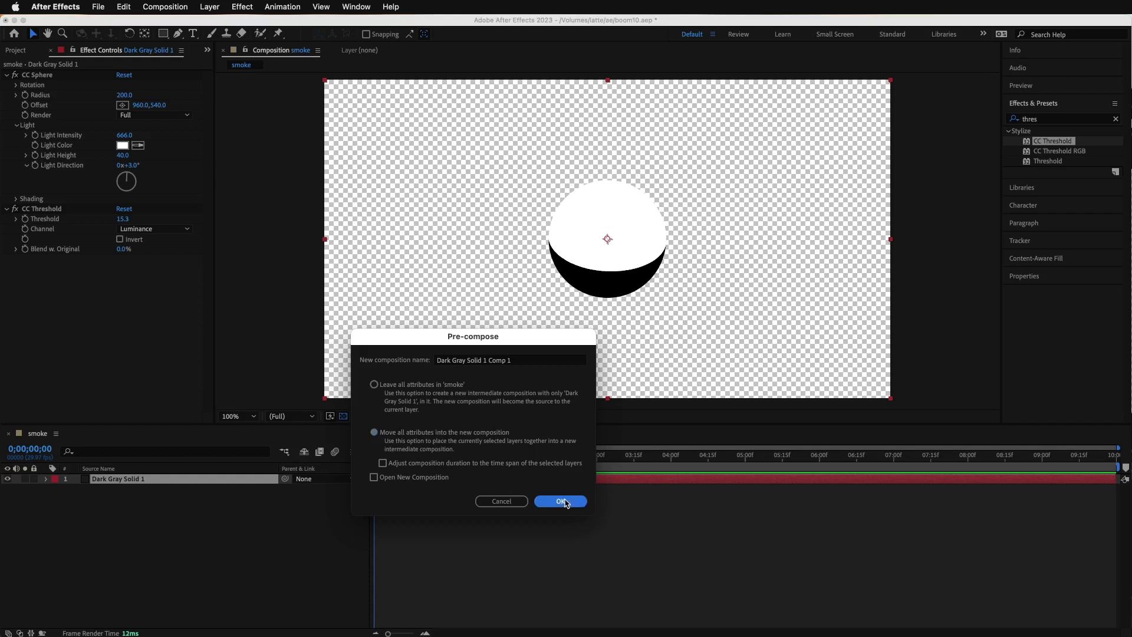
{"action": "left_click", "coordinate": [858, 490]}
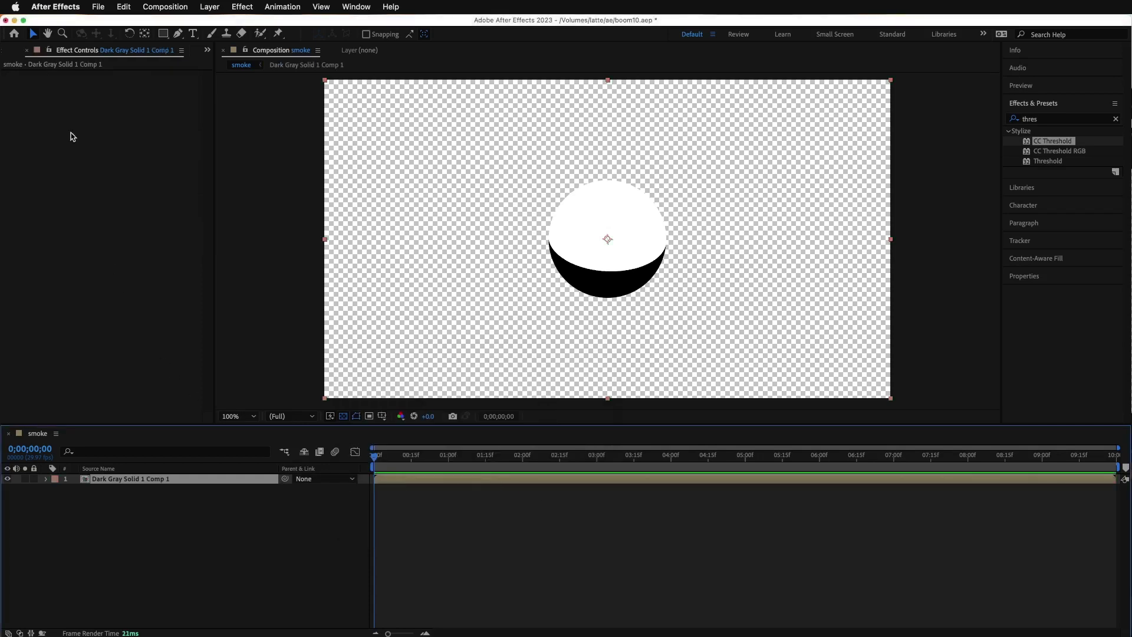
Rename the Dark Gray Solid 1 Comp 1 composition in the project to smokepuff
{"action": "left_click", "coordinate": [12, 49]}
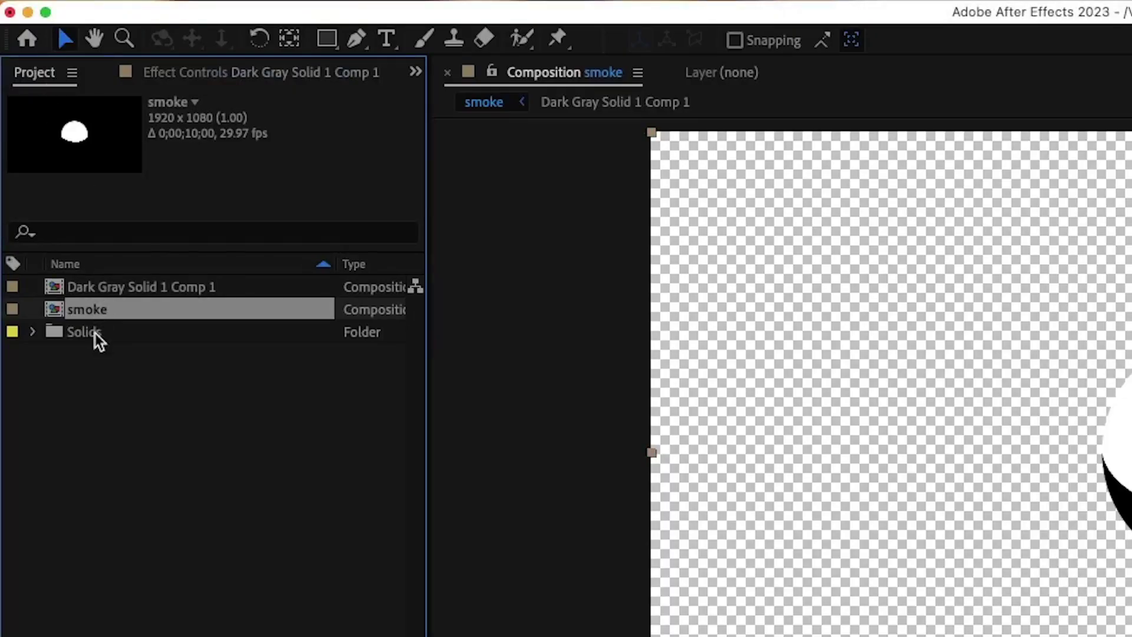
{"action": "left_click", "coordinate": [158, 290]}
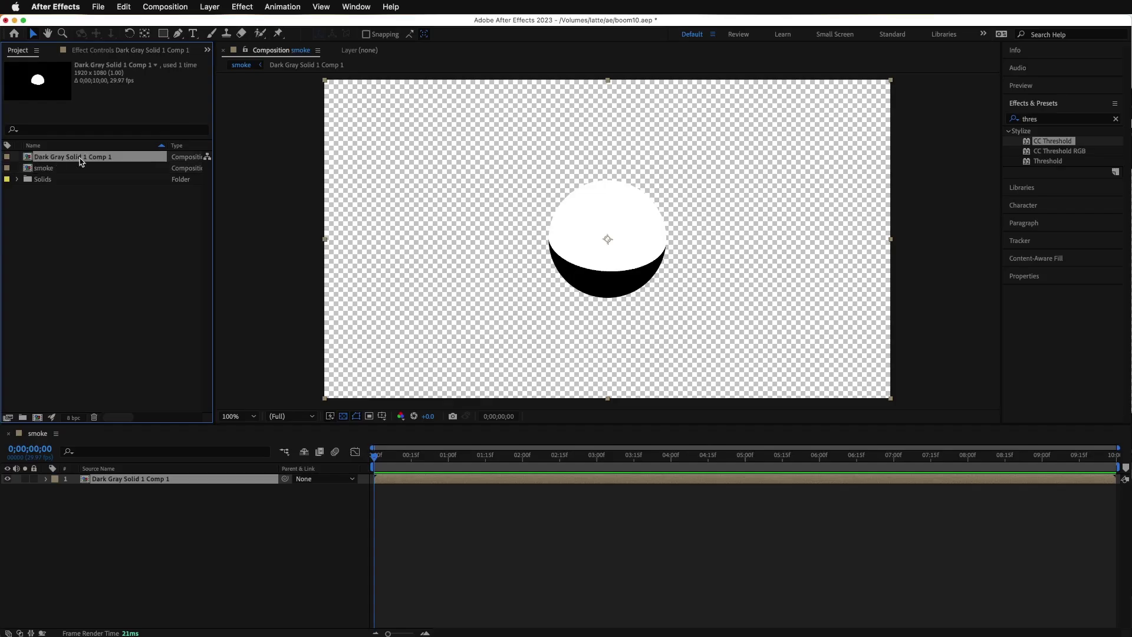
{"action": "key", "text": "Return"}
{"action": "type", "text": "smoke"}
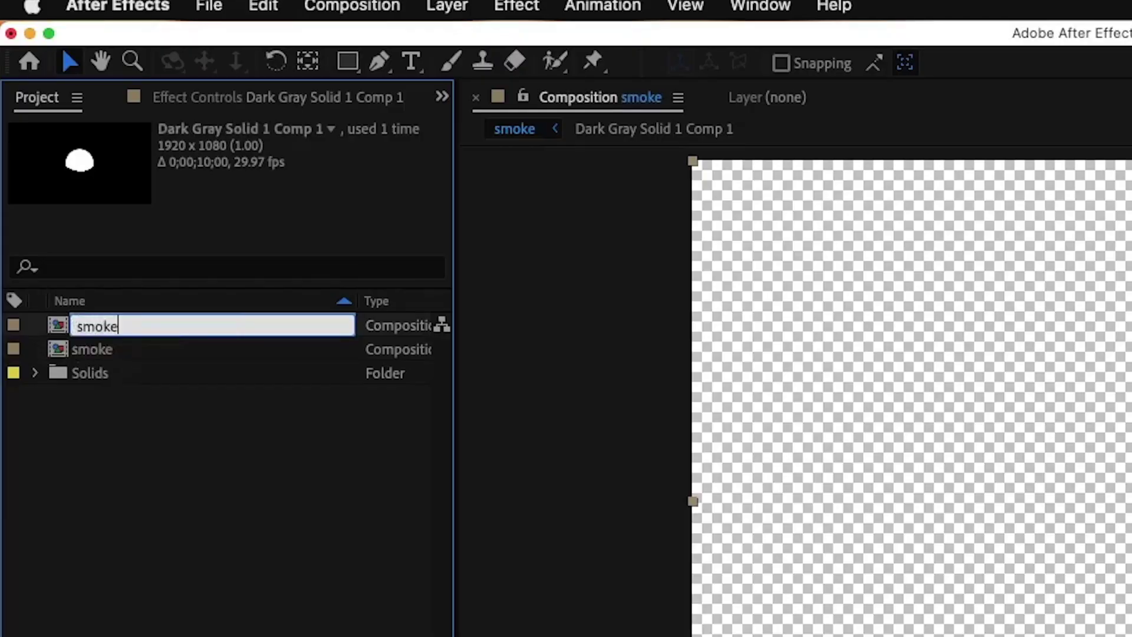
{"action": "type", "text": "puff"}
{"action": "key", "text": "Return"}
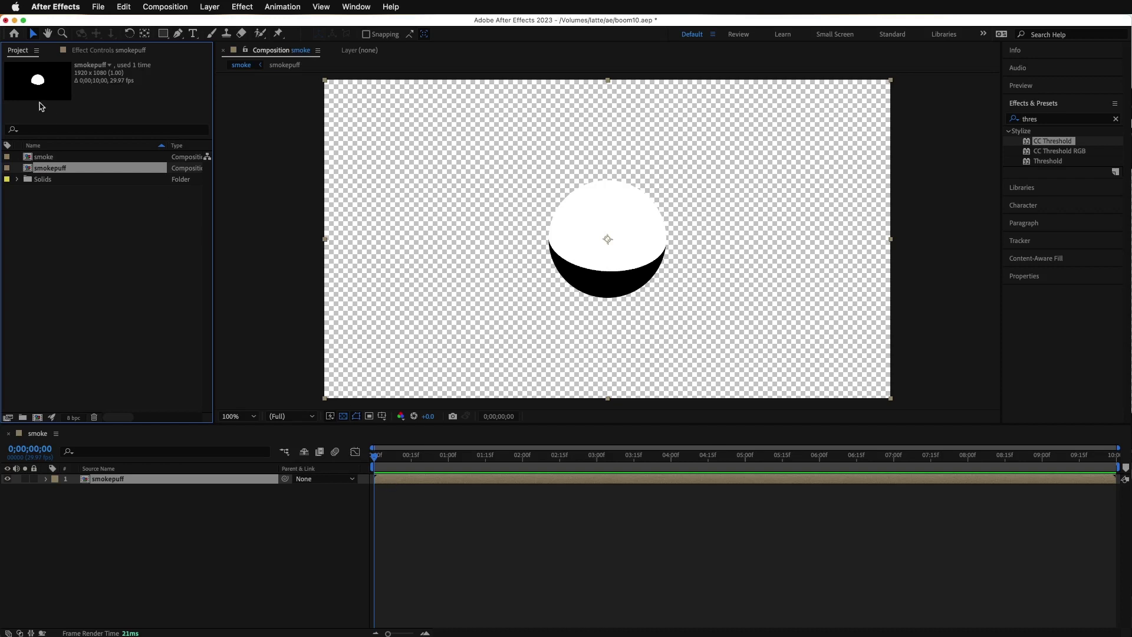
Open the smokepuff composition to inspect its solid layer, and return to the smoke composition
{"action": "double_click", "coordinate": [28, 171]}
{"action": "left_click", "coordinate": [387, 479]}
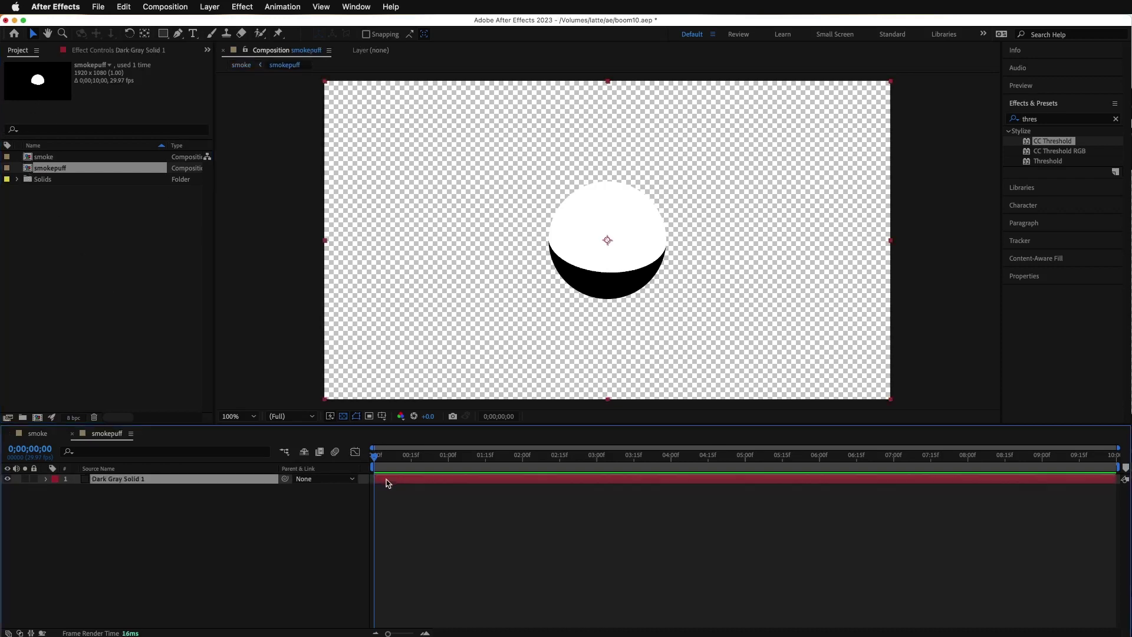
{"action": "left_click", "coordinate": [94, 52]}
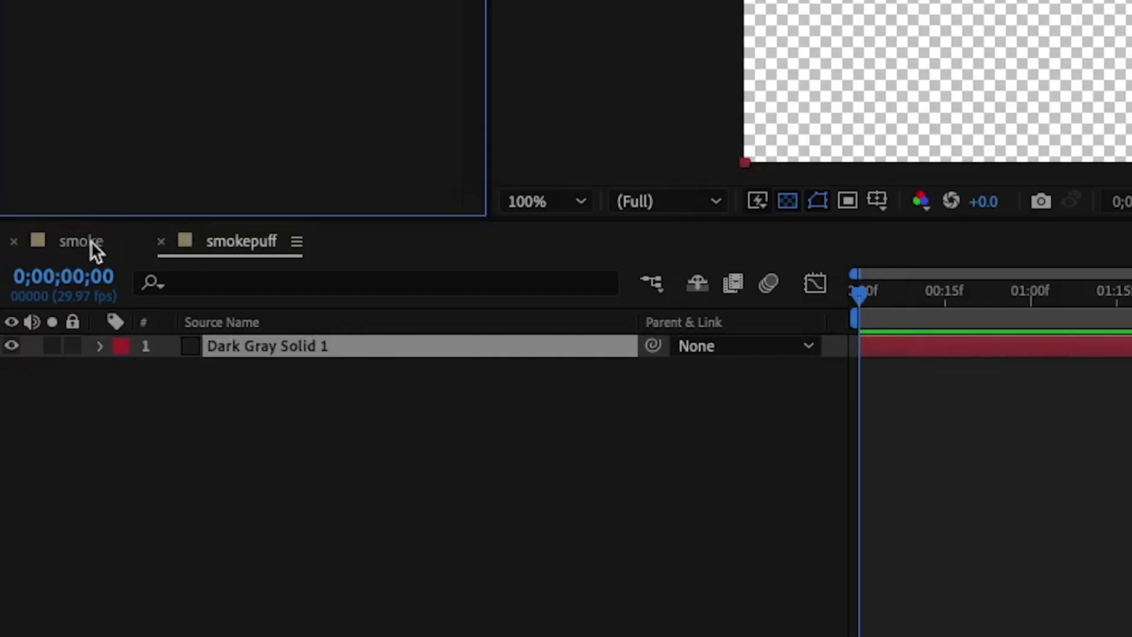
{"action": "left_click", "coordinate": [90, 240]}
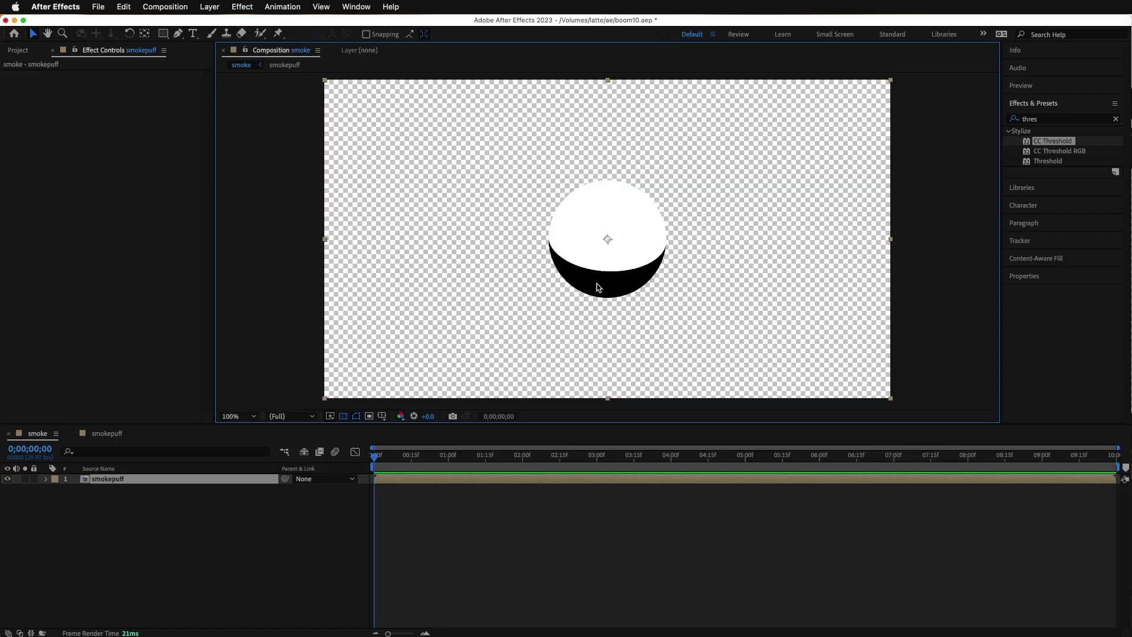
Duplicate the smokepuff layer, move the copy up and to the right of the original, and scale it down
{"action": "key", "text": "super+d"}
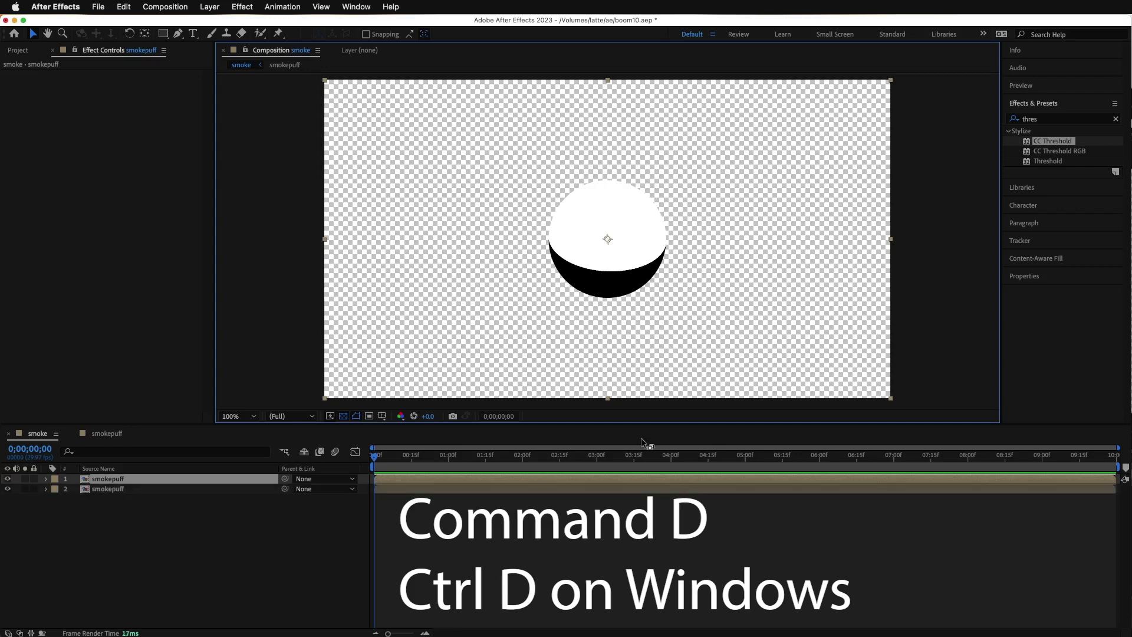
{"action": "left_click_drag", "start_coordinate": [616, 262], "coordinate": [641, 214]}
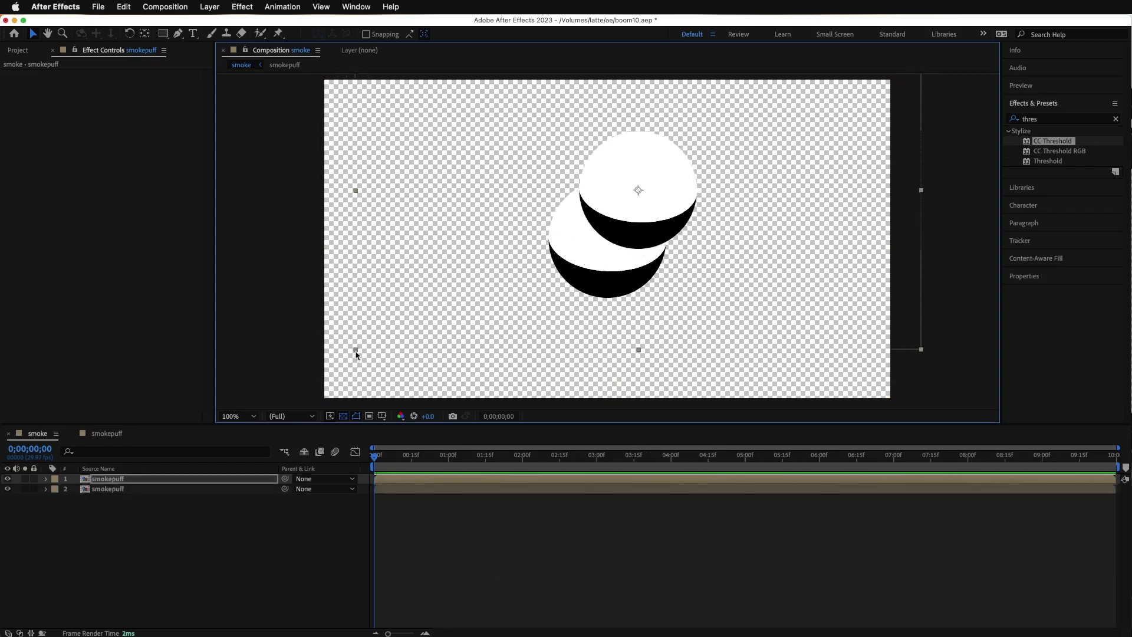
{"action": "left_click_drag", "start_coordinate": [356, 353], "coordinate": [437, 321]}
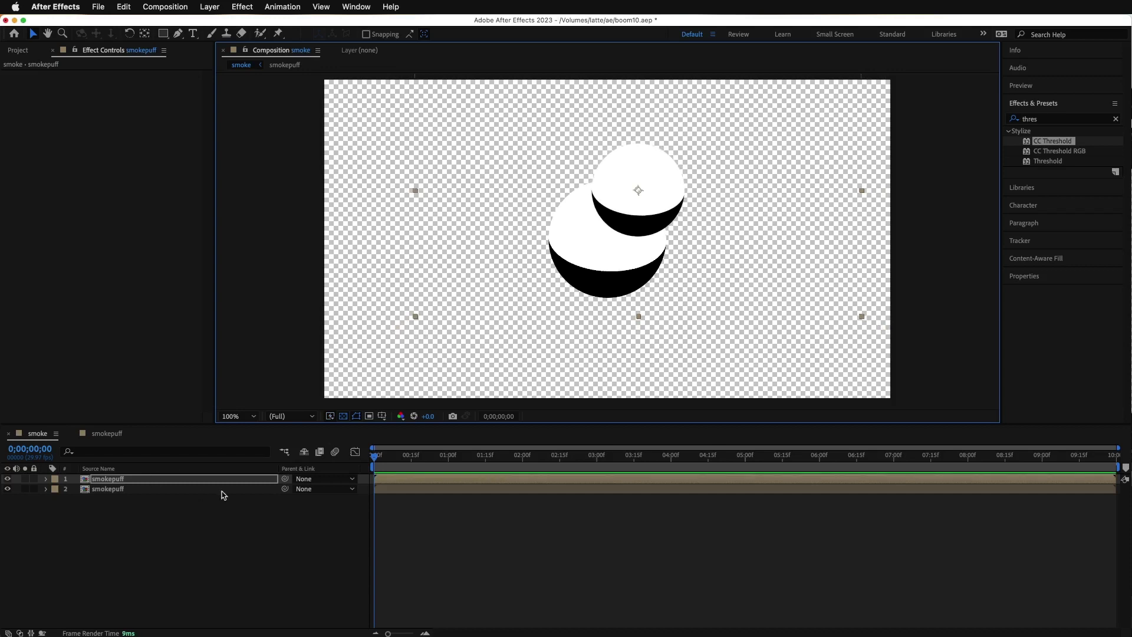
Place the smaller smokepuff layer behind the large one in the layer order and nudge it slightly upward
{"action": "left_click", "coordinate": [383, 482]}
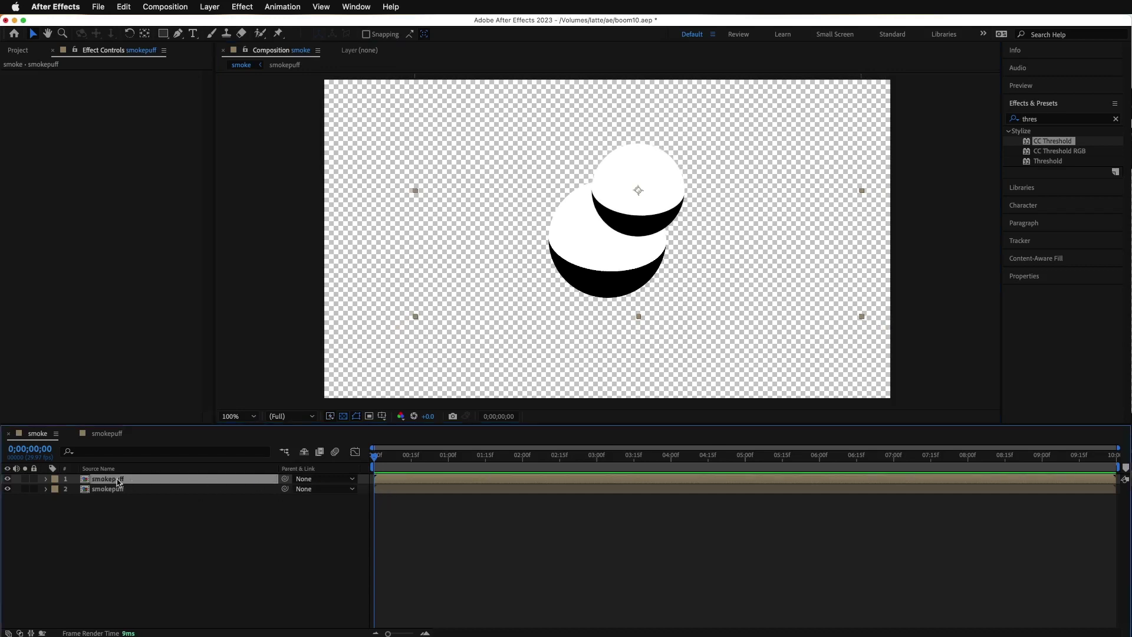
{"action": "left_click_drag", "start_coordinate": [118, 483], "coordinate": [111, 495]}
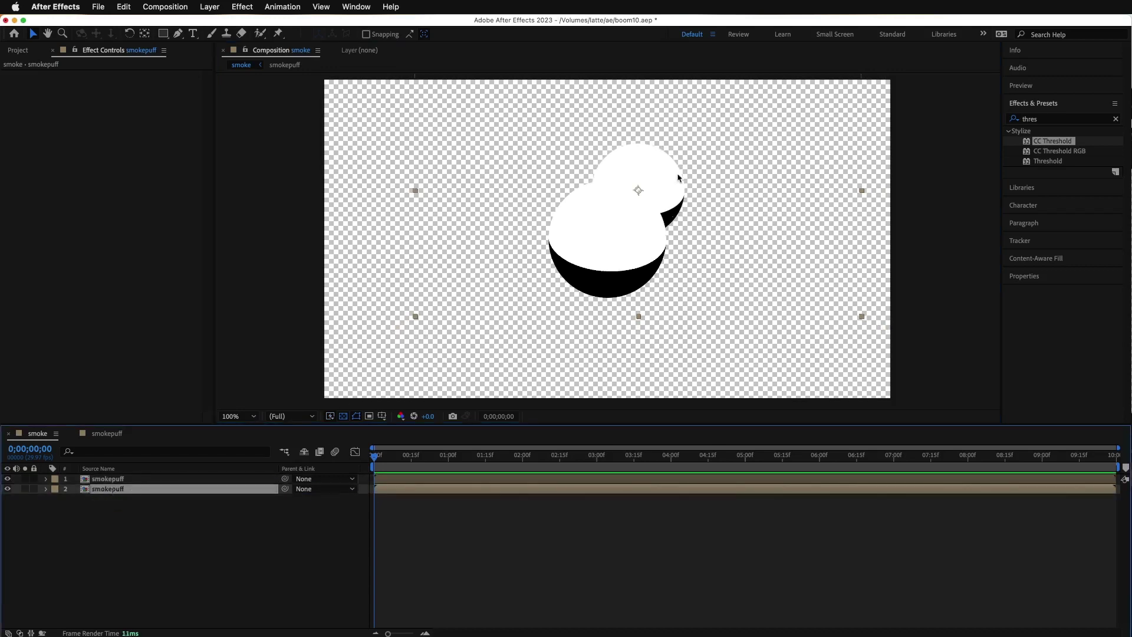
{"action": "mouse_move", "coordinate": [659, 193]}
{"action": "left_mouse_down"}
{"action": "mouse_move", "coordinate": [676, 191]}
{"action": "mouse_move", "coordinate": [661, 182]}
{"action": "left_mouse_up"}
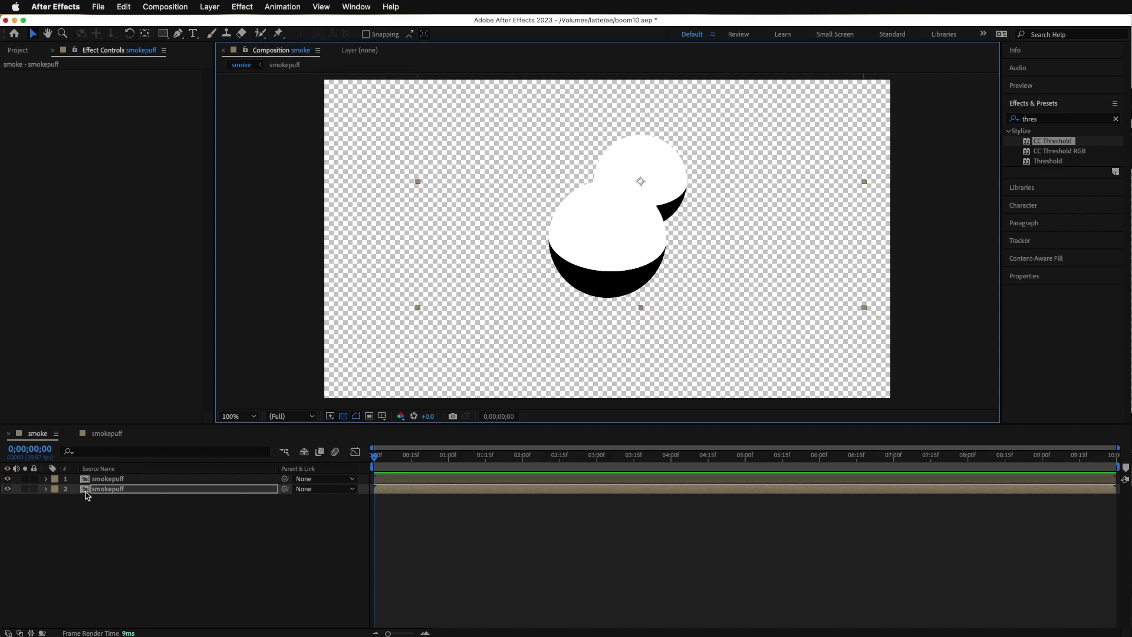
Duplicate the smaller smokepuff layer and position the copy at the lower right of the large puff
{"action": "left_click", "coordinate": [86, 491]}
{"action": "key", "text": "super+d"}
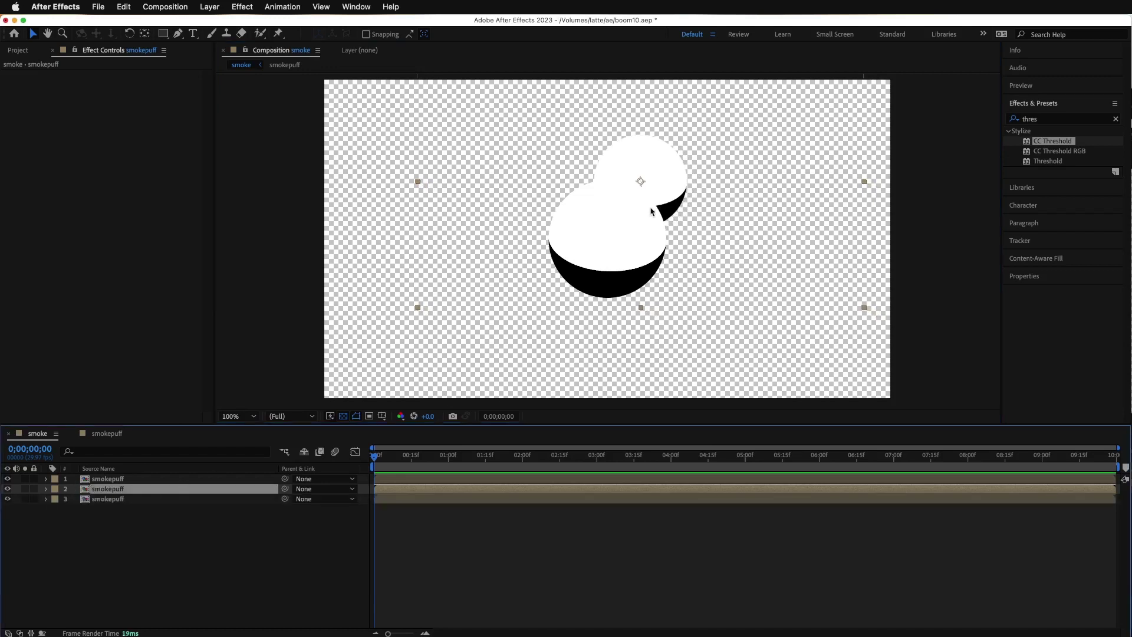
{"action": "left_click_drag", "start_coordinate": [656, 234], "coordinate": [687, 299]}
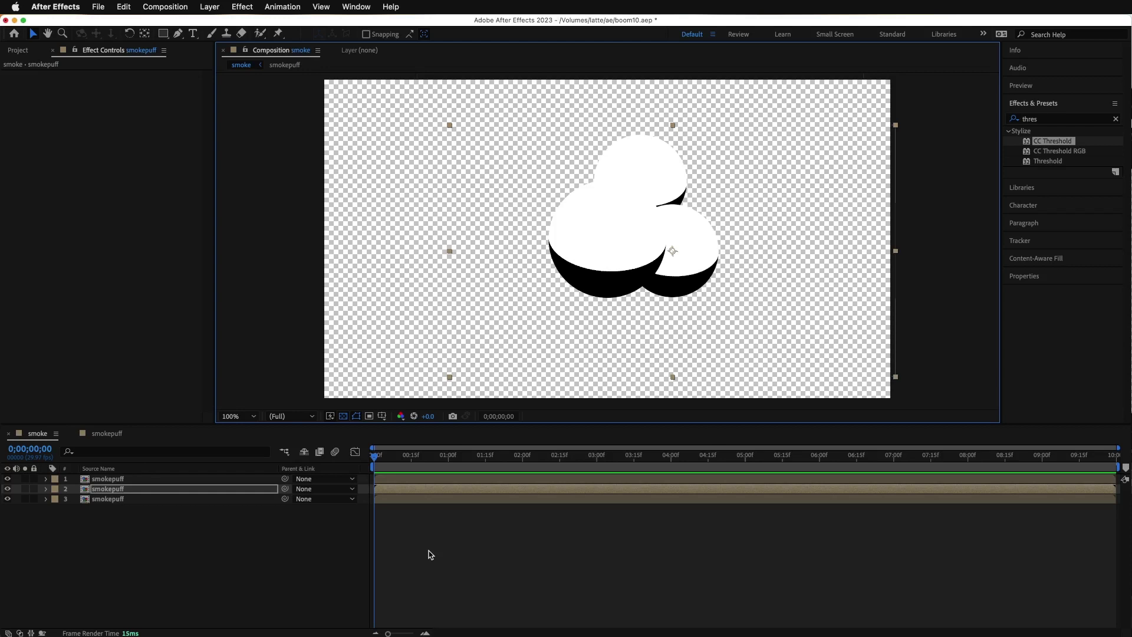
Pre-compose all three smokepuff layers into a new composition named smoke-details, with all attributes moved into it
{"action": "left_click_drag", "start_coordinate": [431, 554], "coordinate": [373, 459]}
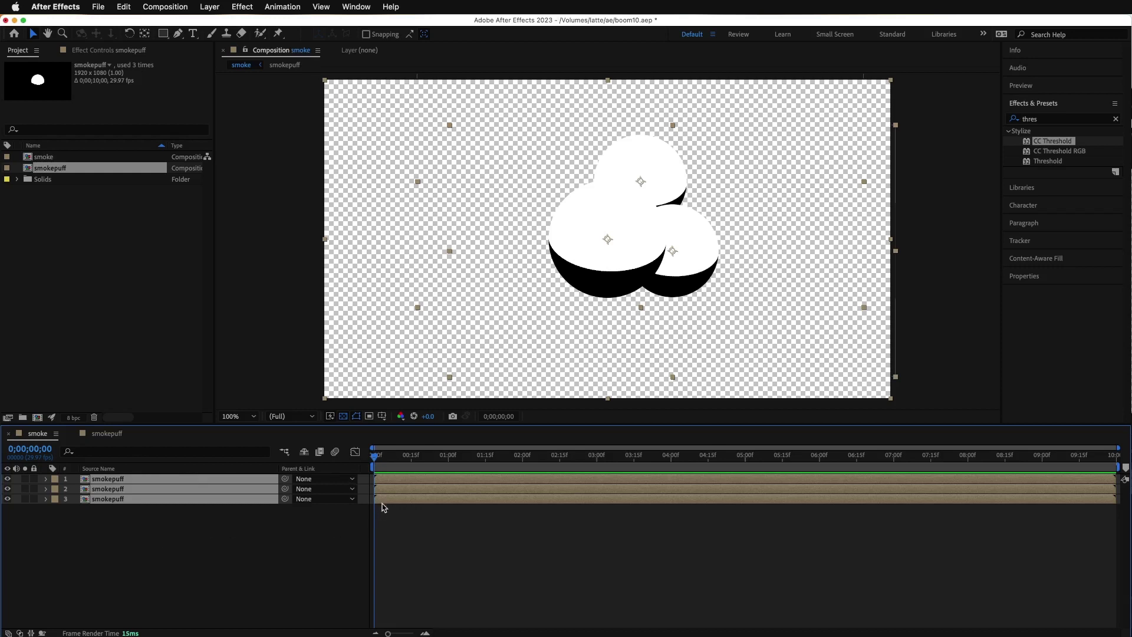
{"action": "right_click", "coordinate": [426, 479]}
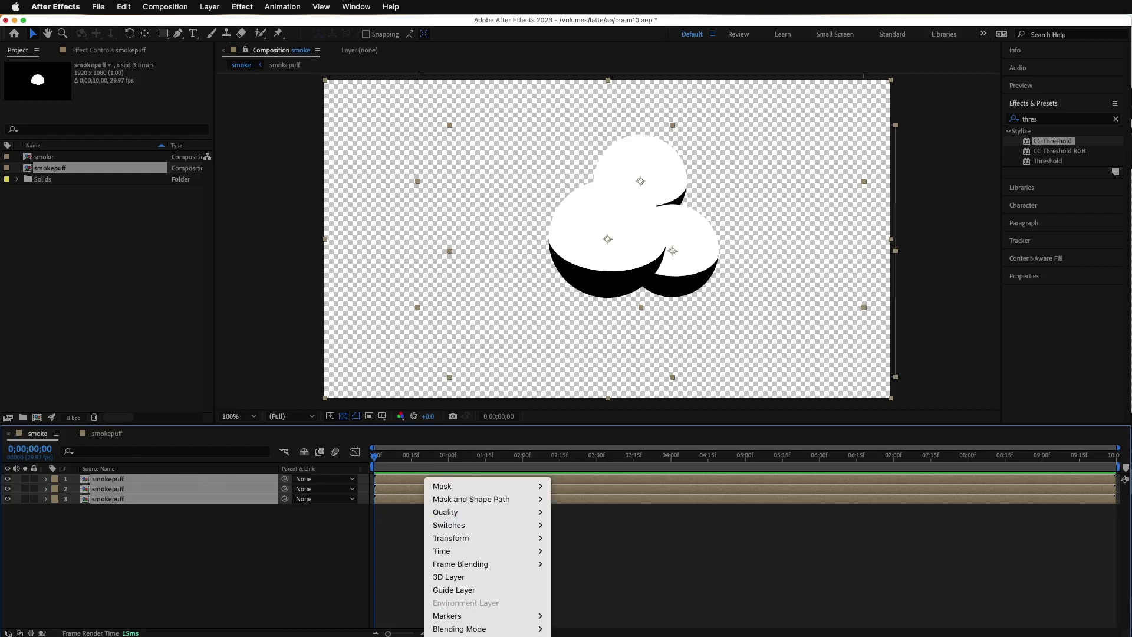
{"action": "left_click", "coordinate": [407, 528]}
{"action": "left_click", "coordinate": [208, 7]}
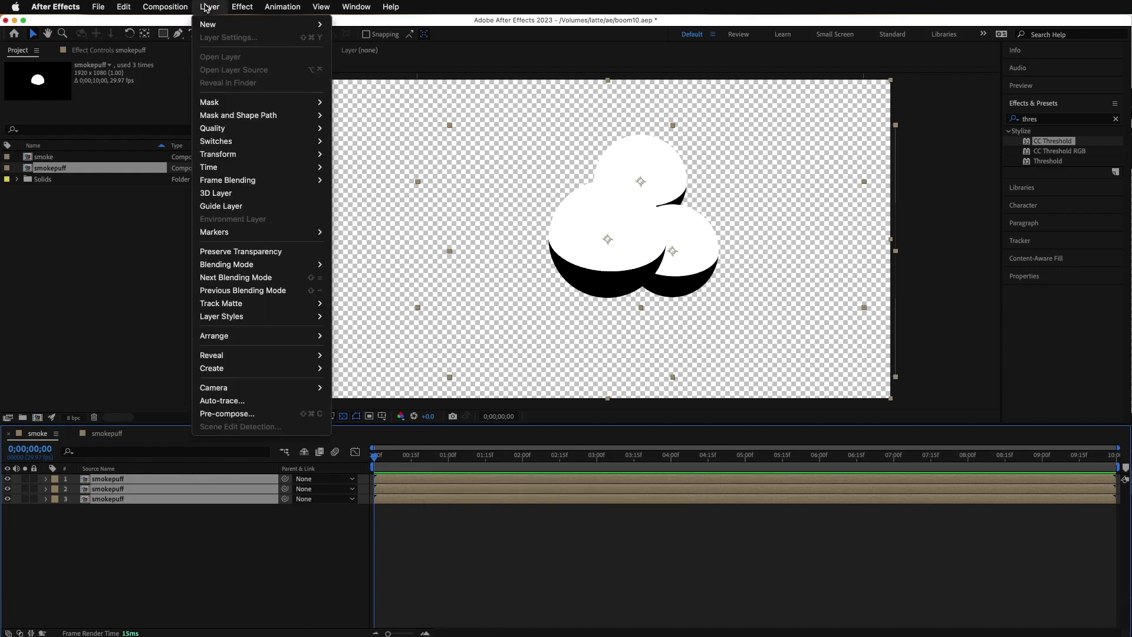
{"action": "left_click", "coordinate": [295, 416]}
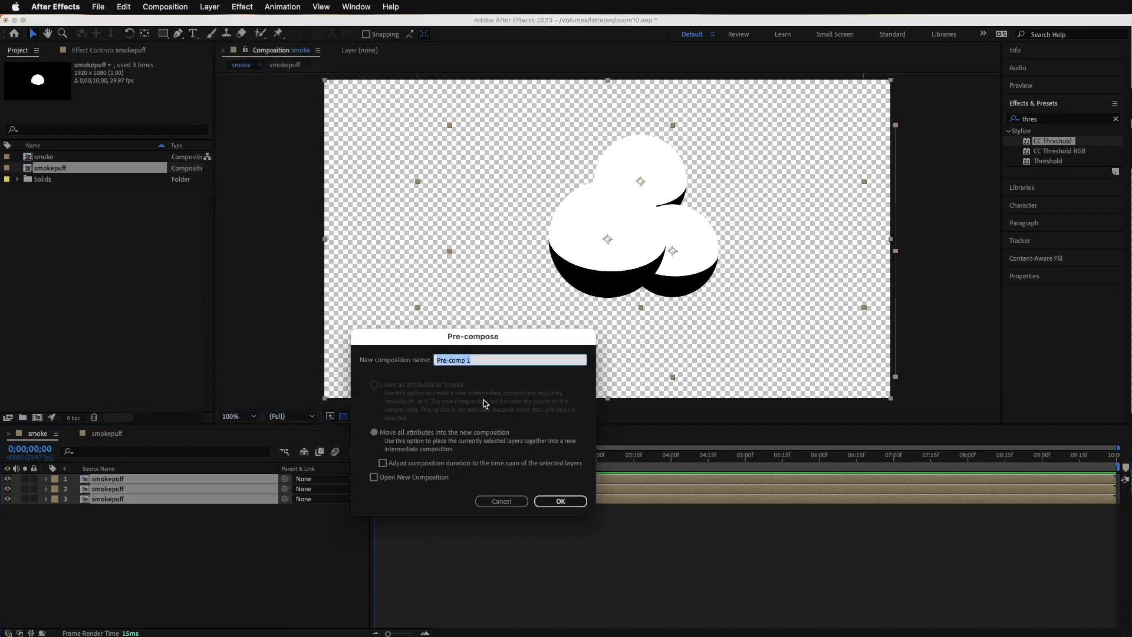
{"action": "type", "text": "smoke-details"}
{"action": "key", "text": "Return"}
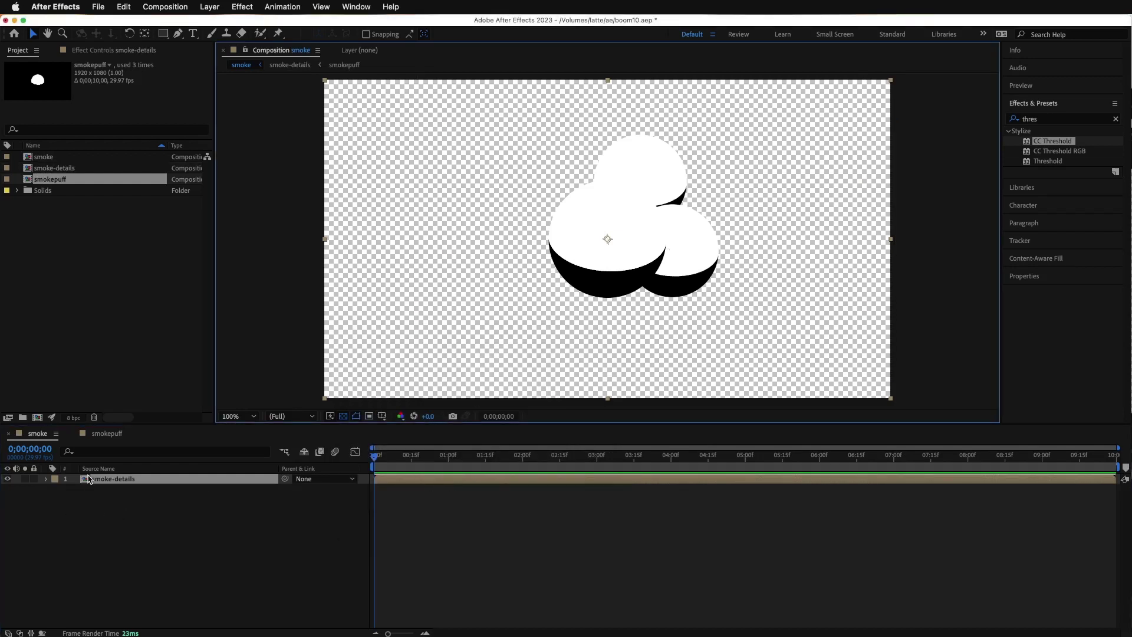
Duplicate the smoke-details layer in the smoke composition, deselect the layers, and expand the project's Solids folder
{"action": "left_click", "coordinate": [85, 482]}
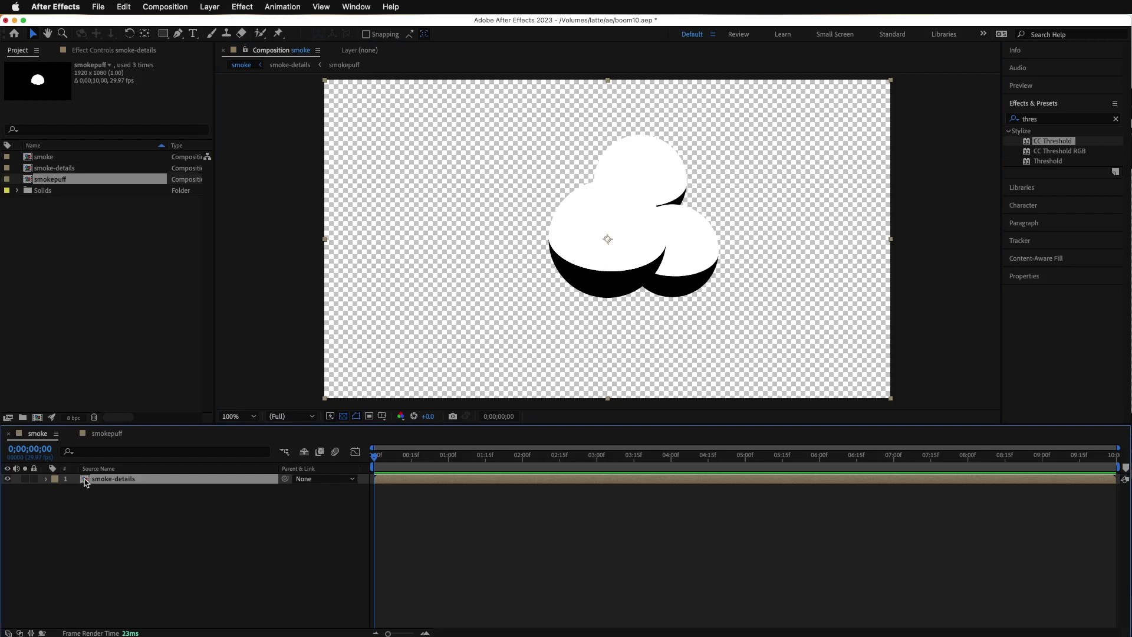
{"action": "key", "text": "super+d"}
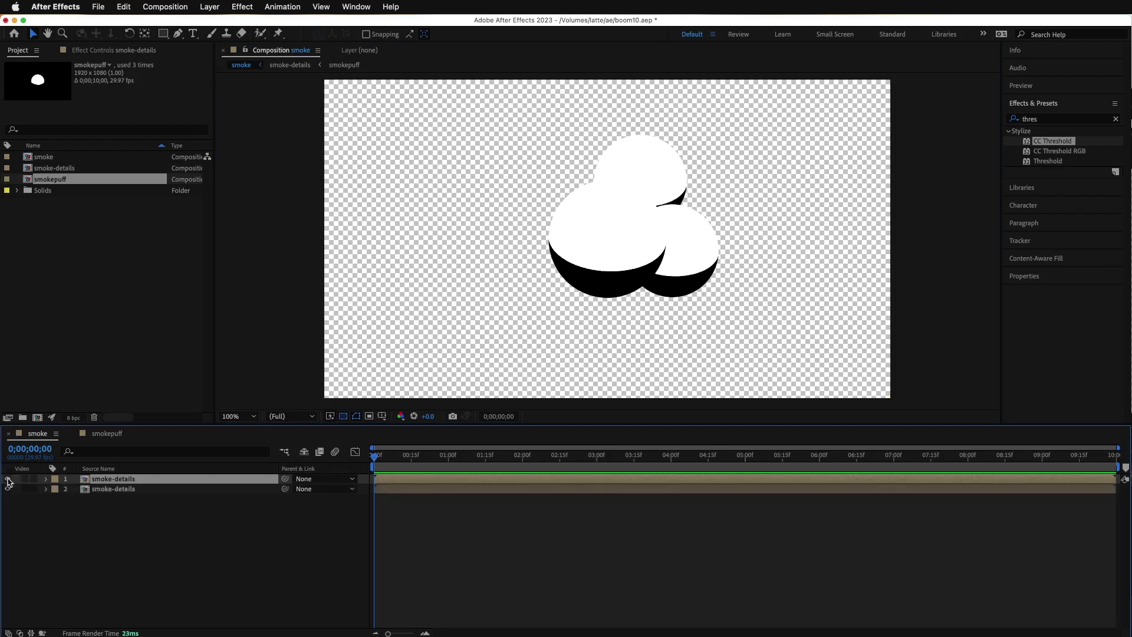
{"action": "left_click", "coordinate": [109, 492]}
{"action": "left_click", "coordinate": [111, 501]}
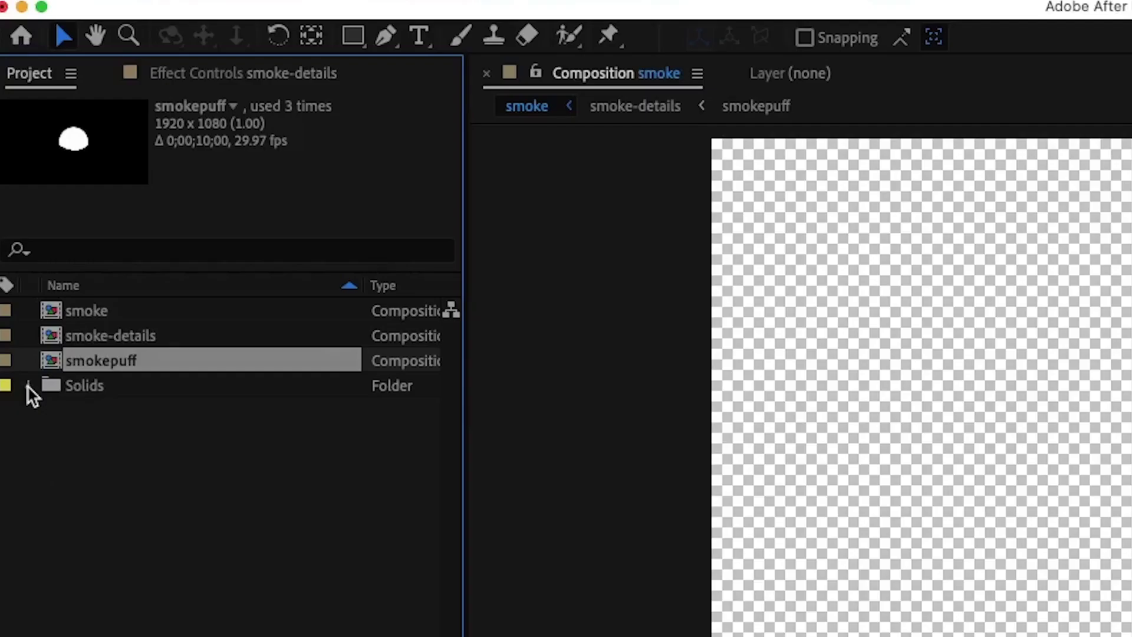
{"action": "left_click", "coordinate": [16, 190]}
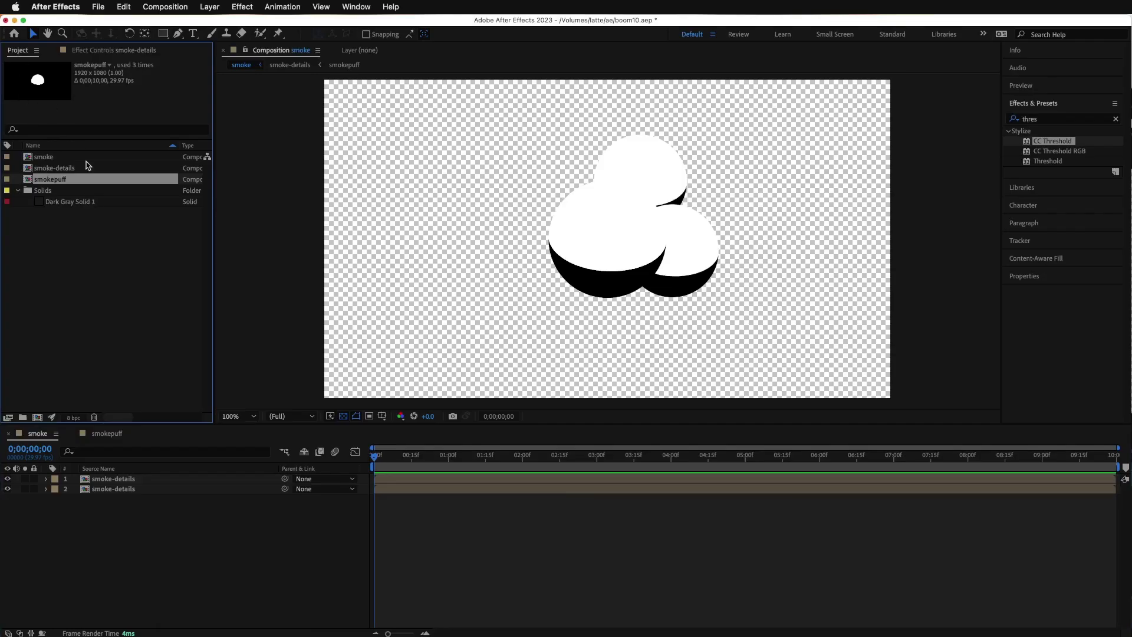
Add Dark Gray Solid 1 beneath both smoke-details layers in the smoke composition and hide both smoke-details layers
{"action": "left_click_drag", "start_coordinate": [64, 201], "coordinate": [75, 519]}
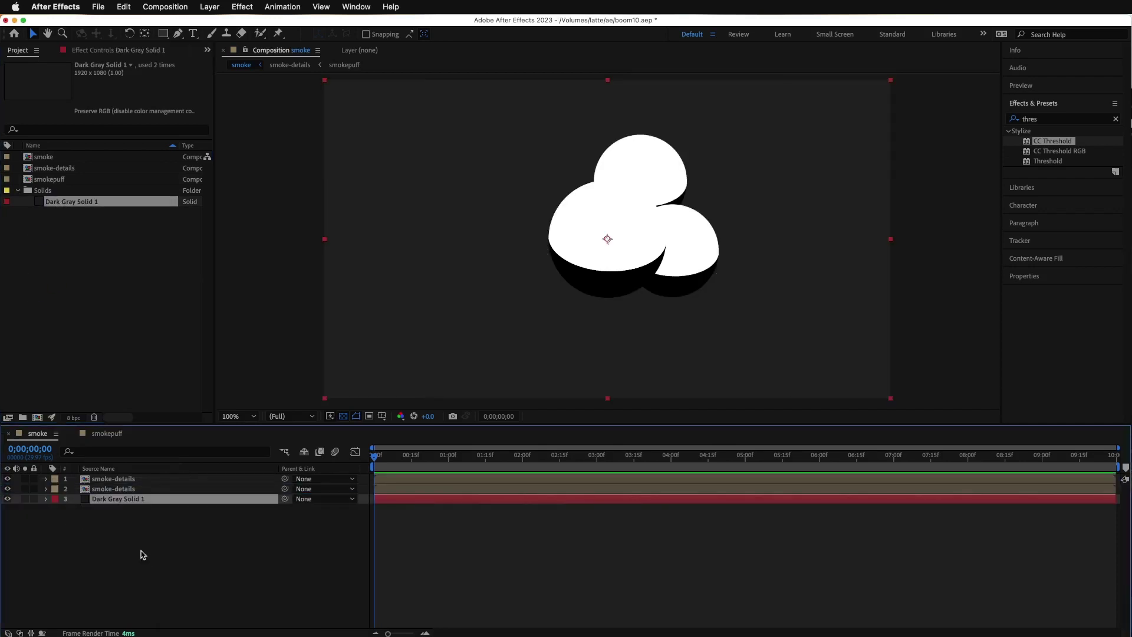
{"action": "left_click", "coordinate": [7, 479]}
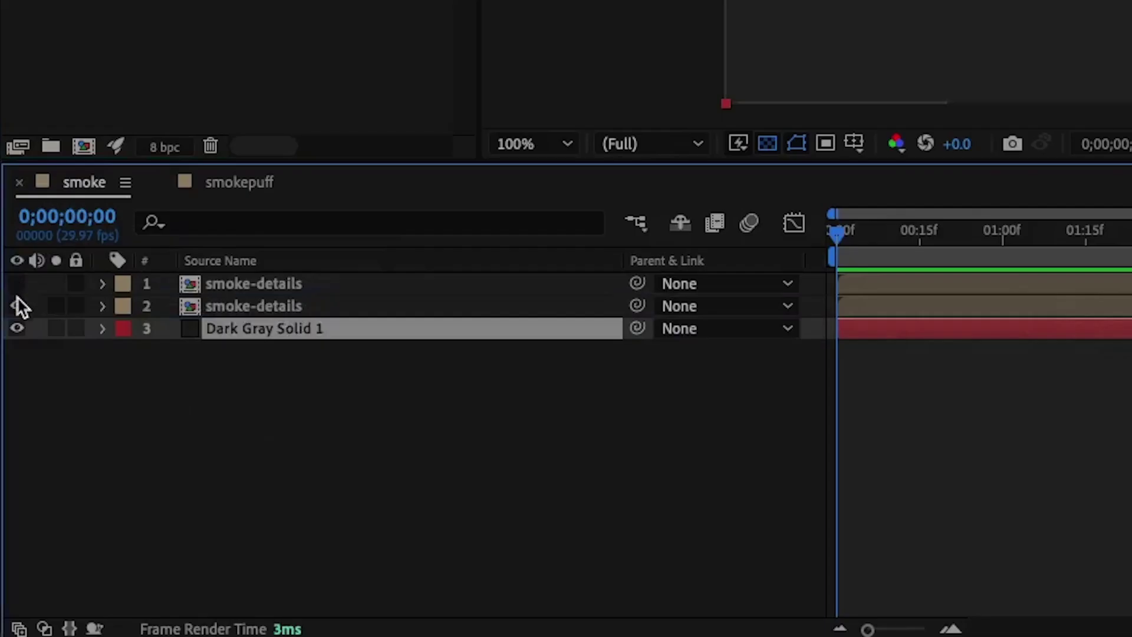
{"action": "left_click", "coordinate": [17, 305]}
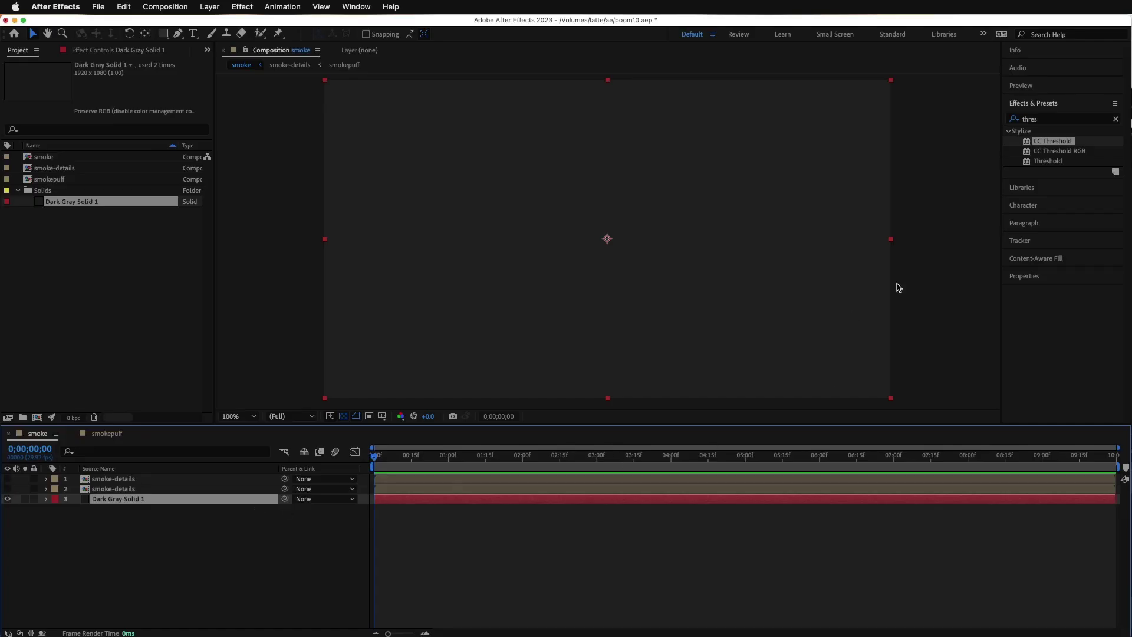
Search the effects for "frac" and apply Fractal Noise to the Dark Gray Solid 1 layer
{"action": "left_click", "coordinate": [1051, 120]}
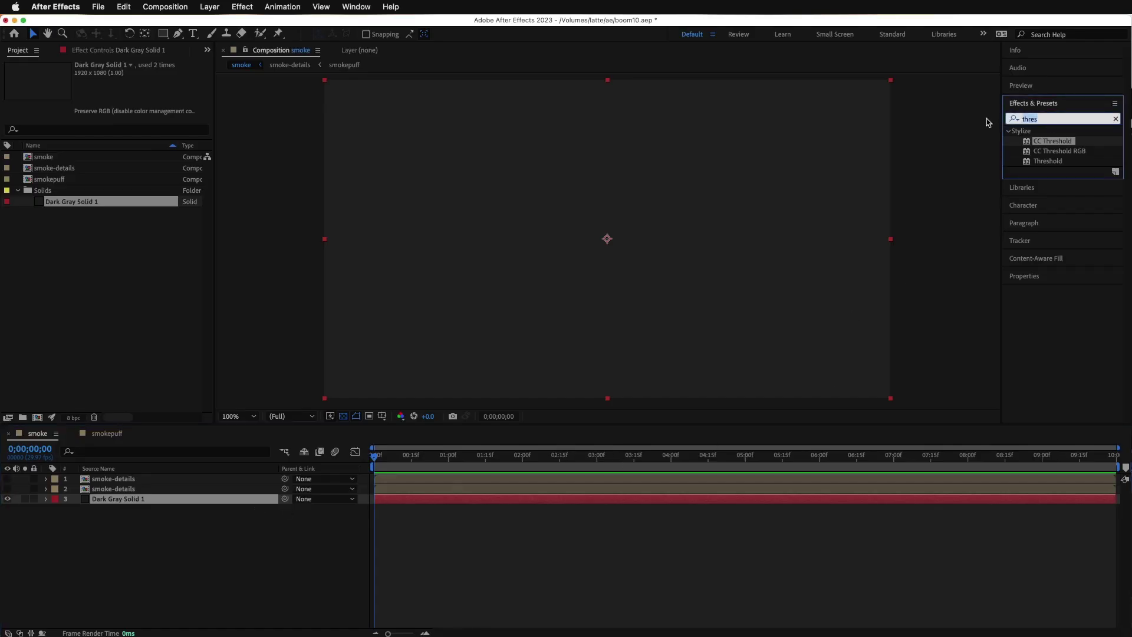
{"action": "type", "text": "frac"}
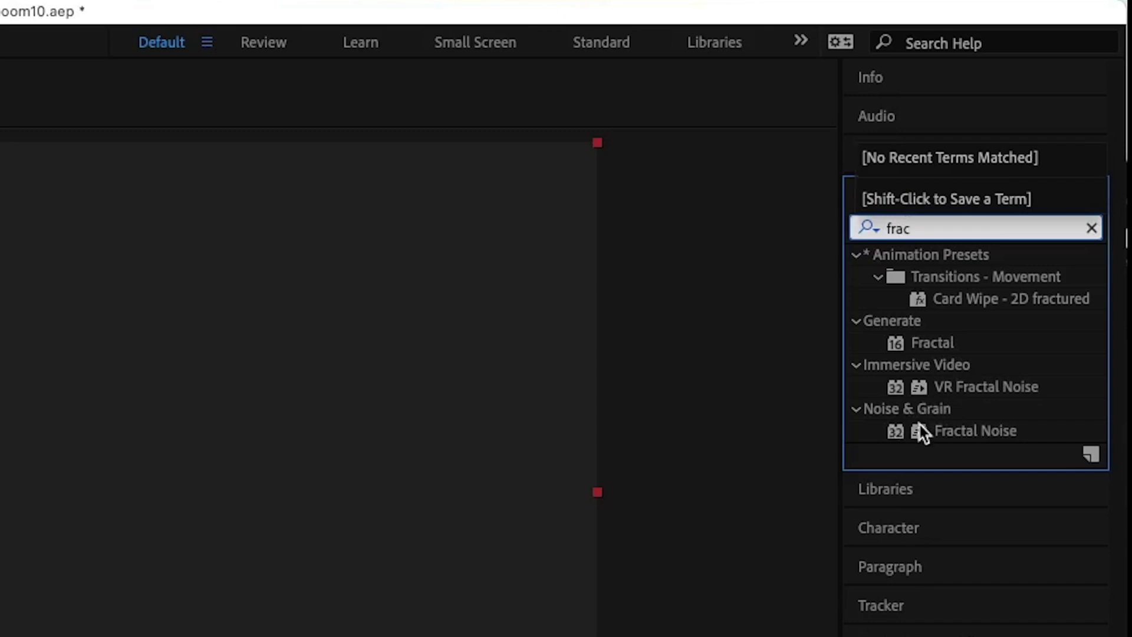
{"action": "left_click_drag", "start_coordinate": [903, 426], "coordinate": [642, 501]}
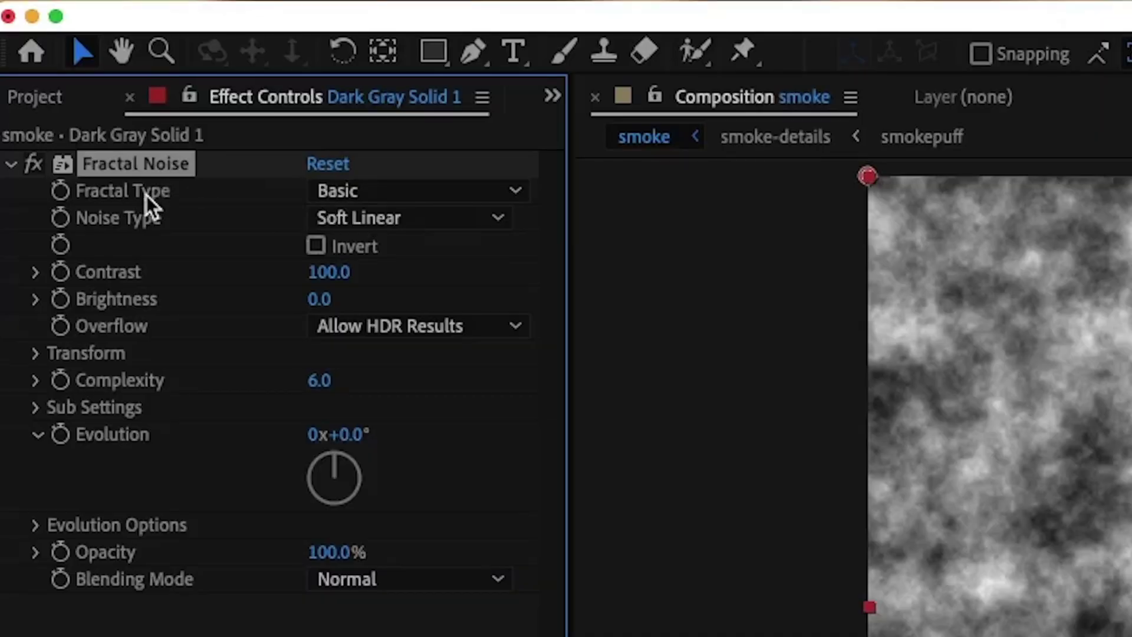
Set the Fractal Noise type to Dynamic Twist and its Sub Scaling to 60.9
{"action": "left_click", "coordinate": [380, 193]}
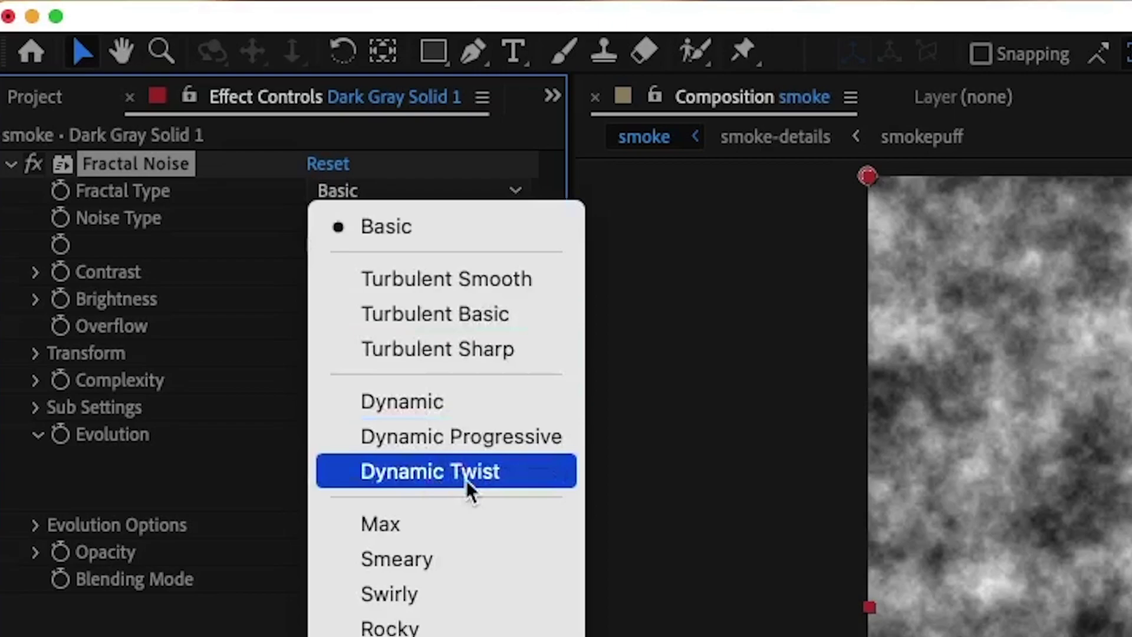
{"action": "left_click", "coordinate": [465, 478]}
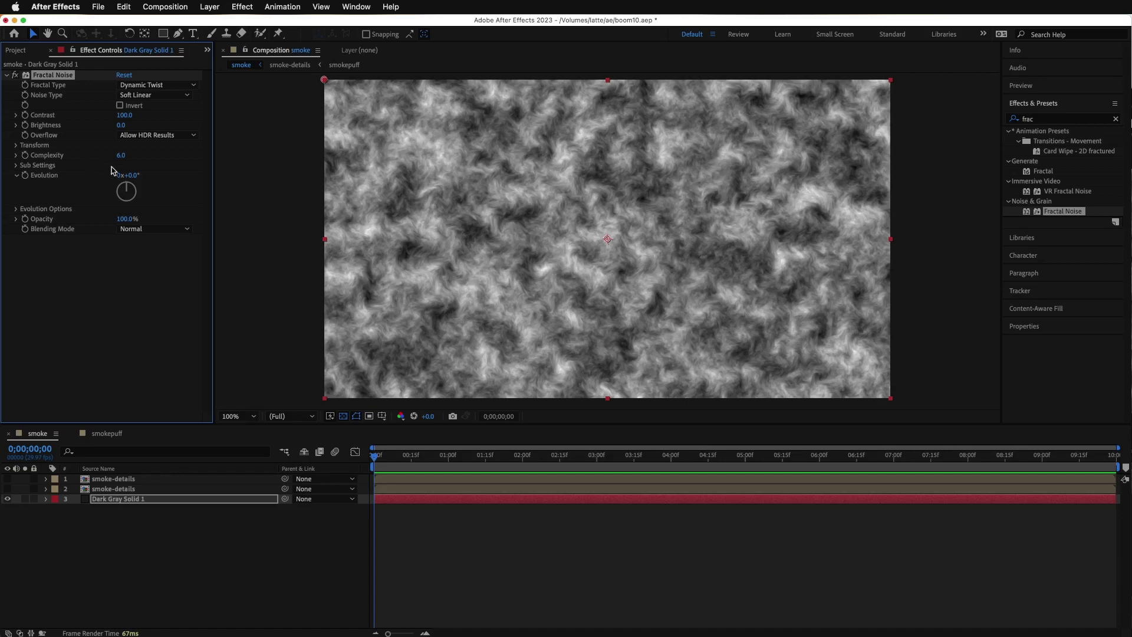
{"action": "left_click", "coordinate": [16, 165]}
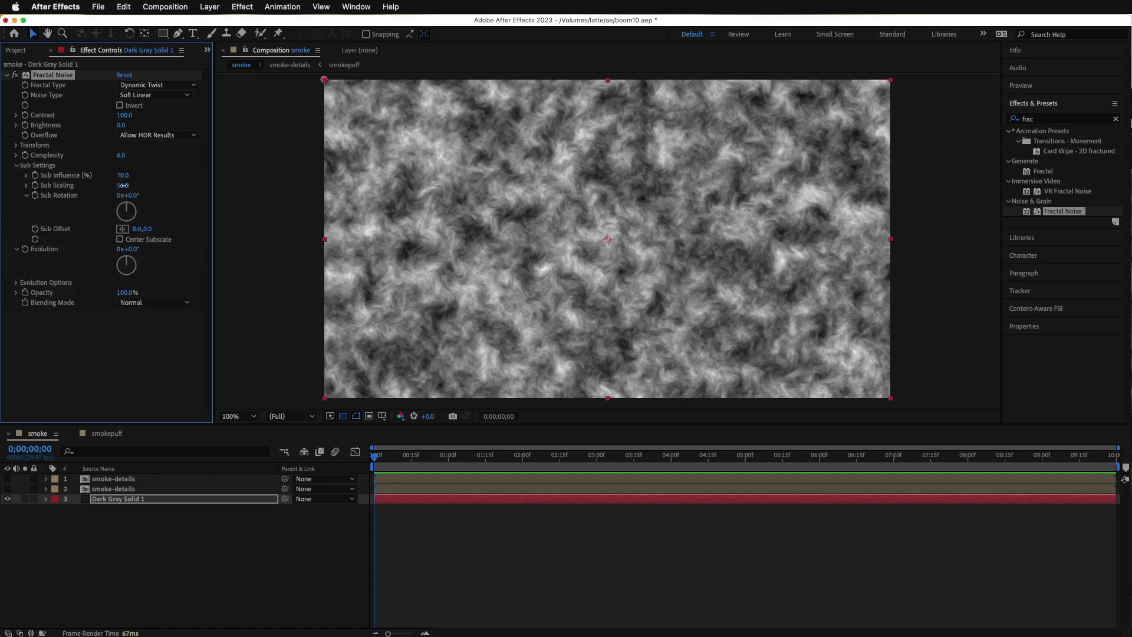
{"action": "mouse_move", "coordinate": [122, 186]}
{"action": "left_mouse_down"}
{"action": "mouse_move", "coordinate": [211, 202]}
{"action": "mouse_move", "coordinate": [172, 212]}
{"action": "mouse_move", "coordinate": [122, 187]}
{"action": "mouse_move", "coordinate": [3, 181]}
{"action": "mouse_move", "coordinate": [150, 190]}
{"action": "mouse_move", "coordinate": [120, 169]}
{"action": "left_mouse_up"}
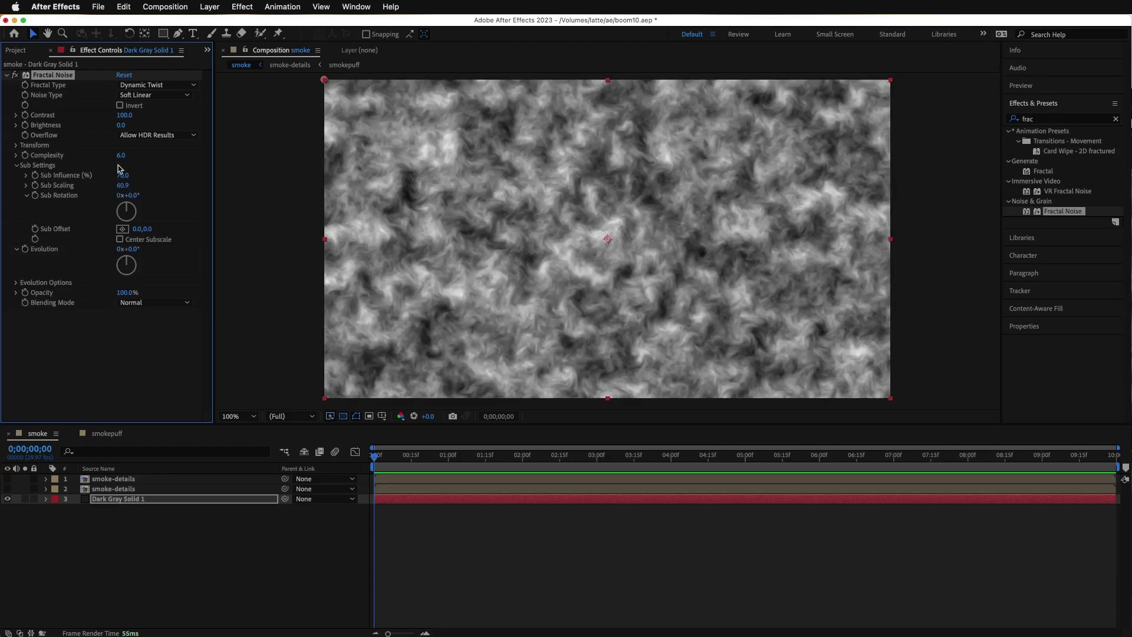
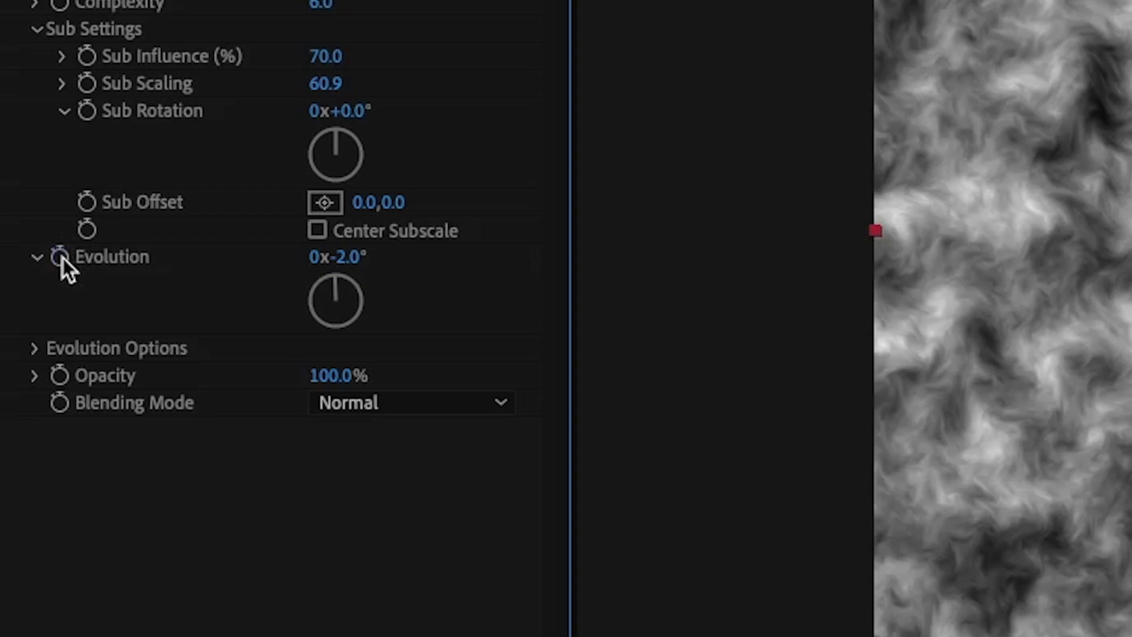
Animate the Fractal Noise Evolution with the expression time*200 and preview the motion
{"action": "left_click", "coordinate": [25, 248], "text": "alt"}
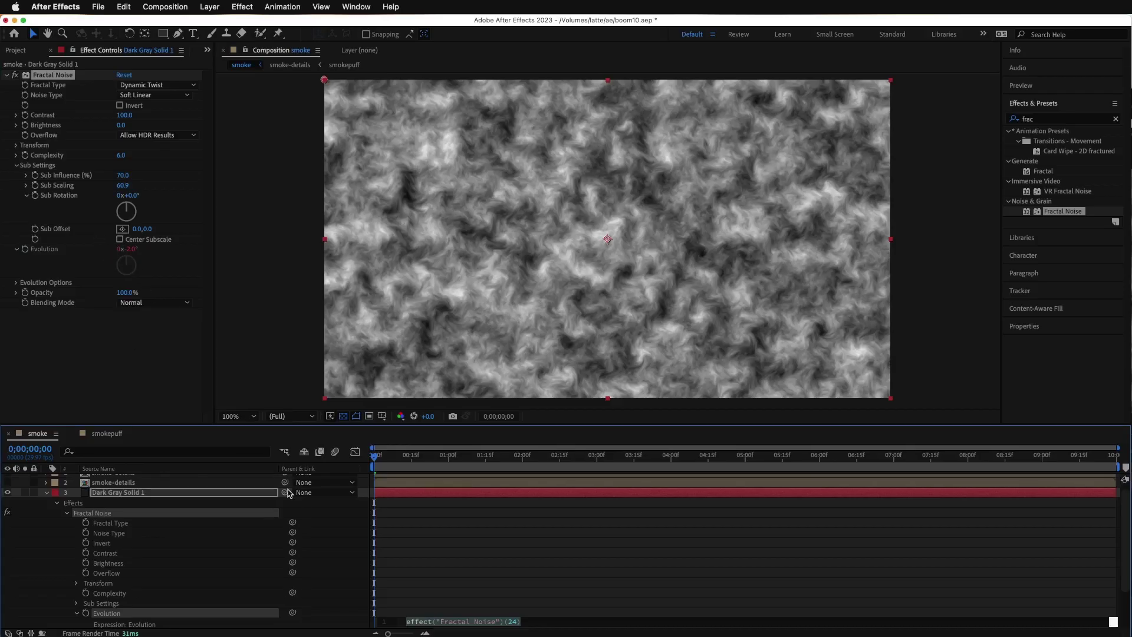
{"action": "scroll", "coordinate": [453, 609], "scroll_direction": "down", "scroll_amount": 1}
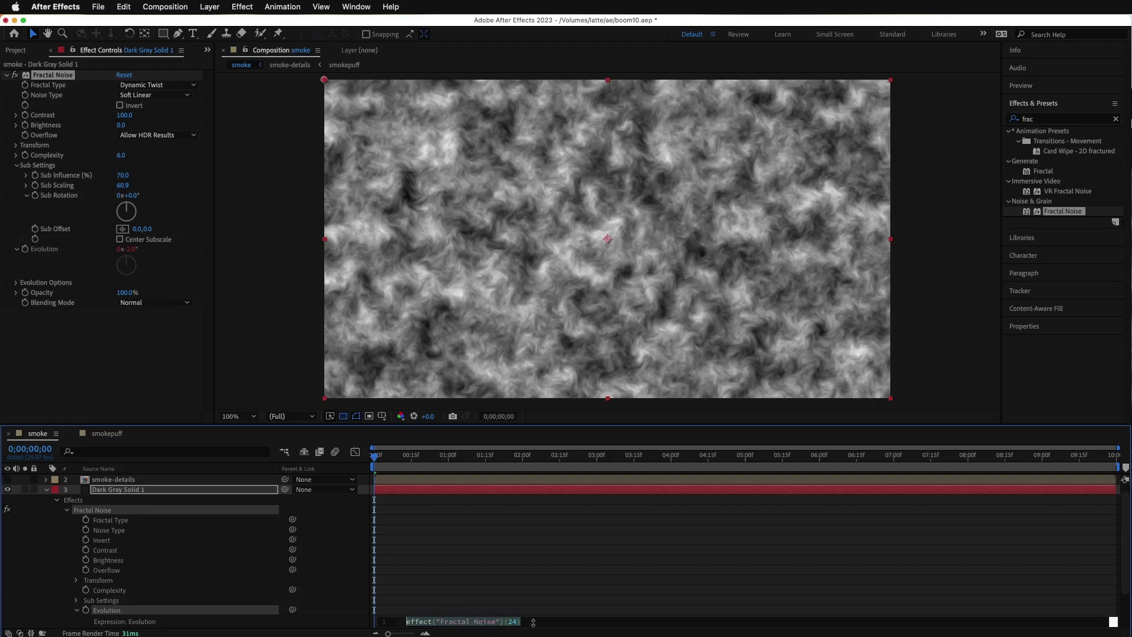
{"action": "left_click", "coordinate": [406, 621]}
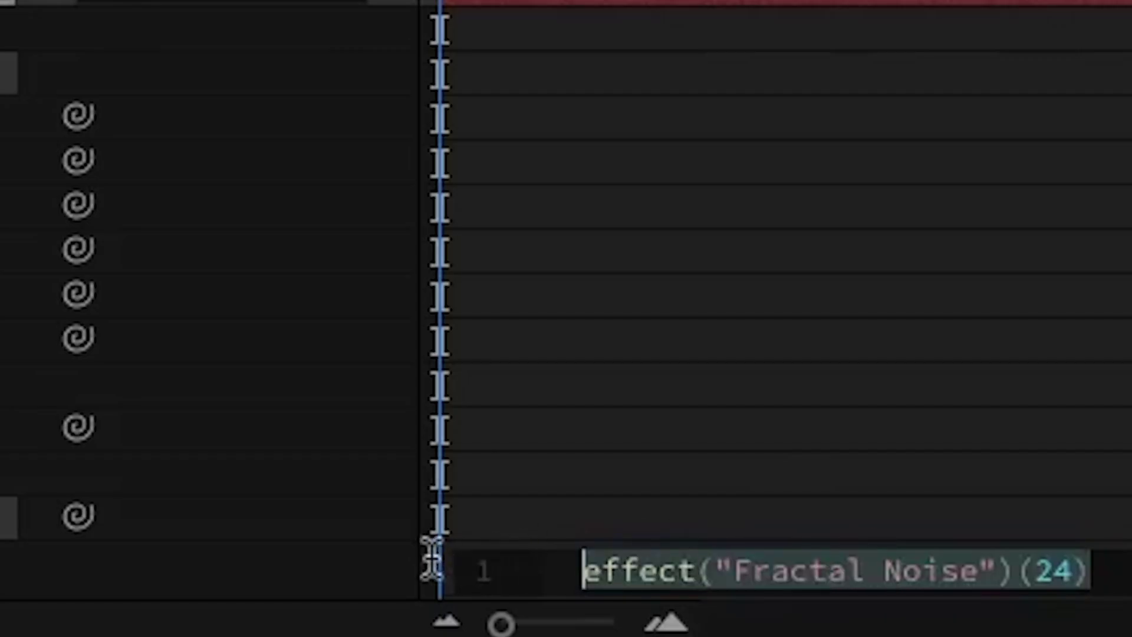
{"action": "type", "text": "time"}
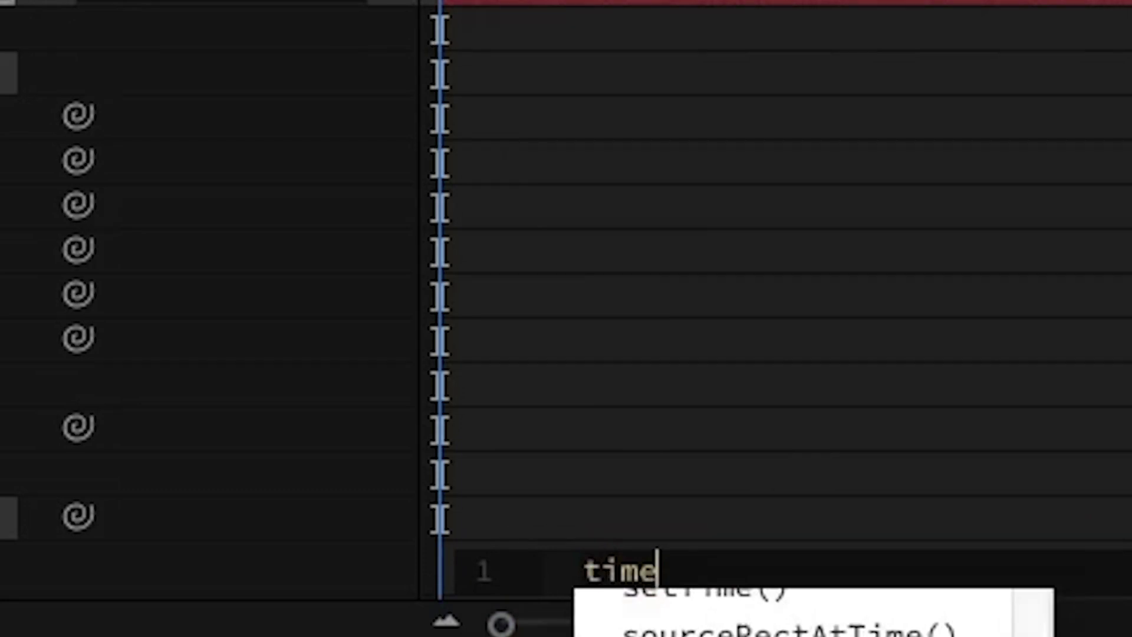
{"action": "type", "text": "*"}
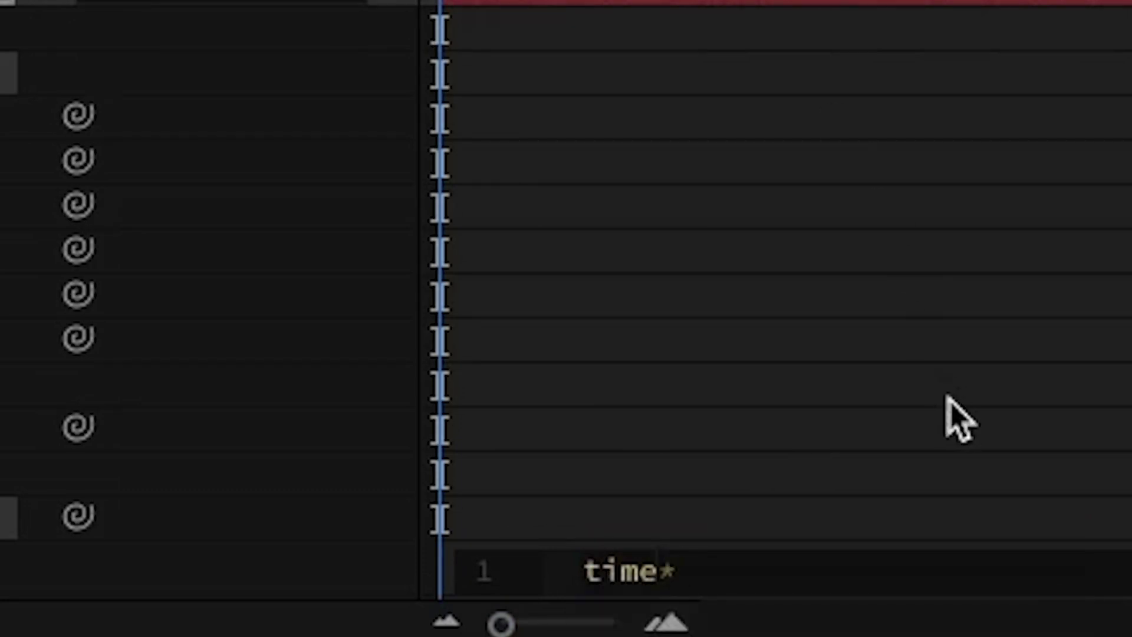
{"action": "type", "text": "20"}
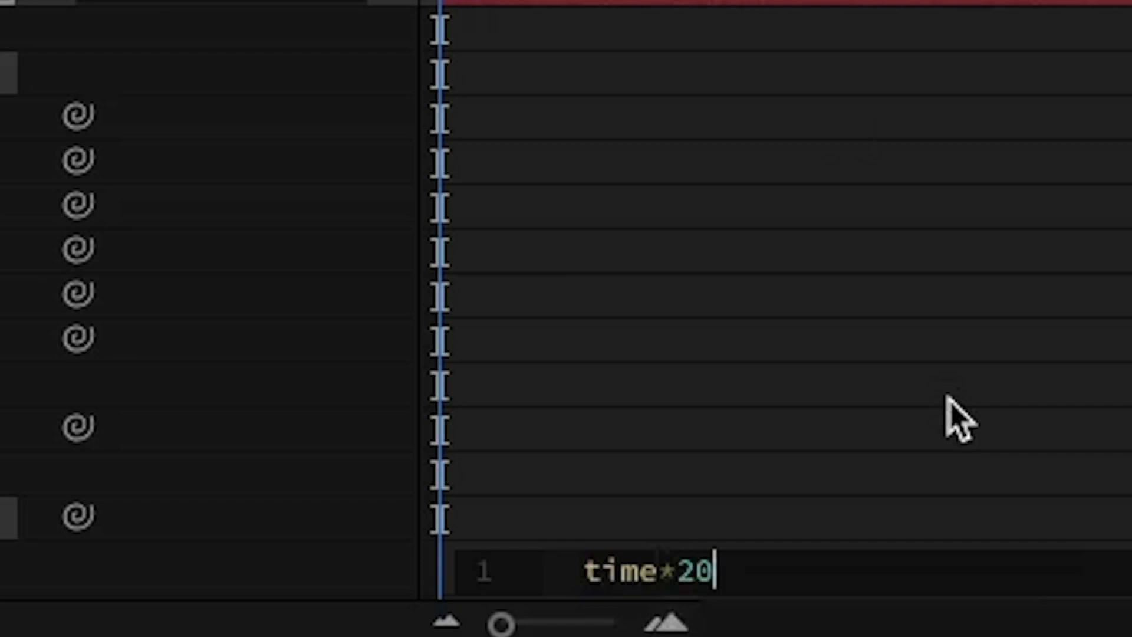
{"action": "type", "text": "0"}
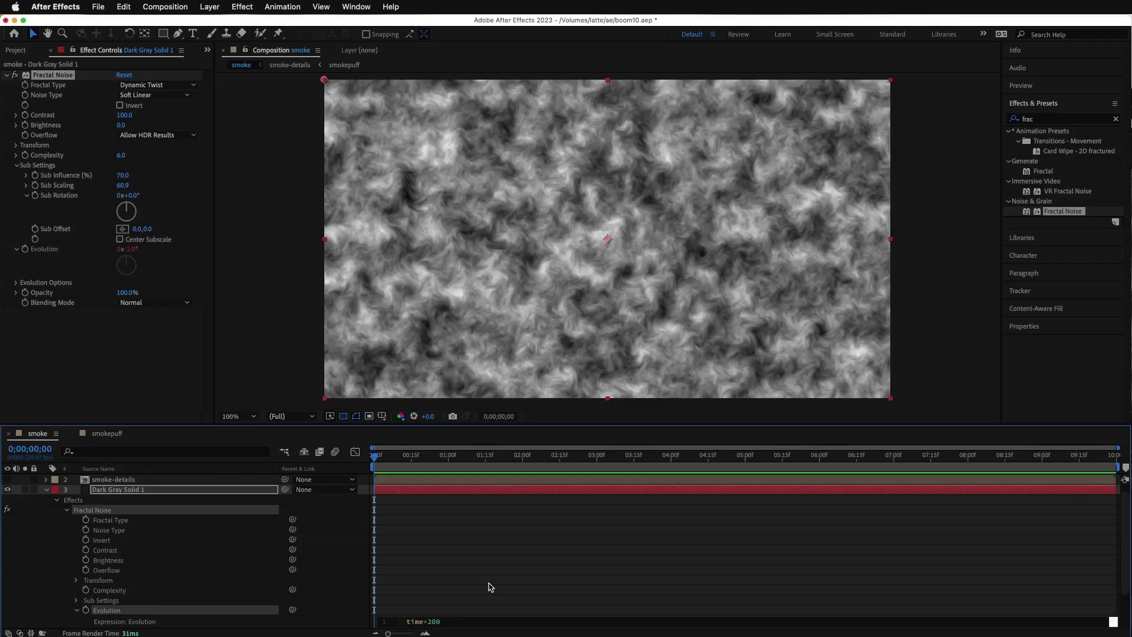
{"action": "key", "text": "KP_Enter"}
{"action": "key", "text": "space"}
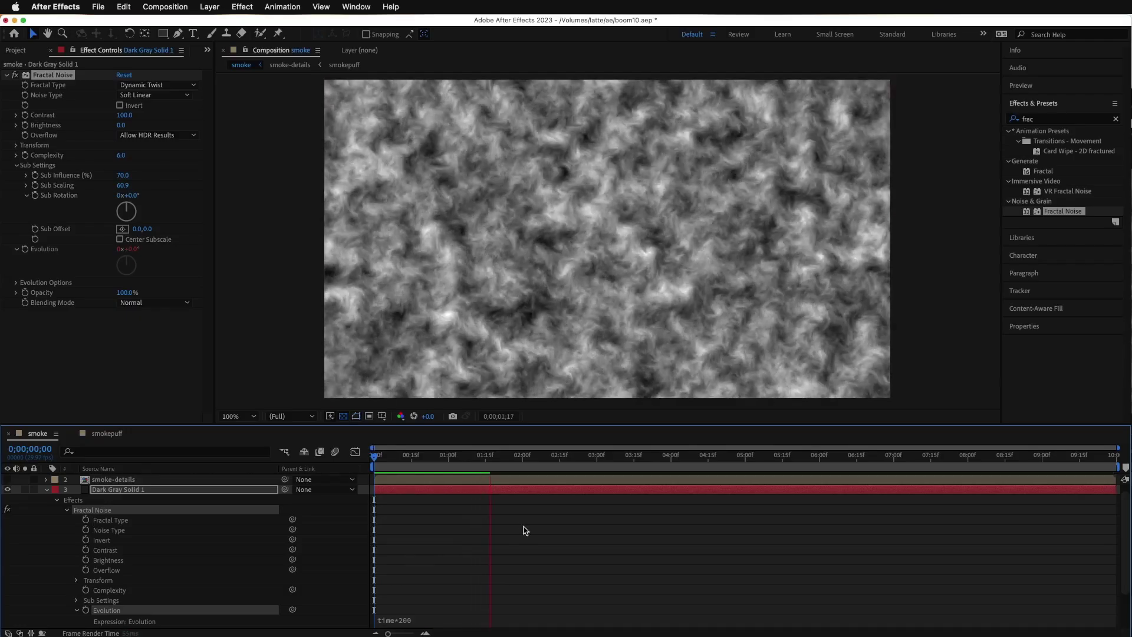
{"action": "key", "text": "space"}
Try the Evolution expression time*2000 and preview the noise from the first frame
{"action": "left_click", "coordinate": [420, 624]}
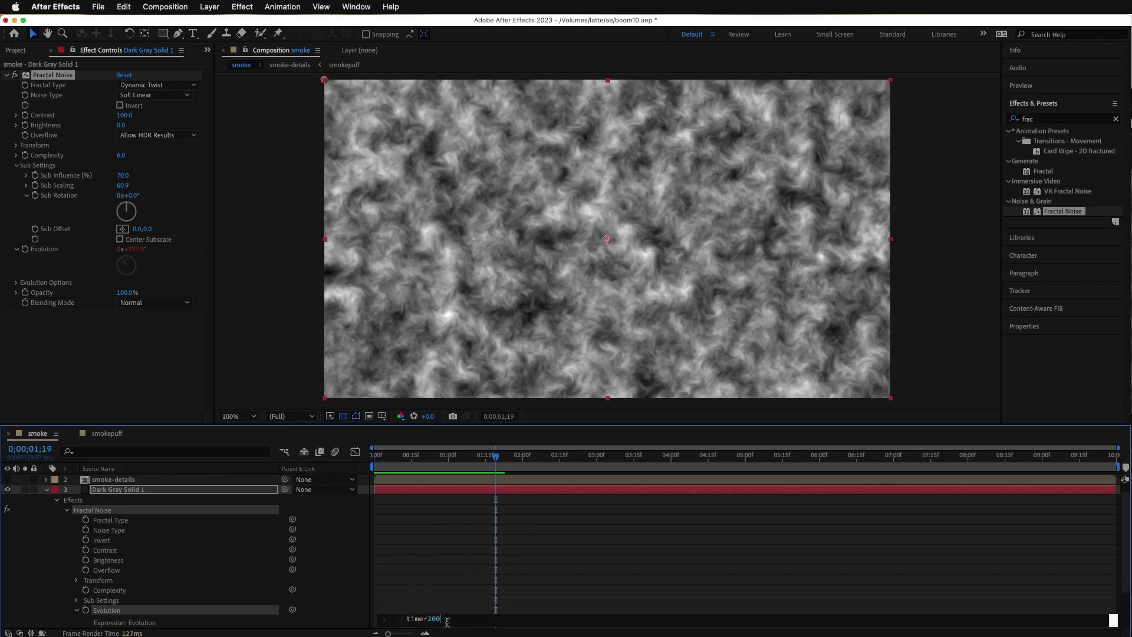
{"action": "left_click", "coordinate": [483, 528]}
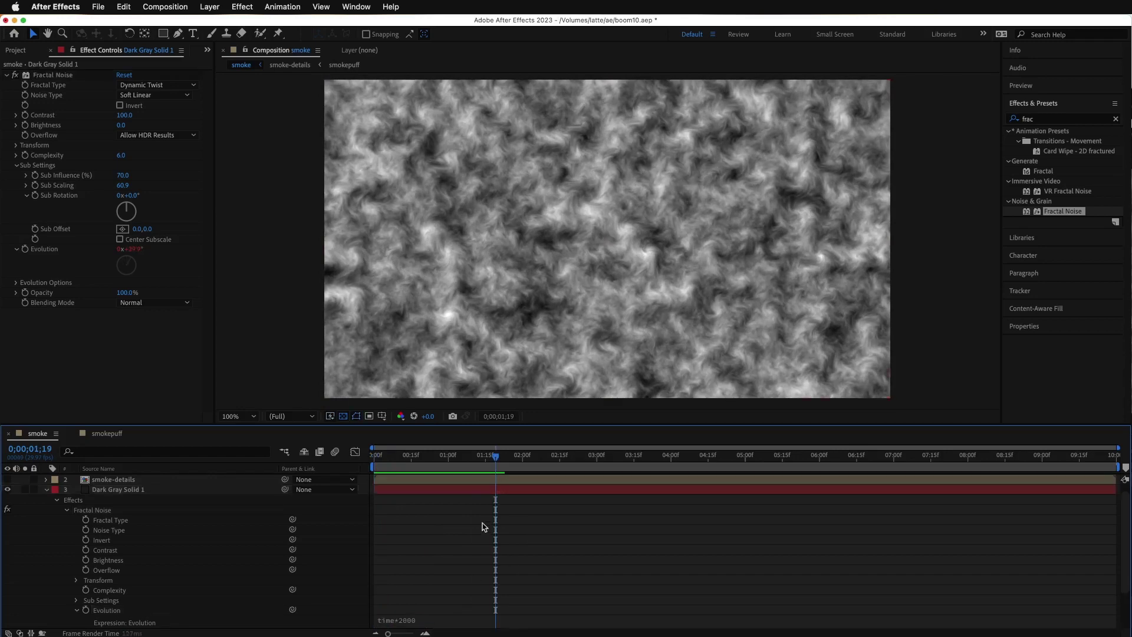
{"action": "key", "text": "Home"}
{"action": "key", "text": "space"}
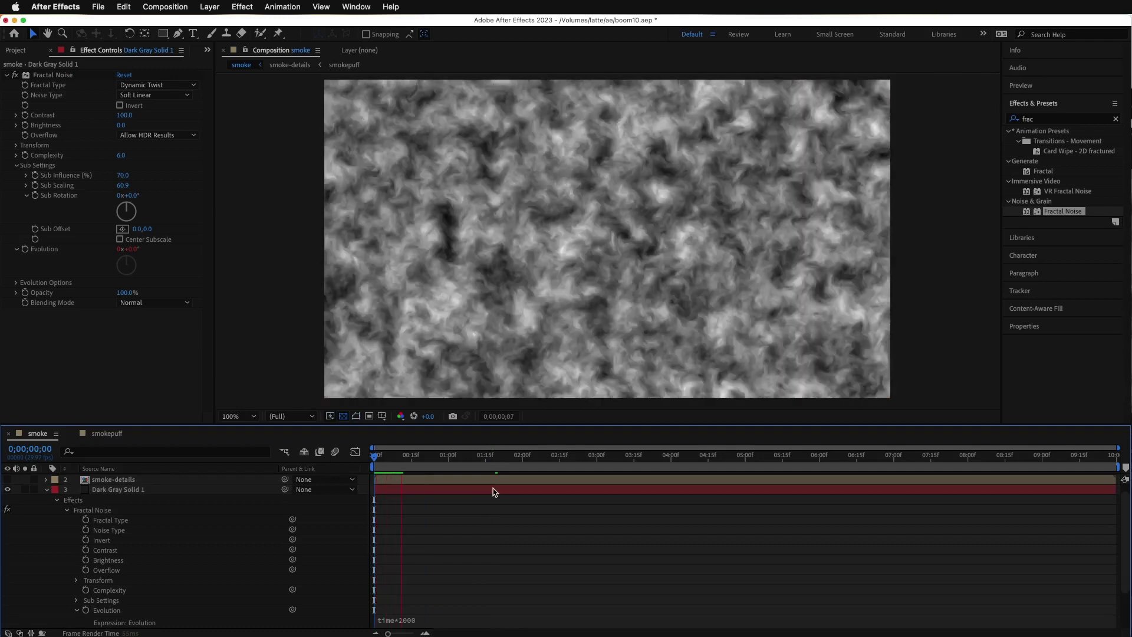
{"action": "key", "text": "space"}
Set the Evolution expression back to time*200 and preview the noise from the first frame
{"action": "left_click", "coordinate": [417, 624]}
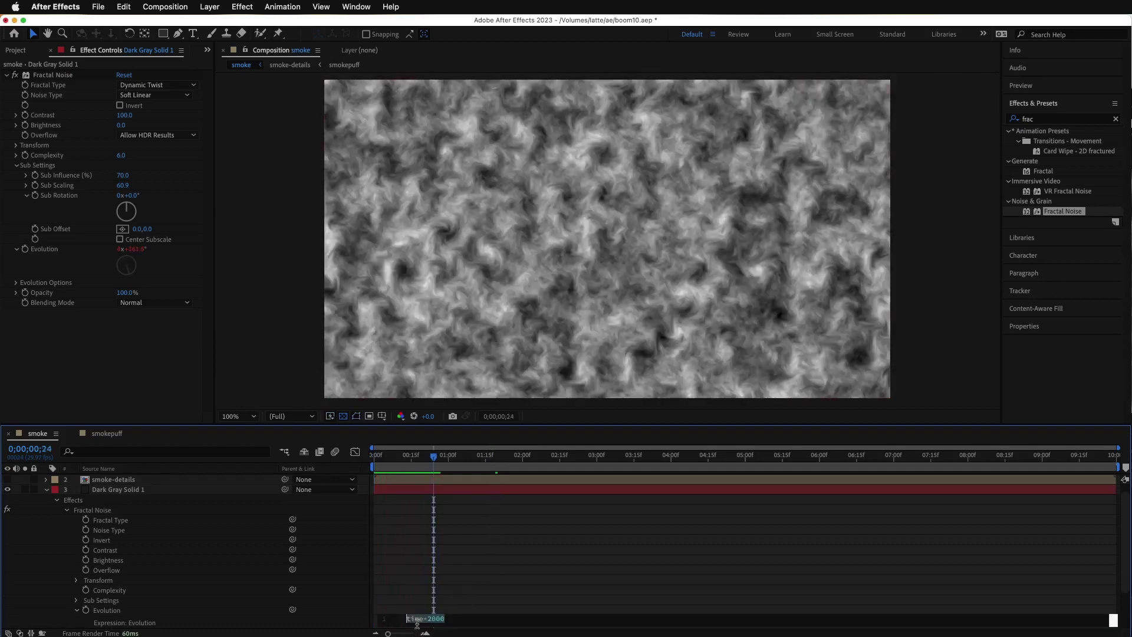
{"action": "left_click", "coordinate": [440, 620]}
{"action": "left_click_drag", "start_coordinate": [452, 619], "coordinate": [435, 619]}
{"action": "left_click", "coordinate": [496, 592]}
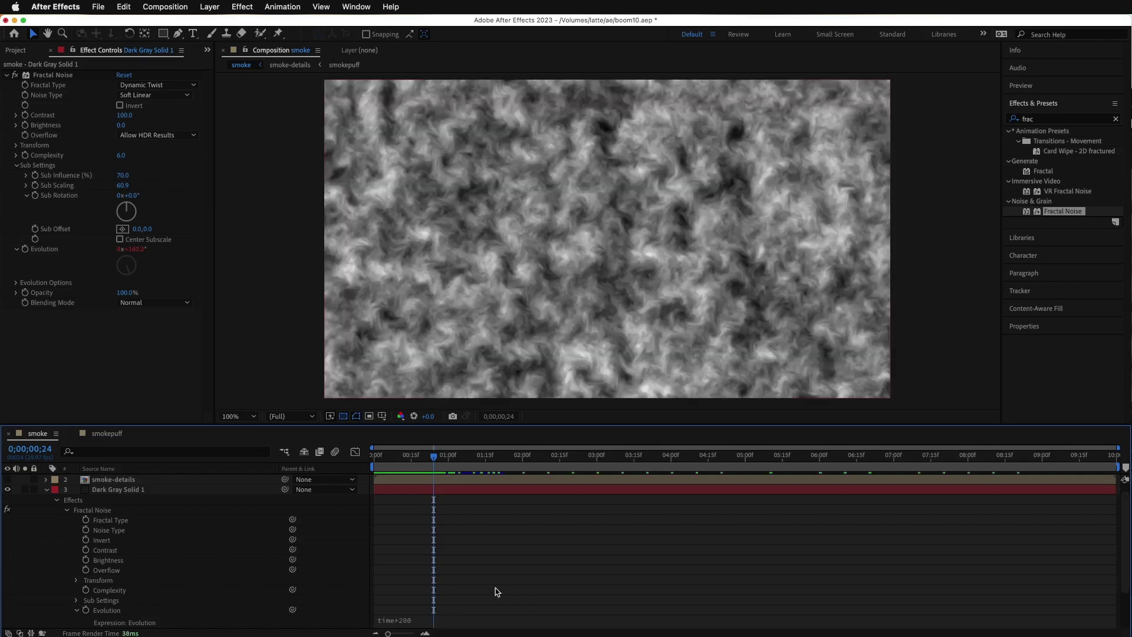
{"action": "left_click_drag", "start_coordinate": [435, 460], "coordinate": [374, 458]}
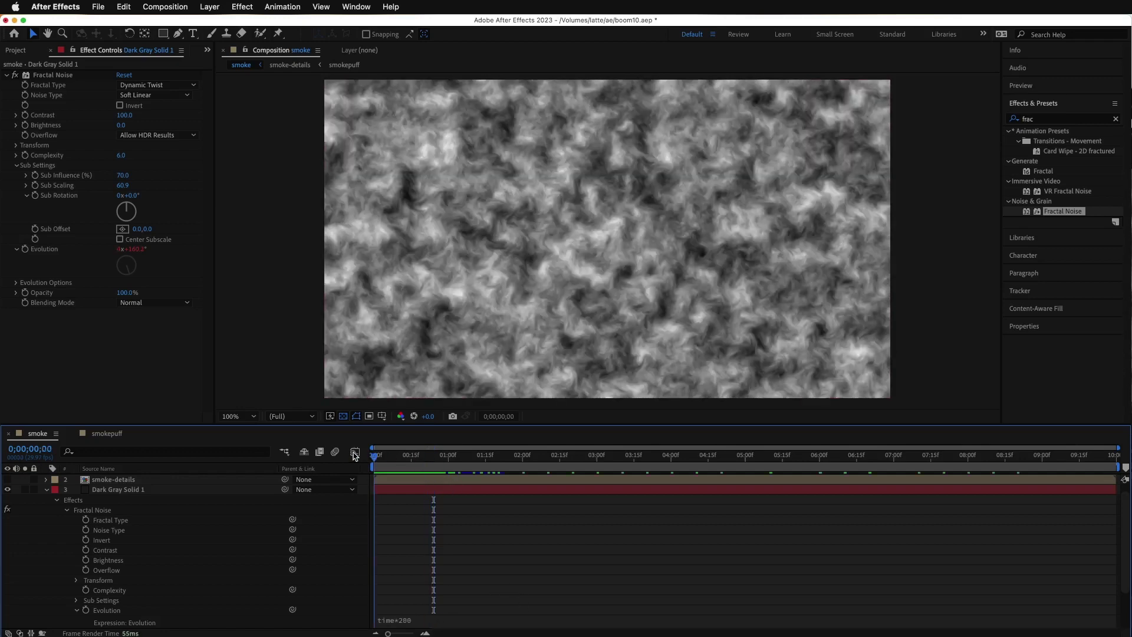
{"action": "key", "text": "space"}
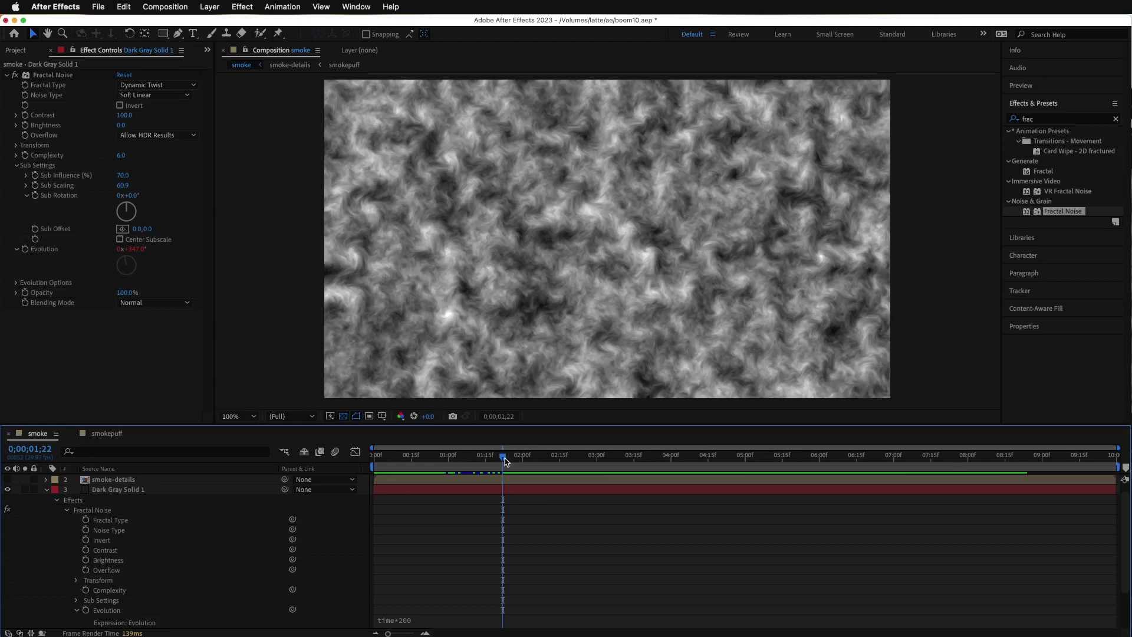
{"action": "left_click_drag", "start_coordinate": [504, 457], "coordinate": [427, 466]}
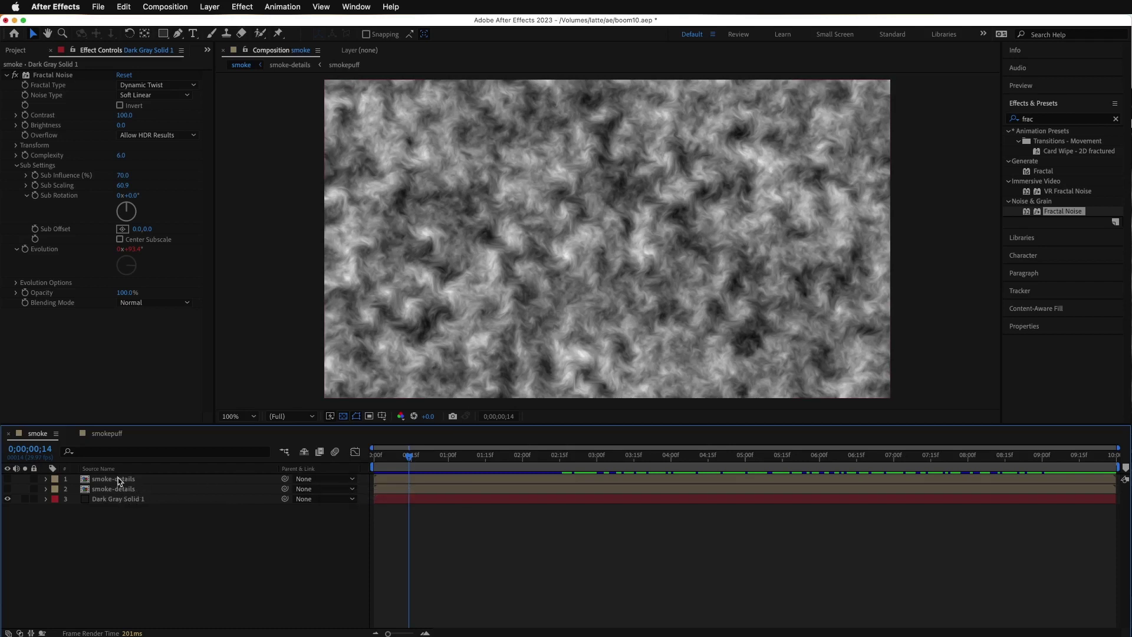
{"action": "left_click", "coordinate": [500, 625]}
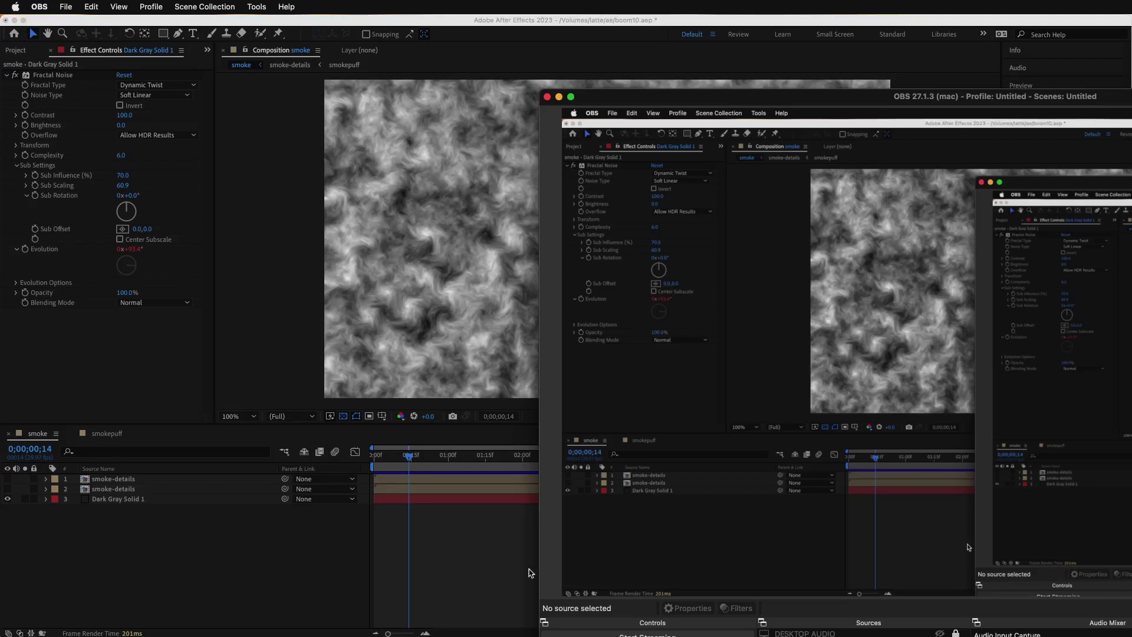
{"action": "left_click", "coordinate": [513, 560]}
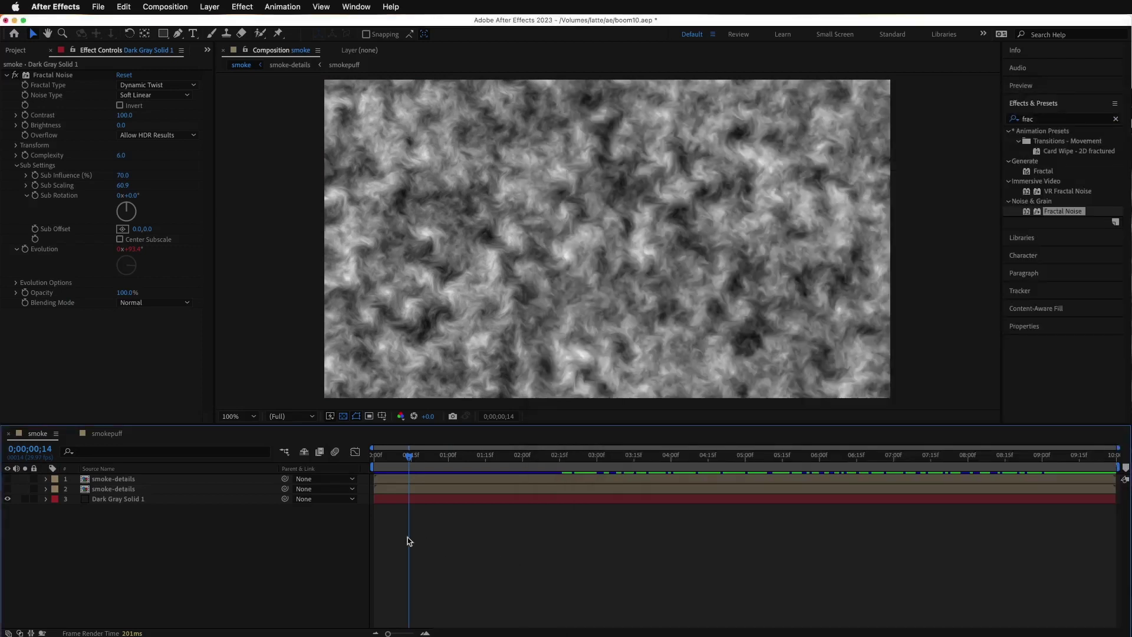
Show the Mode and Track Matte columns instead of the layer switches and make the lower smoke-details layer visible
{"action": "left_click", "coordinate": [104, 499]}
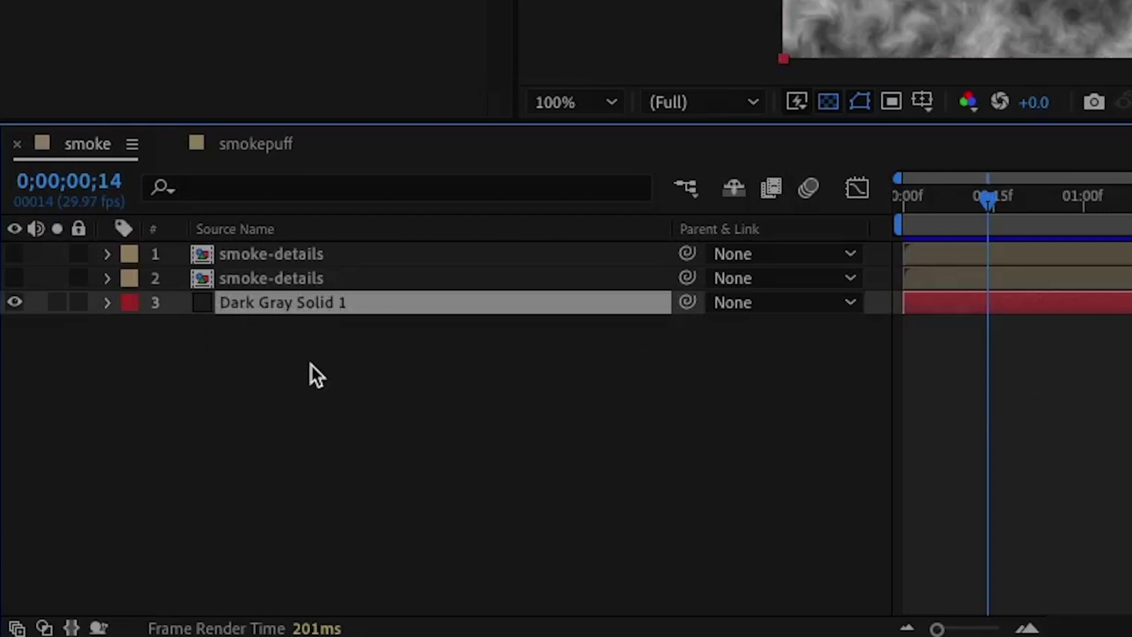
{"action": "left_click", "coordinate": [17, 627]}
{"action": "left_click", "coordinate": [16, 628]}
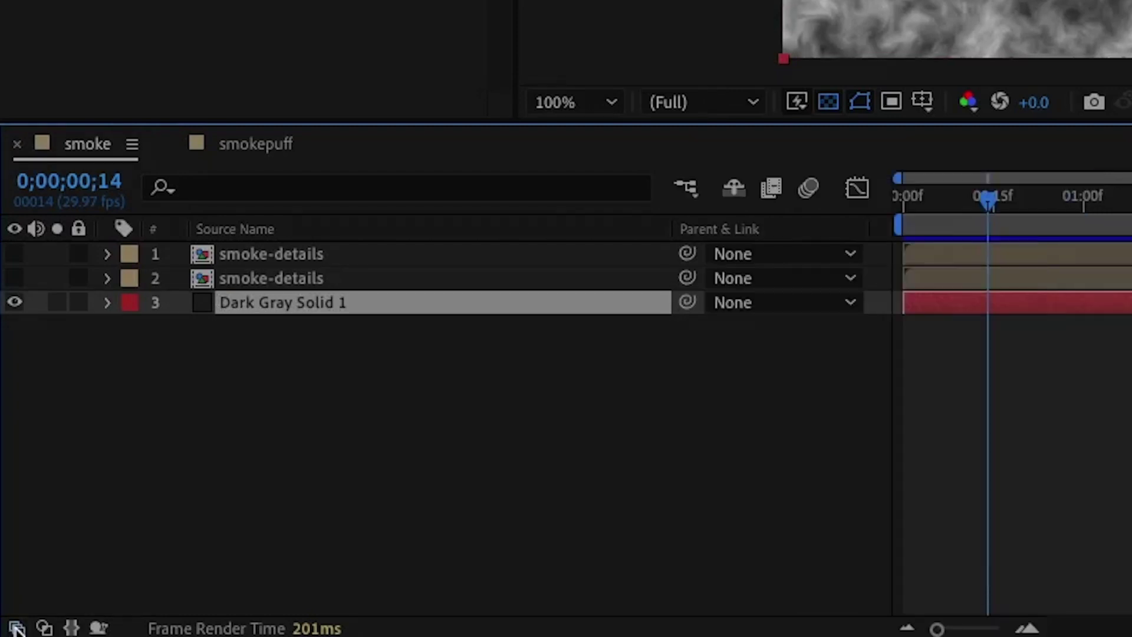
{"action": "left_click", "coordinate": [44, 627]}
{"action": "left_click", "coordinate": [17, 628]}
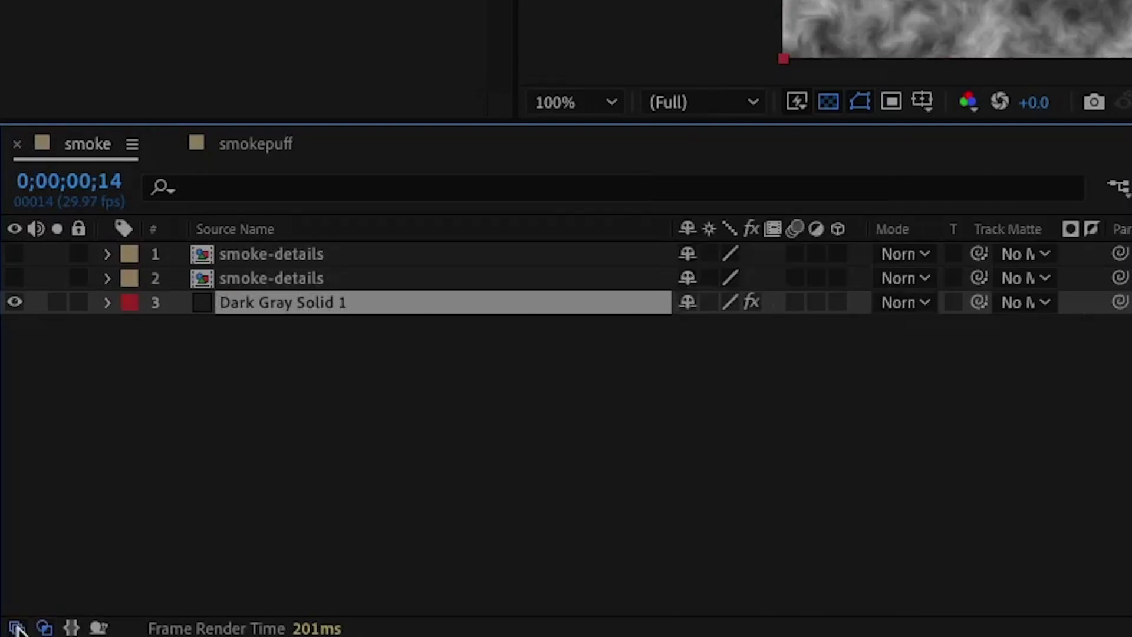
{"action": "left_click", "coordinate": [17, 627]}
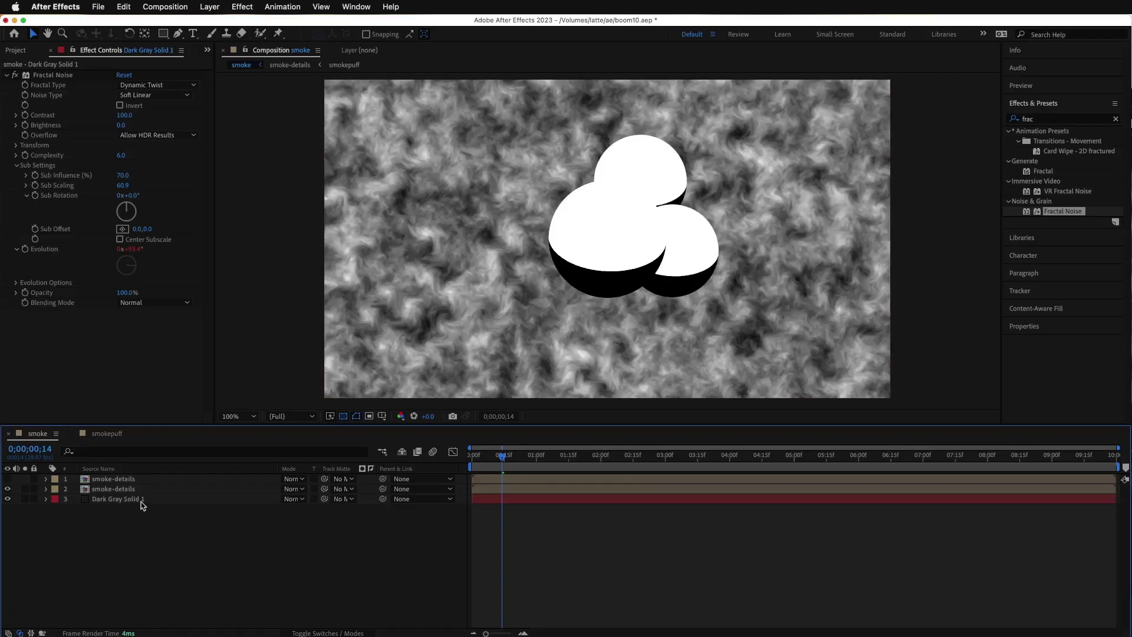
Use the second smoke-details layer as the track matte for Dark Gray Solid 1 and preview from the first frame, briefly checking the upper smoke-details layer
{"action": "left_click", "coordinate": [322, 304]}
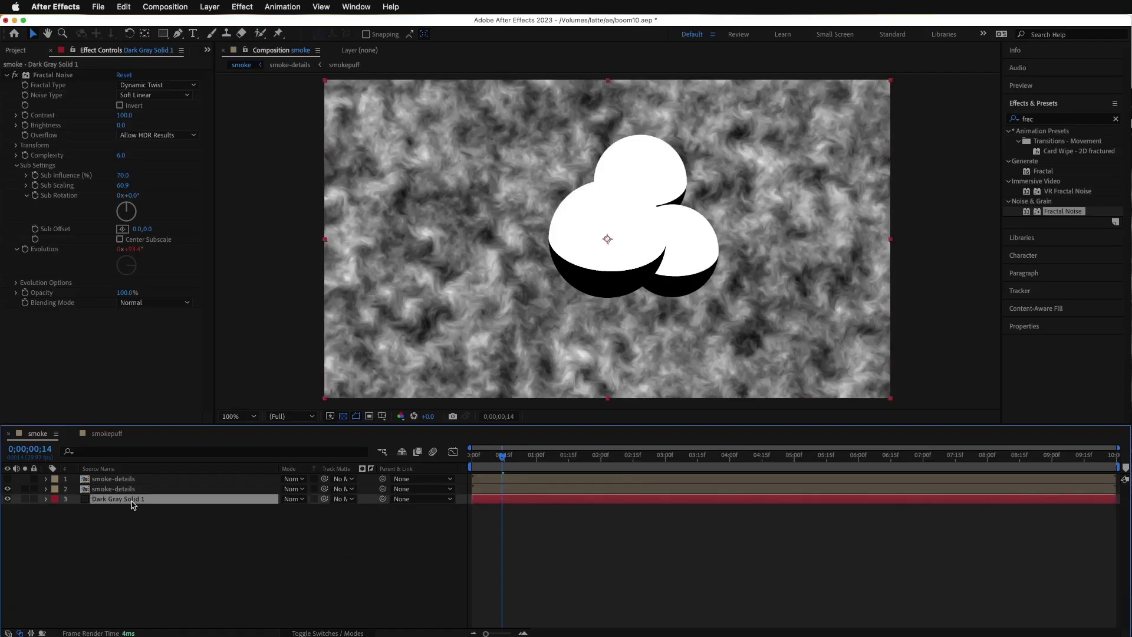
{"action": "left_click", "coordinate": [339, 501]}
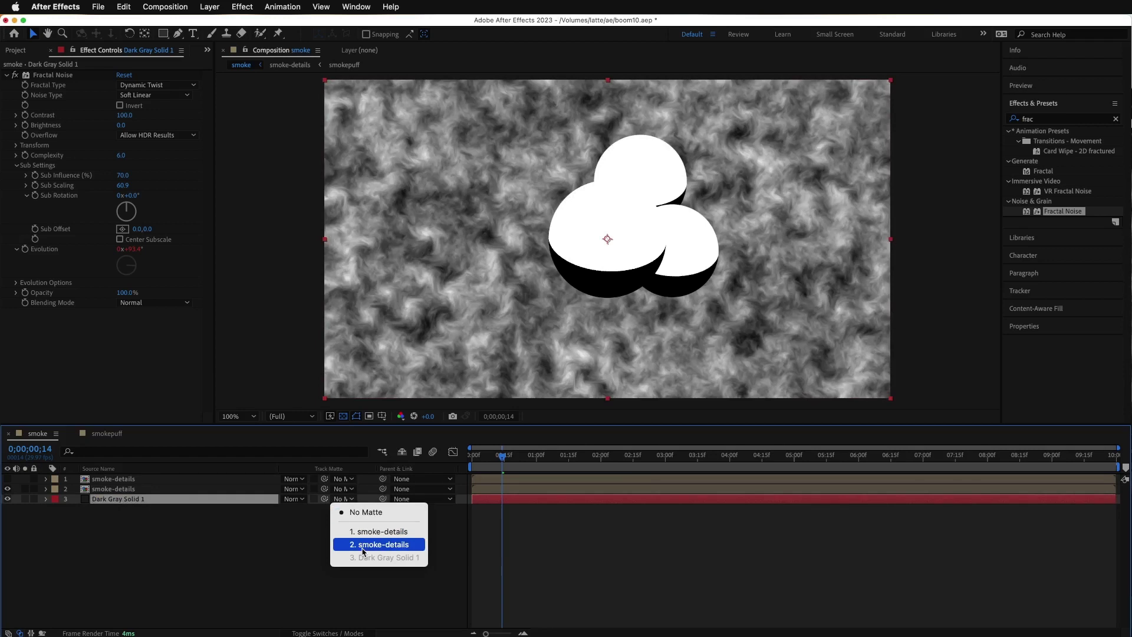
{"action": "left_click", "coordinate": [396, 545]}
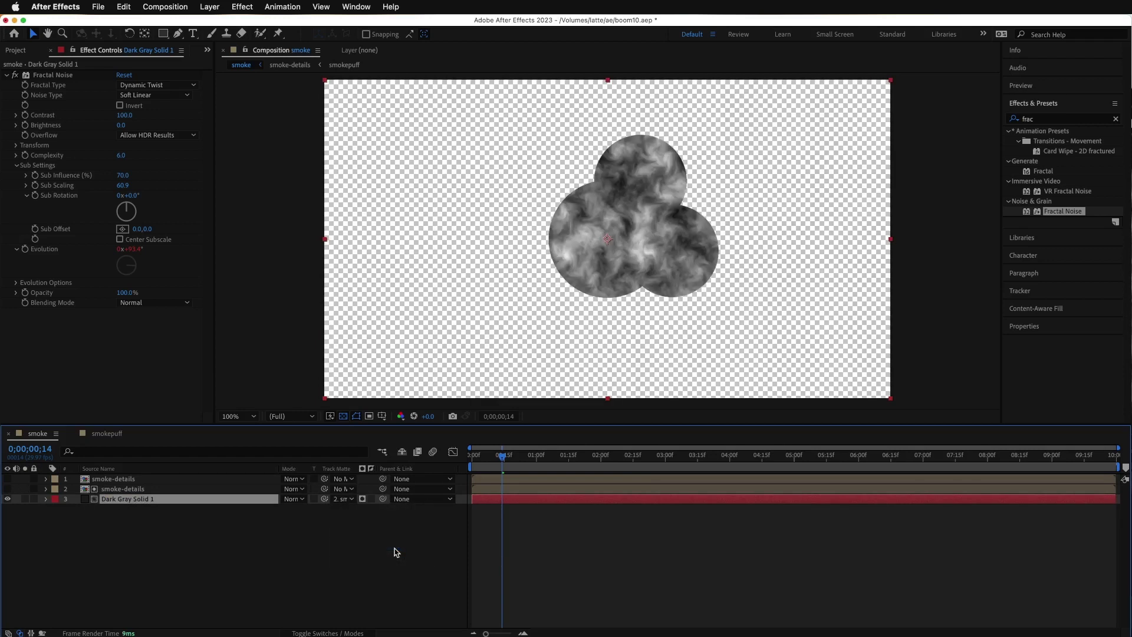
{"action": "left_click", "coordinate": [364, 519]}
{"action": "key", "text": "Home"}
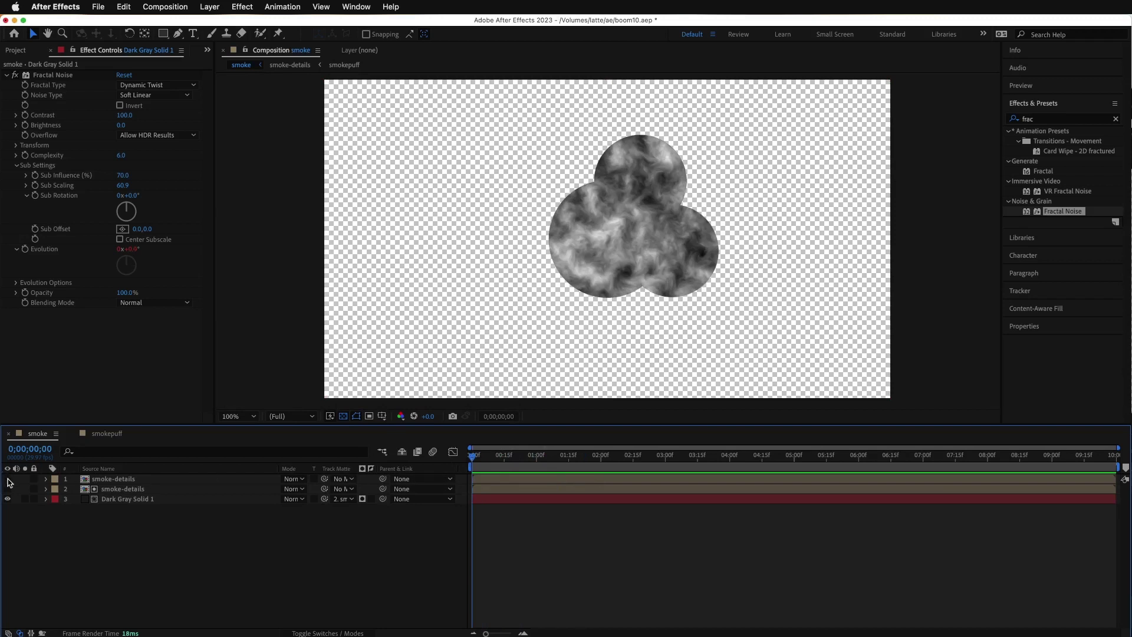
{"action": "left_click", "coordinate": [8, 479]}
{"action": "left_click", "coordinate": [8, 479]}
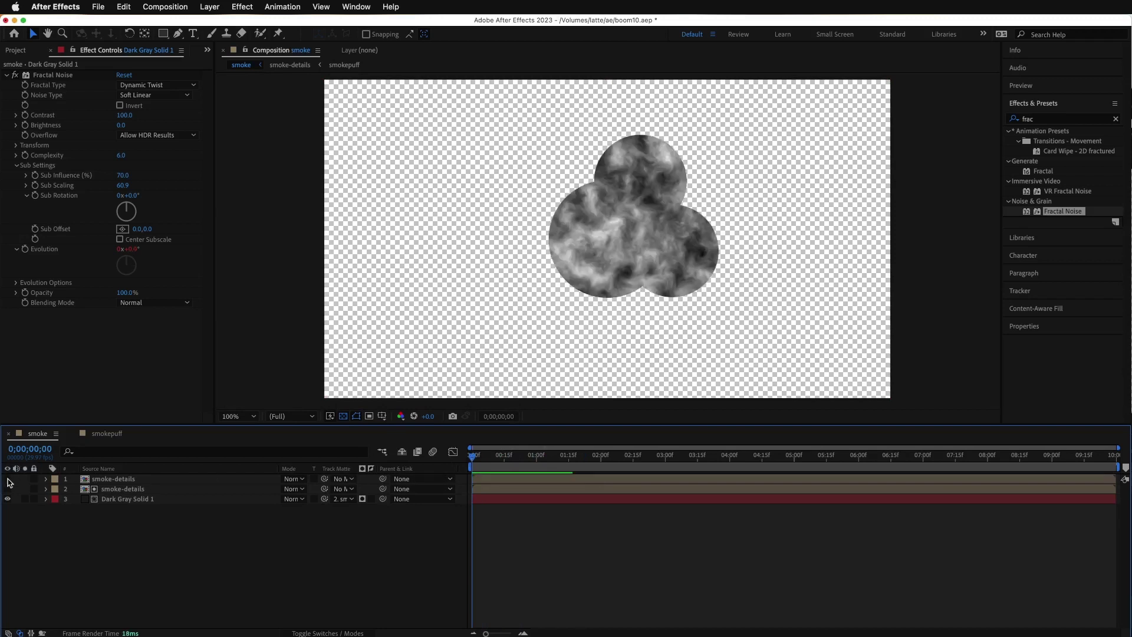
Select the lower smoke-details layer and show its Rotation property
{"action": "left_click", "coordinate": [117, 490]}
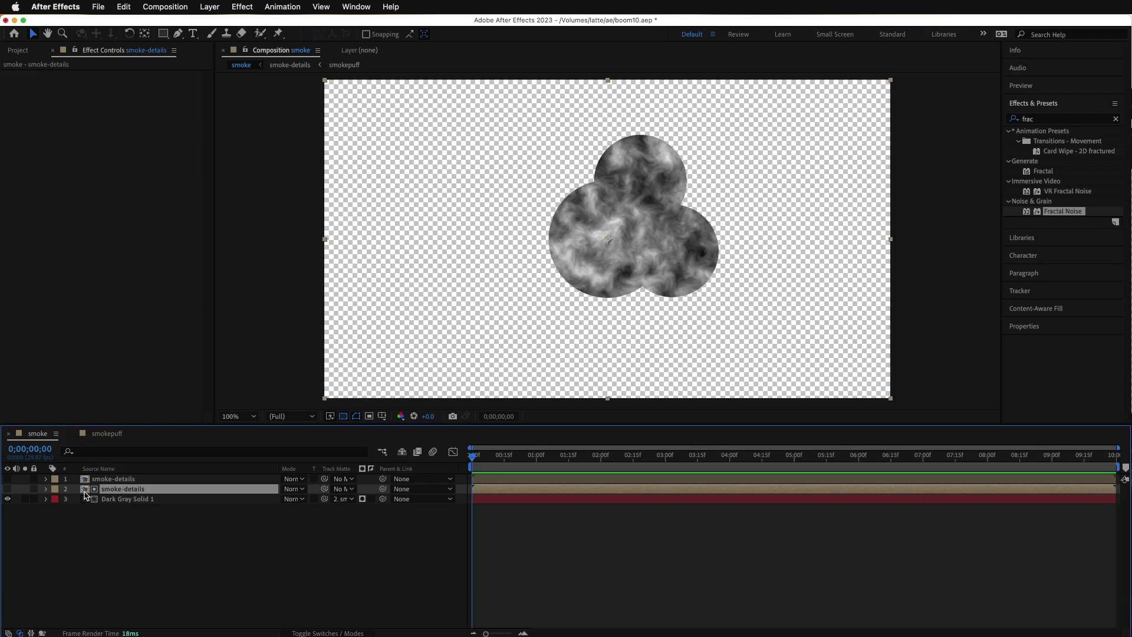
{"action": "key", "text": "r"}
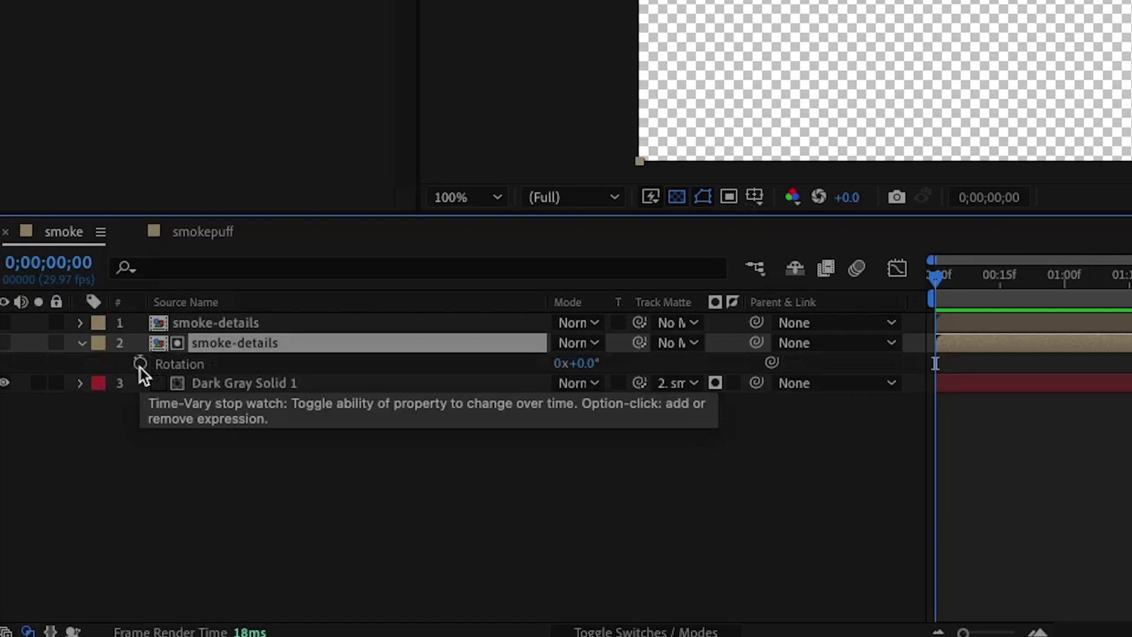
{"action": "left_click", "coordinate": [140, 363]}
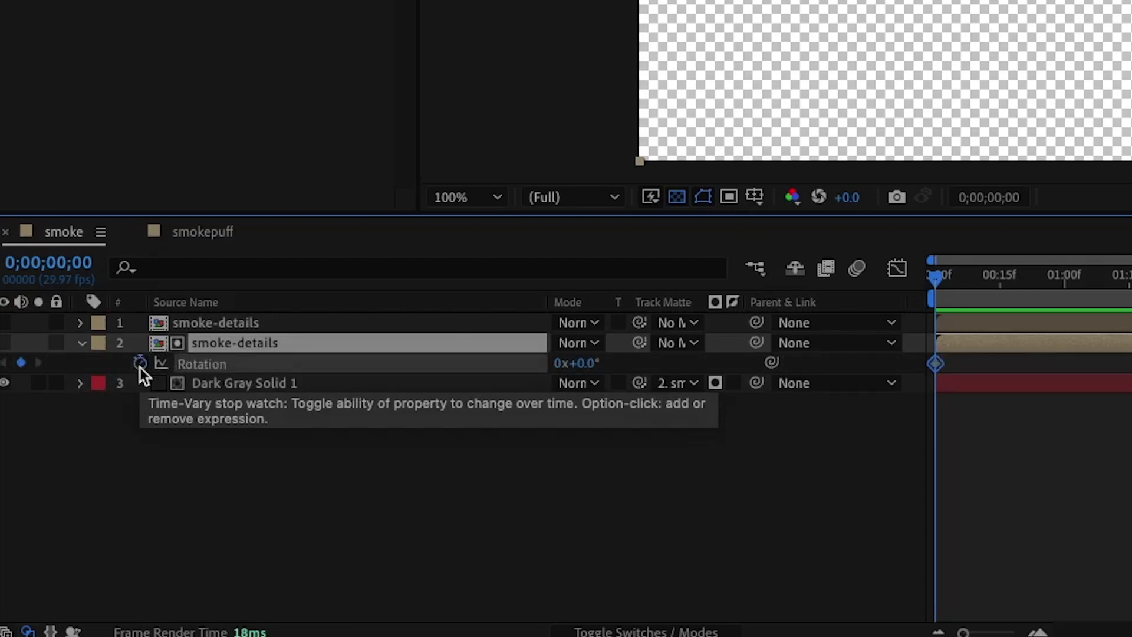
{"action": "key", "text": "space"}
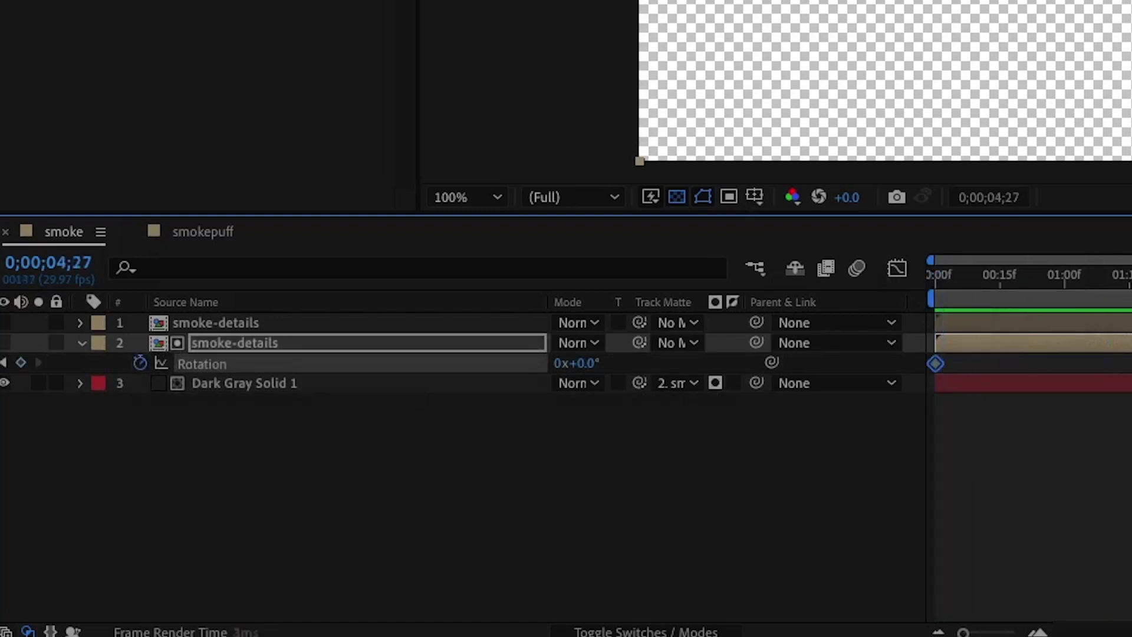
{"action": "key", "text": "space"}
{"action": "key", "text": "ctrl+z"}
{"action": "key", "text": "ctrl+z"}
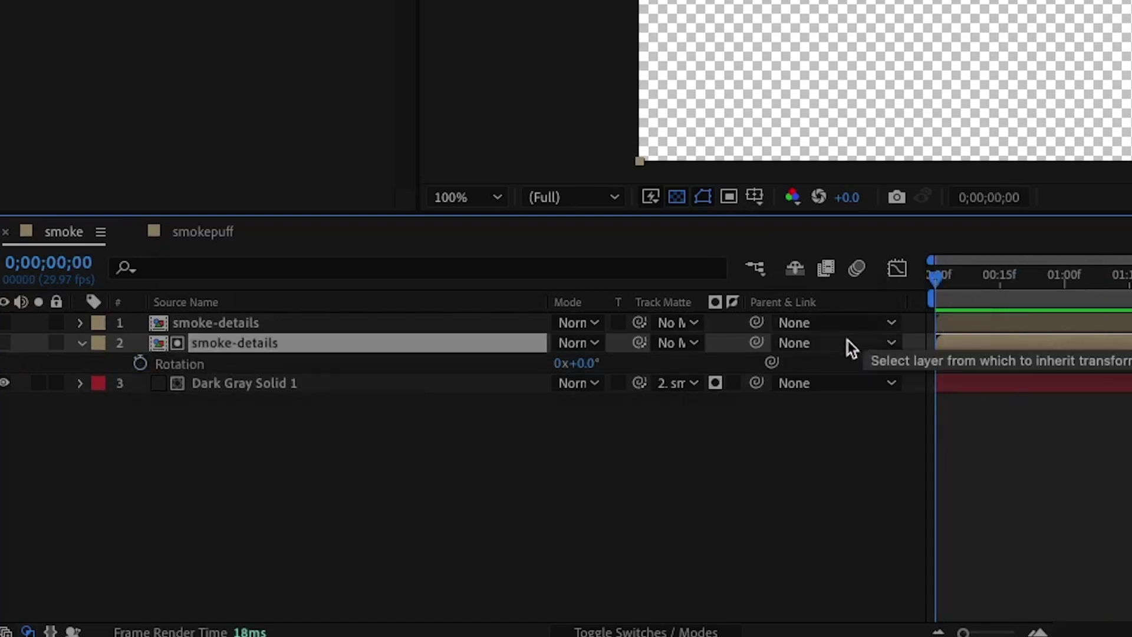
Add the expression time*60 to the lower smoke-details layer's Rotation and preview the spin
{"action": "left_click", "coordinate": [140, 364], "text": "alt"}
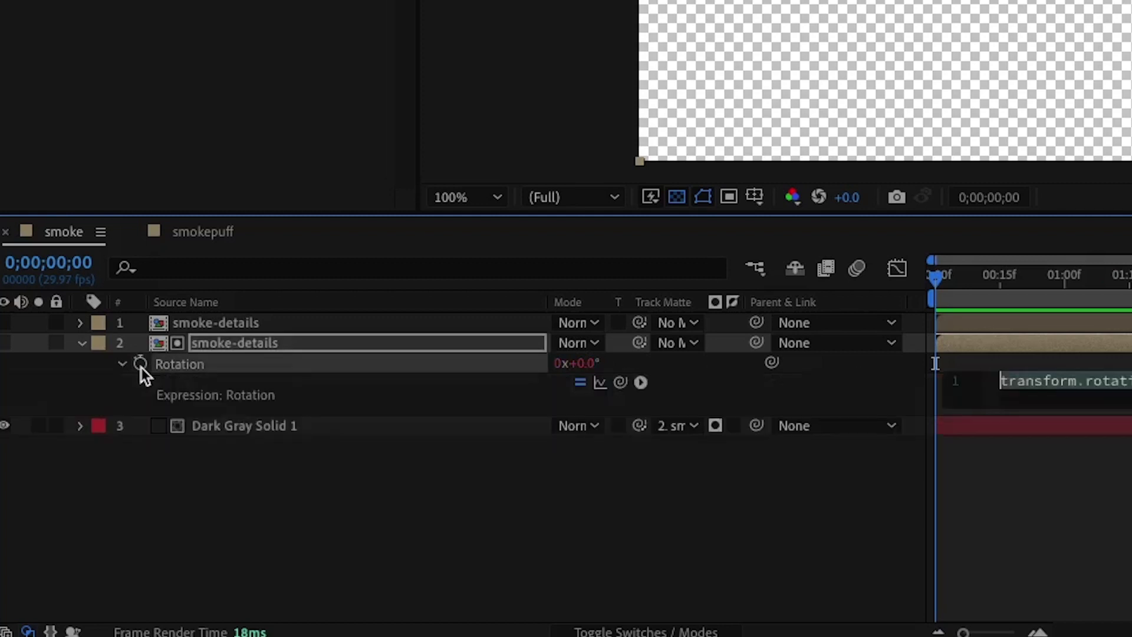
{"action": "type", "text": "time"}
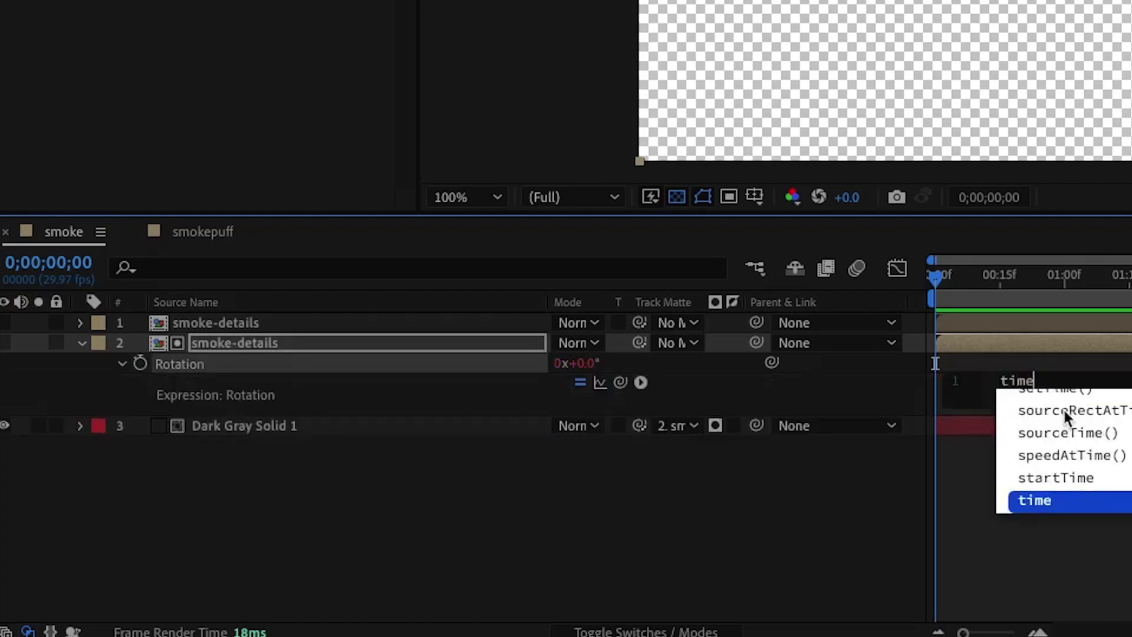
{"action": "type", "text": "*60"}
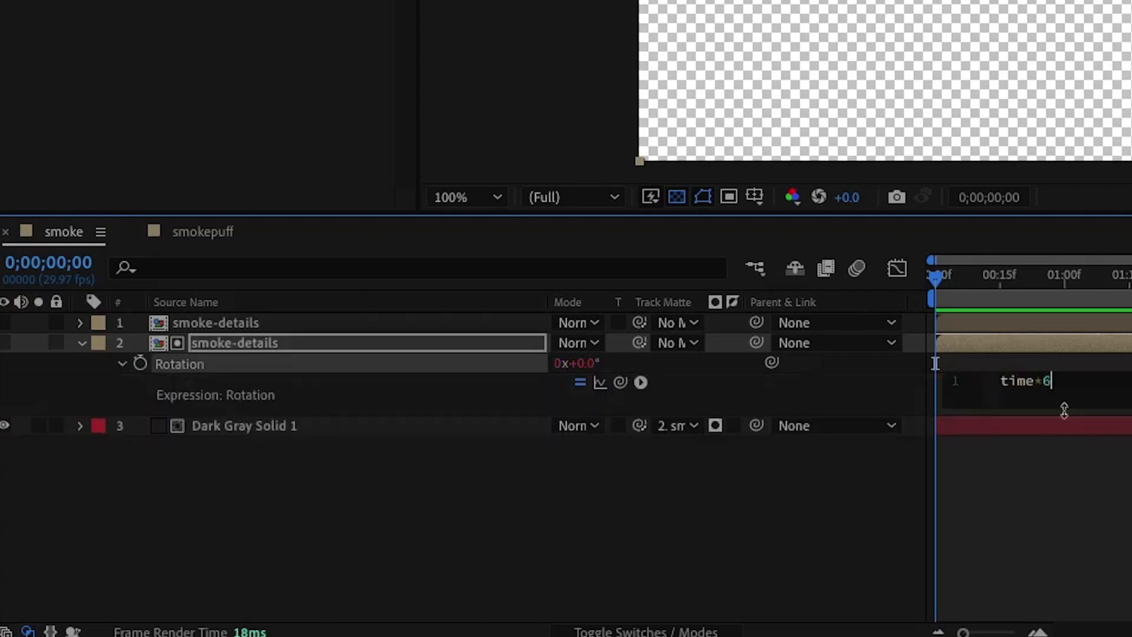
{"action": "left_click", "coordinate": [1097, 478]}
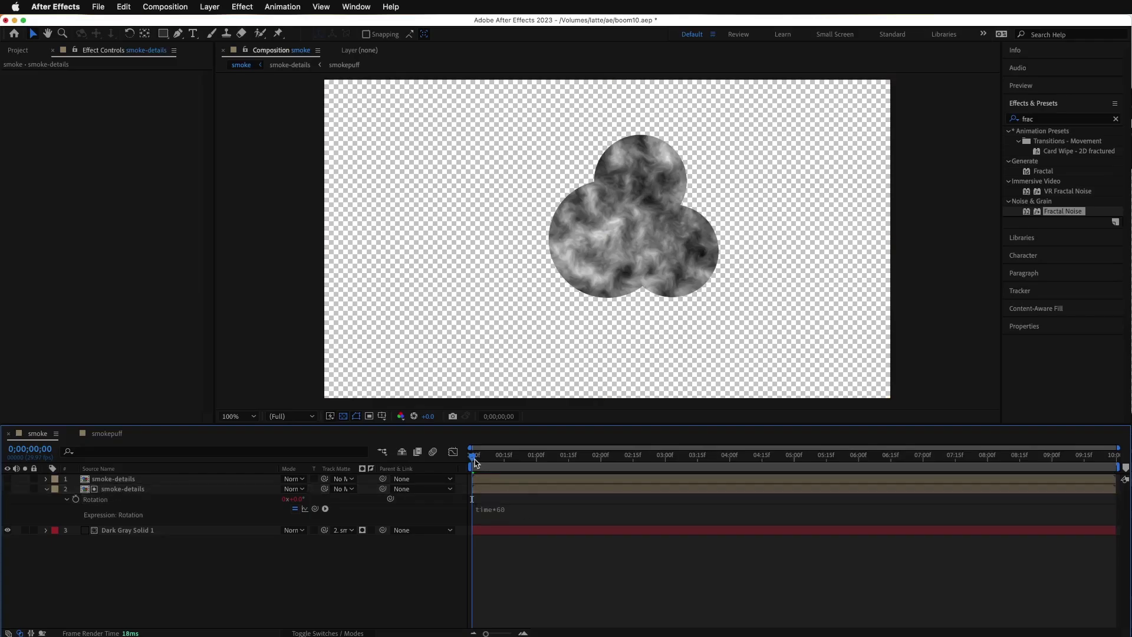
{"action": "key", "text": "space"}
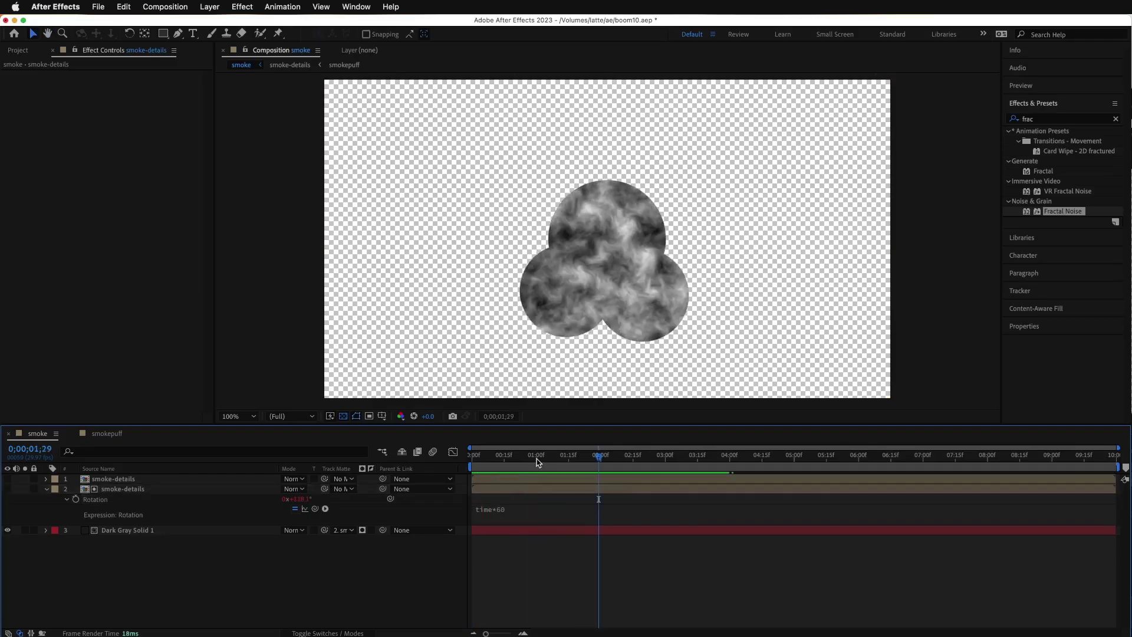
{"action": "key", "text": "space"}
Change the lower smoke-details layer's Rotation expression to time*30, preview it and return to the first frame
{"action": "left_click", "coordinate": [505, 510]}
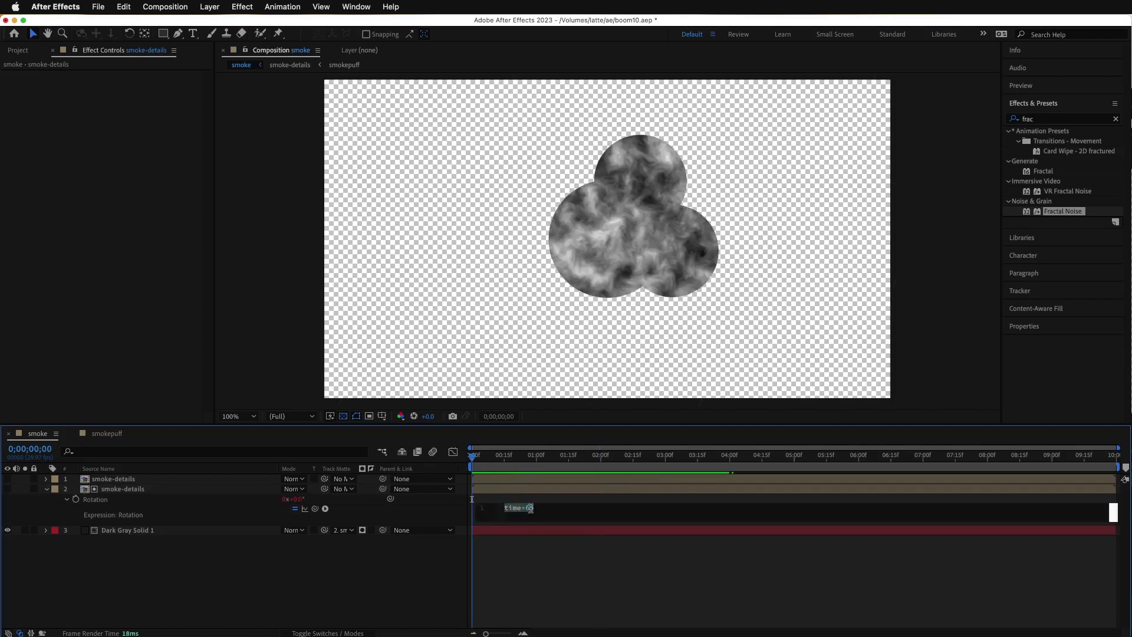
{"action": "left_click", "coordinate": [538, 509]}
{"action": "left_click", "coordinate": [558, 584]}
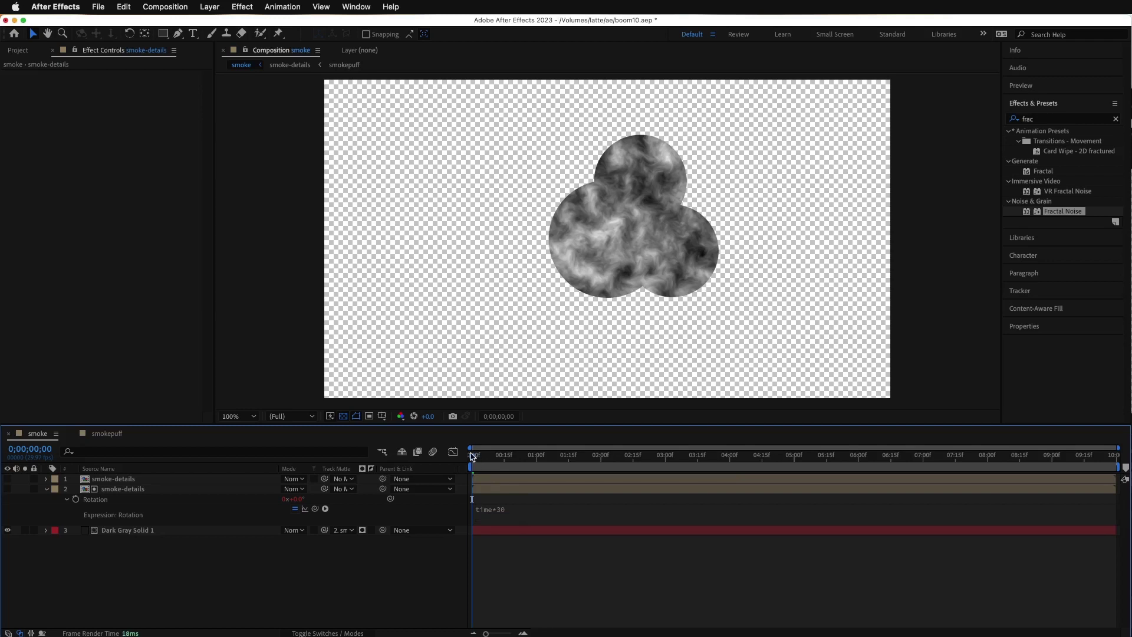
{"action": "key", "text": "space"}
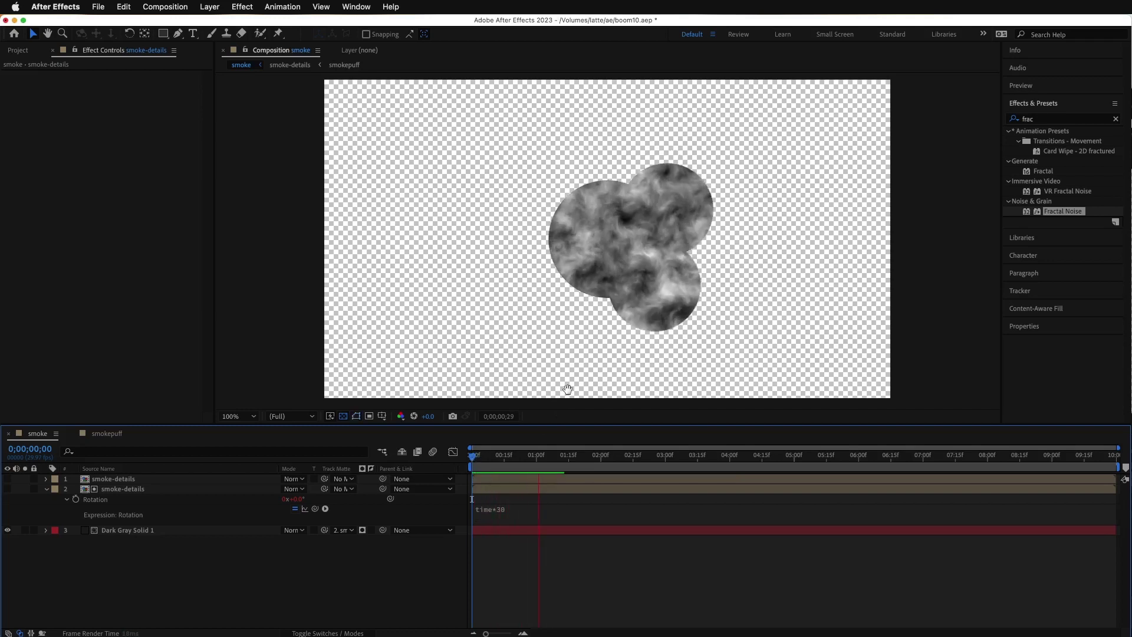
{"action": "key", "text": "space"}
{"action": "left_click_drag", "start_coordinate": [548, 450], "coordinate": [441, 459]}
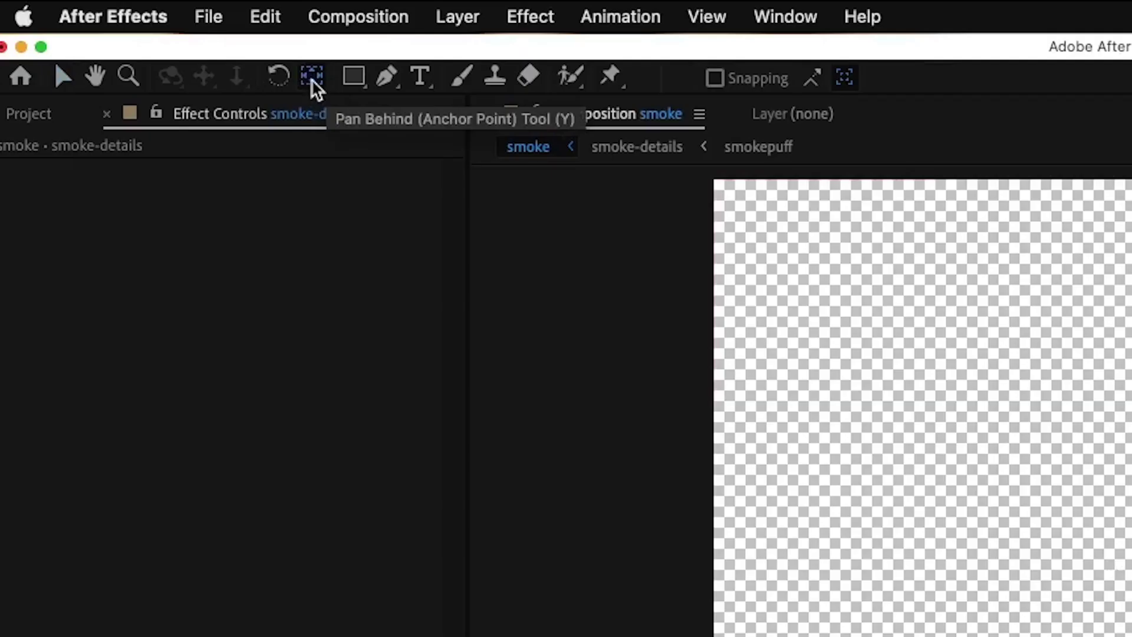
Move the lower smoke-details layer's anchor point down to the bottom of the largest puff with the Pan Behind tool and preview the rotation
{"action": "left_click", "coordinate": [312, 76]}
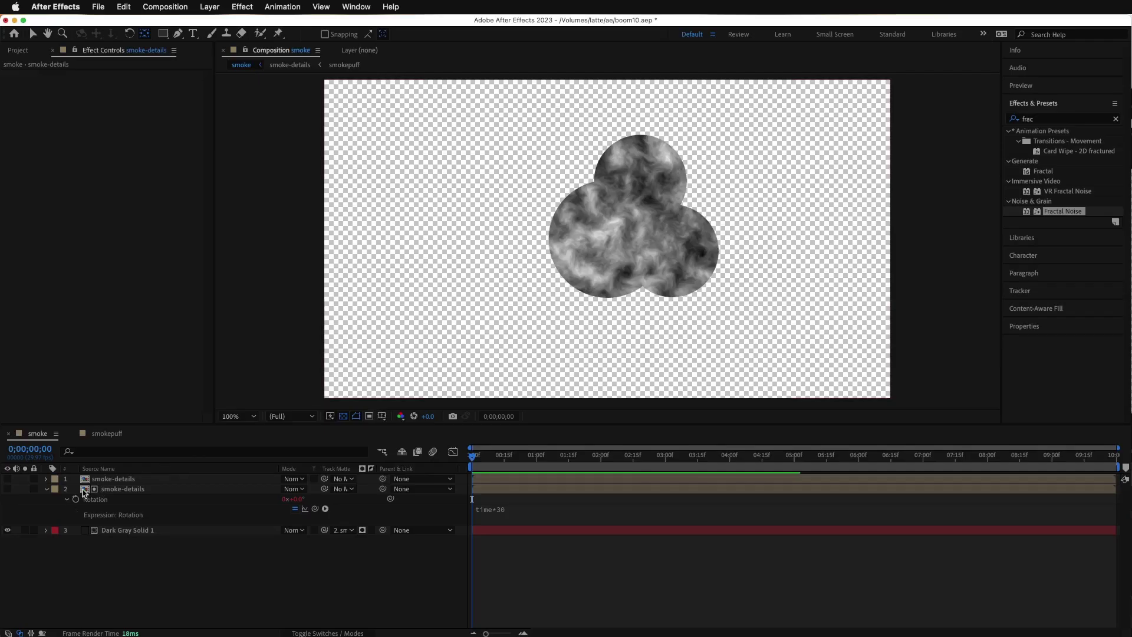
{"action": "left_click", "coordinate": [101, 489]}
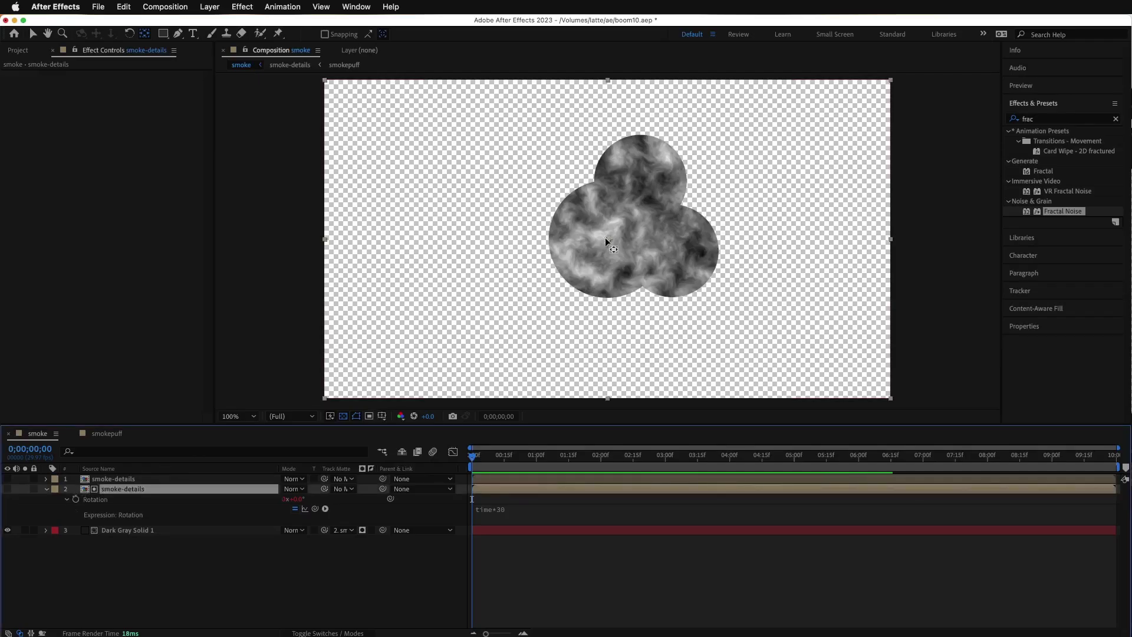
{"action": "left_click_drag", "start_coordinate": [605, 237], "coordinate": [611, 290]}
{"action": "left_click", "coordinate": [472, 463]}
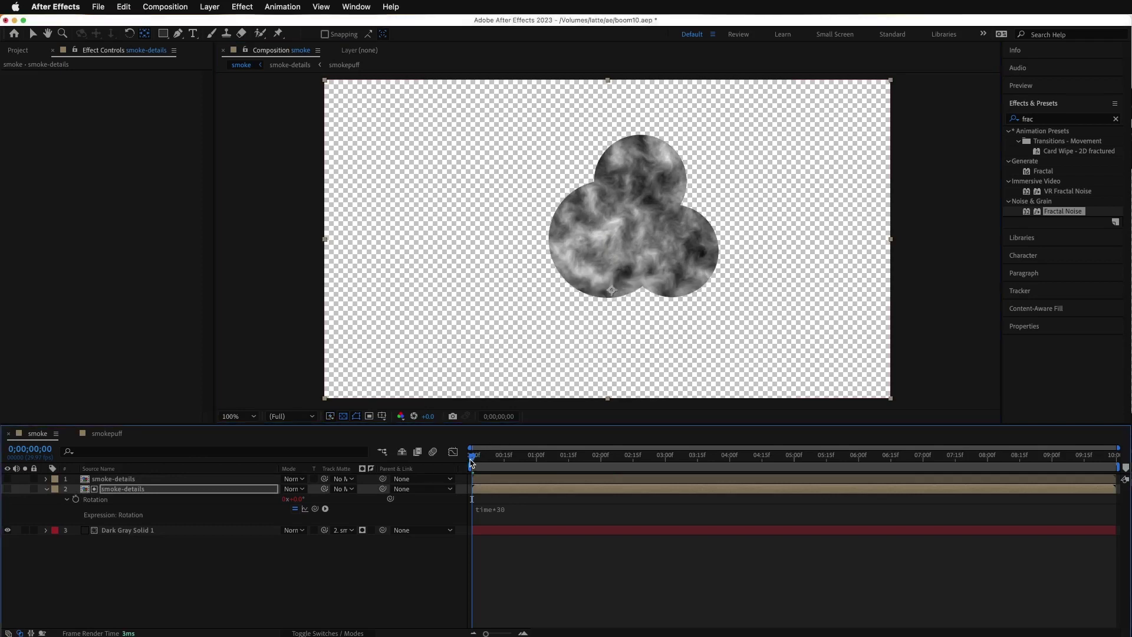
{"action": "key", "text": "space"}
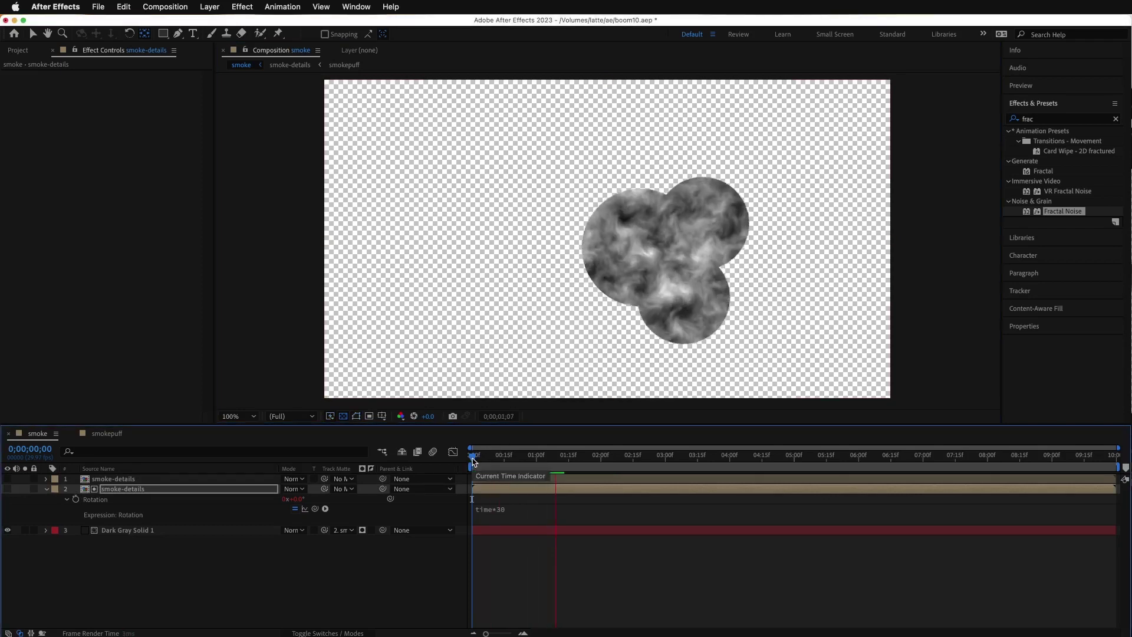
{"action": "left_click", "coordinate": [614, 218]}
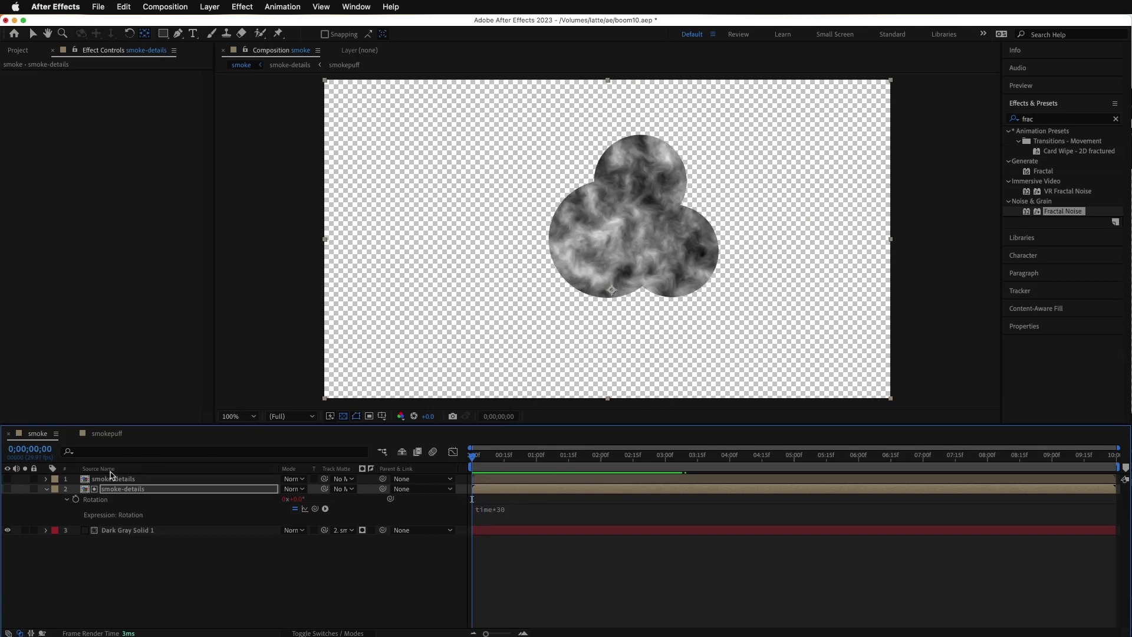
Make the upper smoke-details layer visible and set its opacity to 61% so the noise shows through
{"action": "left_click", "coordinate": [46, 491]}
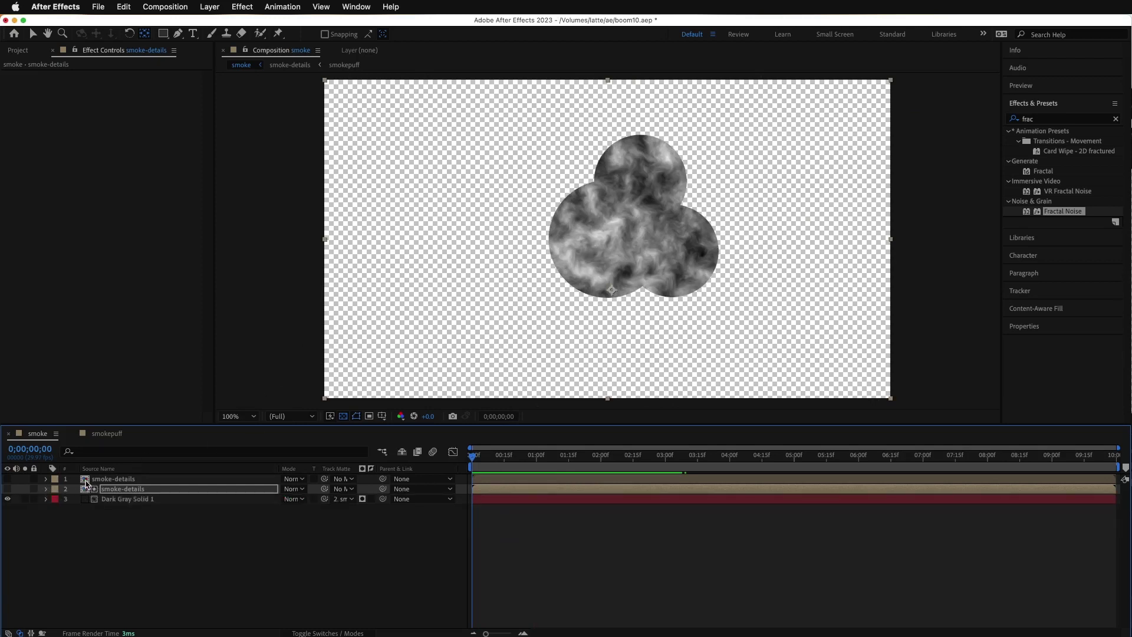
{"action": "left_click", "coordinate": [85, 480]}
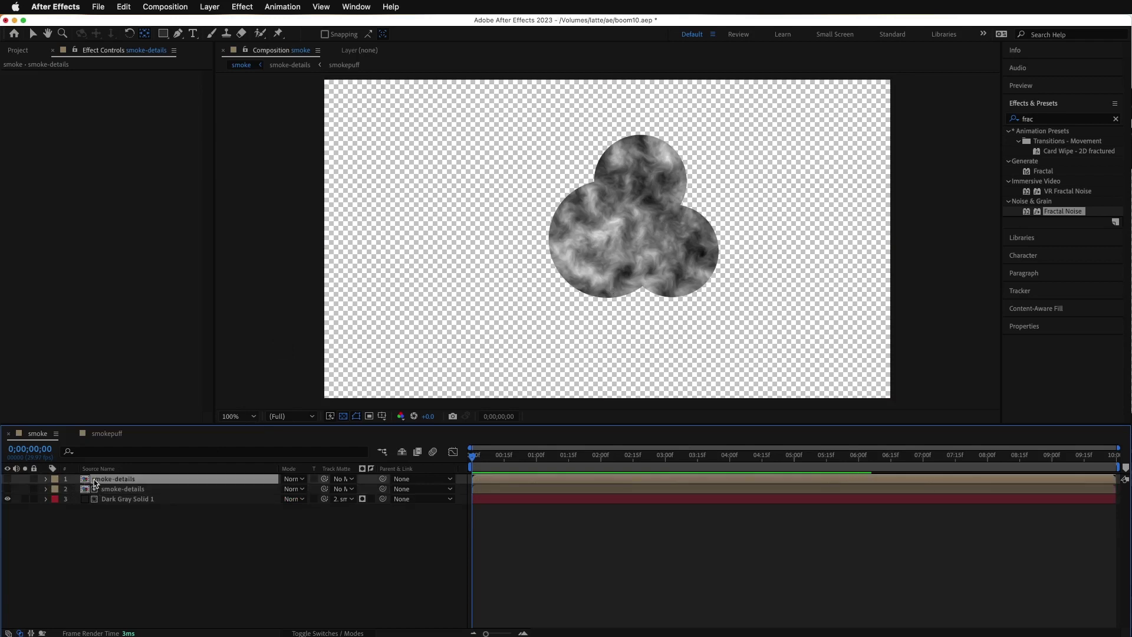
{"action": "left_click", "coordinate": [7, 478]}
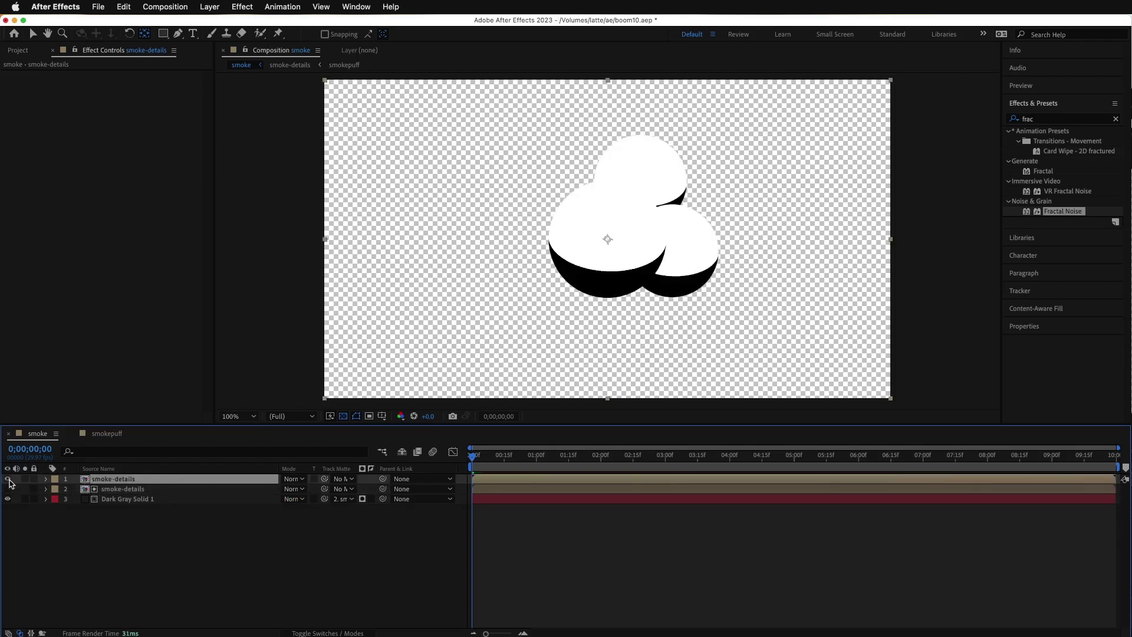
{"action": "key", "text": "t"}
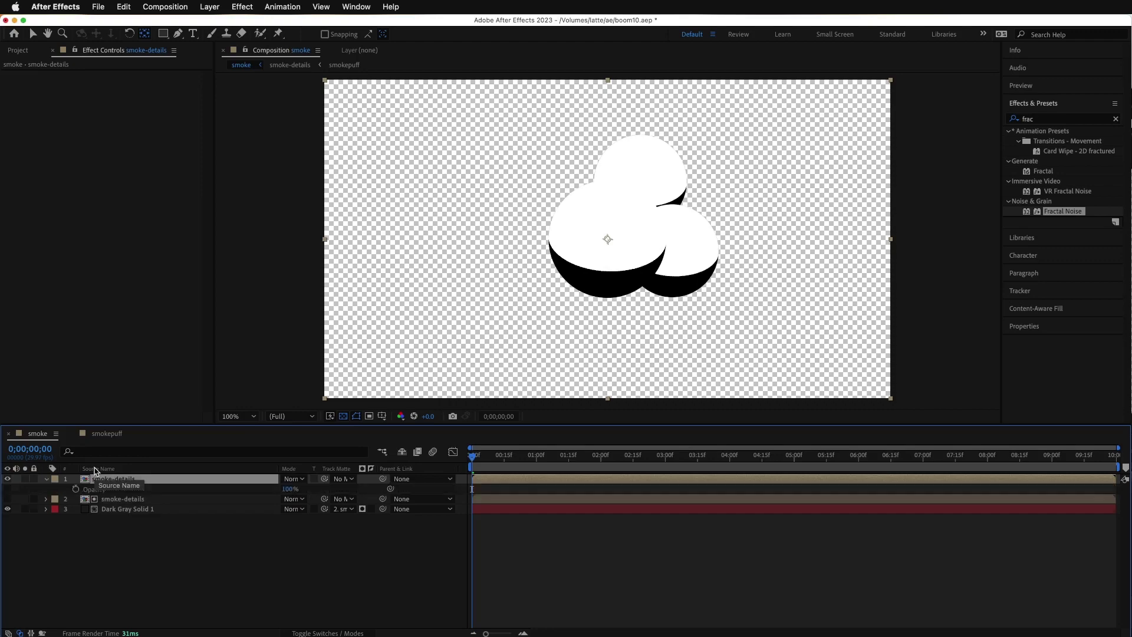
{"action": "left_click", "coordinate": [46, 478]}
{"action": "left_click", "coordinate": [46, 478]}
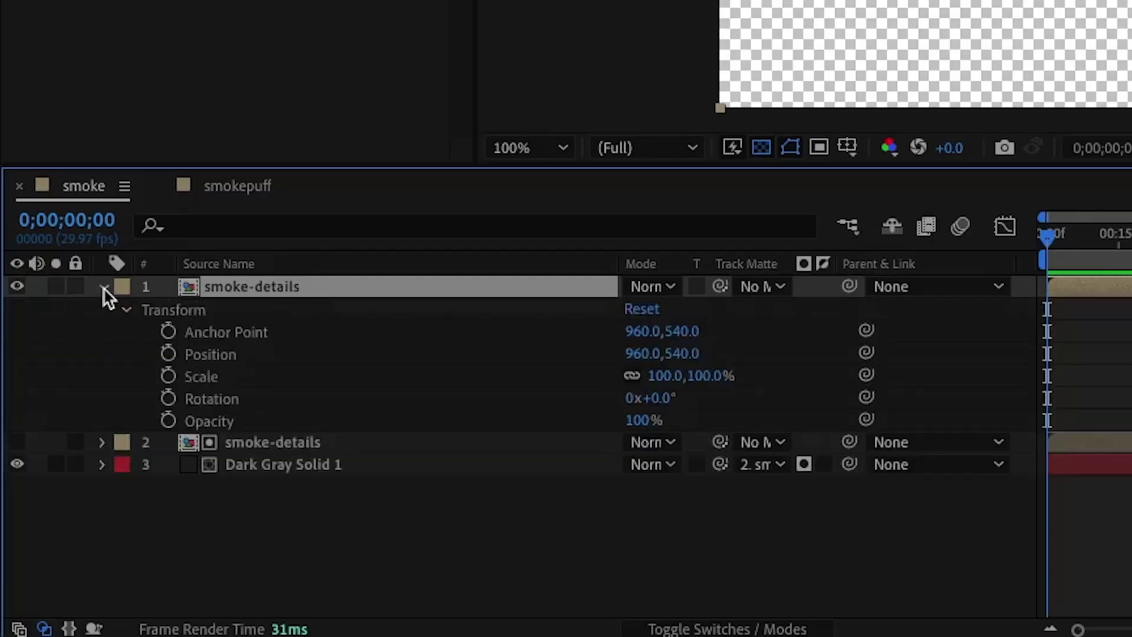
{"action": "left_click", "coordinate": [103, 287]}
{"action": "key", "text": "t"}
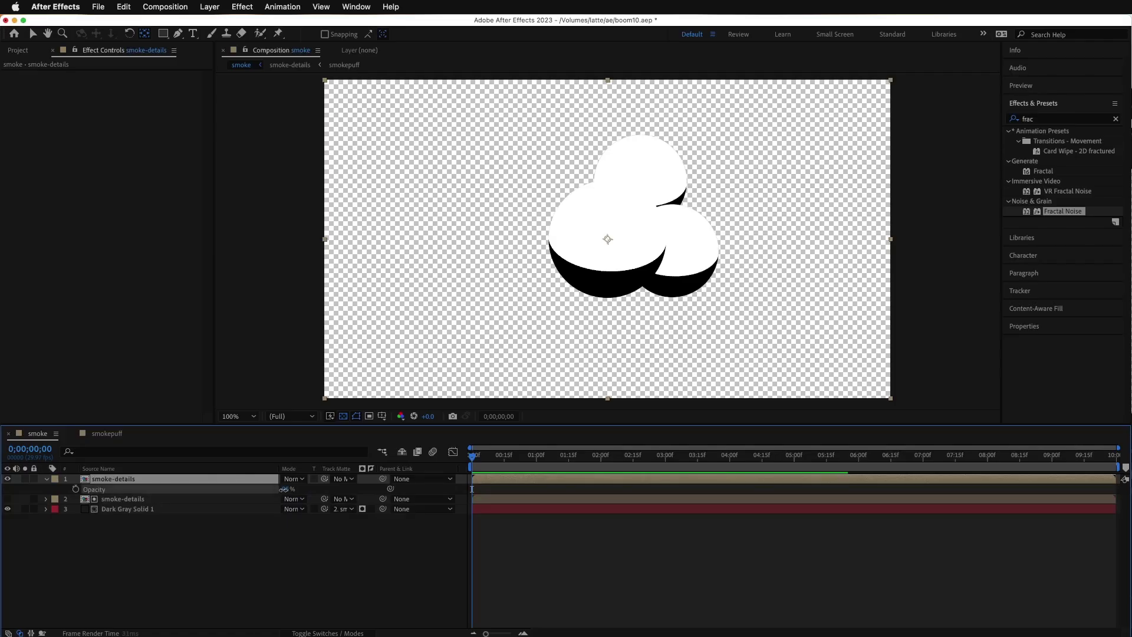
{"action": "left_click_drag", "start_coordinate": [644, 309], "coordinate": [599, 291]}
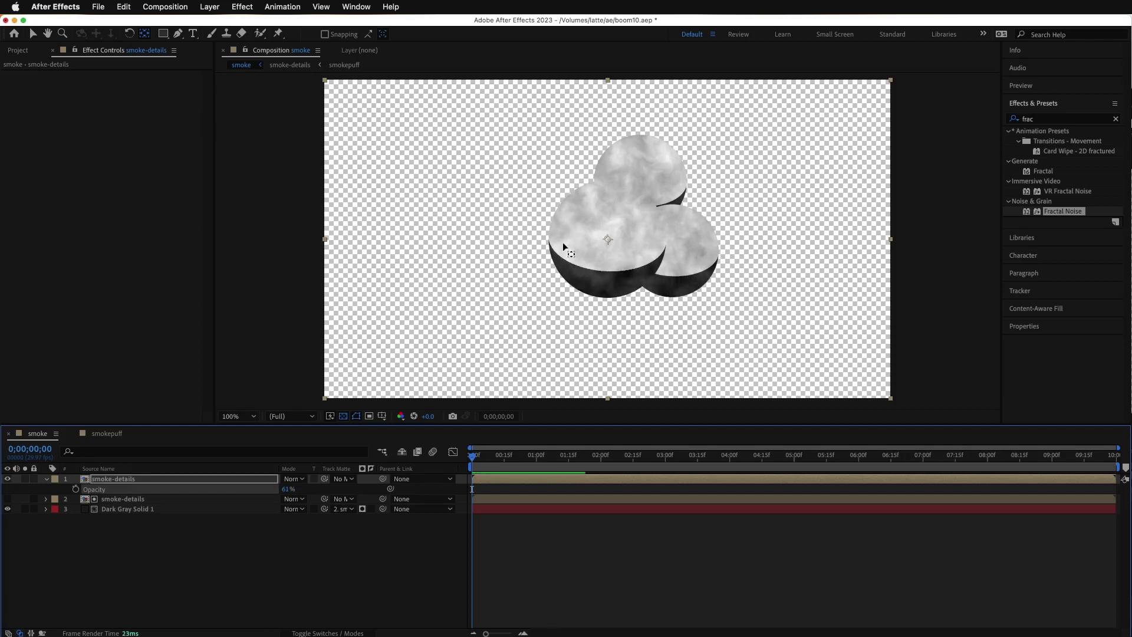
Return to the Selection tool, move to the first frame and collapse the upper smoke-details layer's properties
{"action": "left_click", "coordinate": [32, 34]}
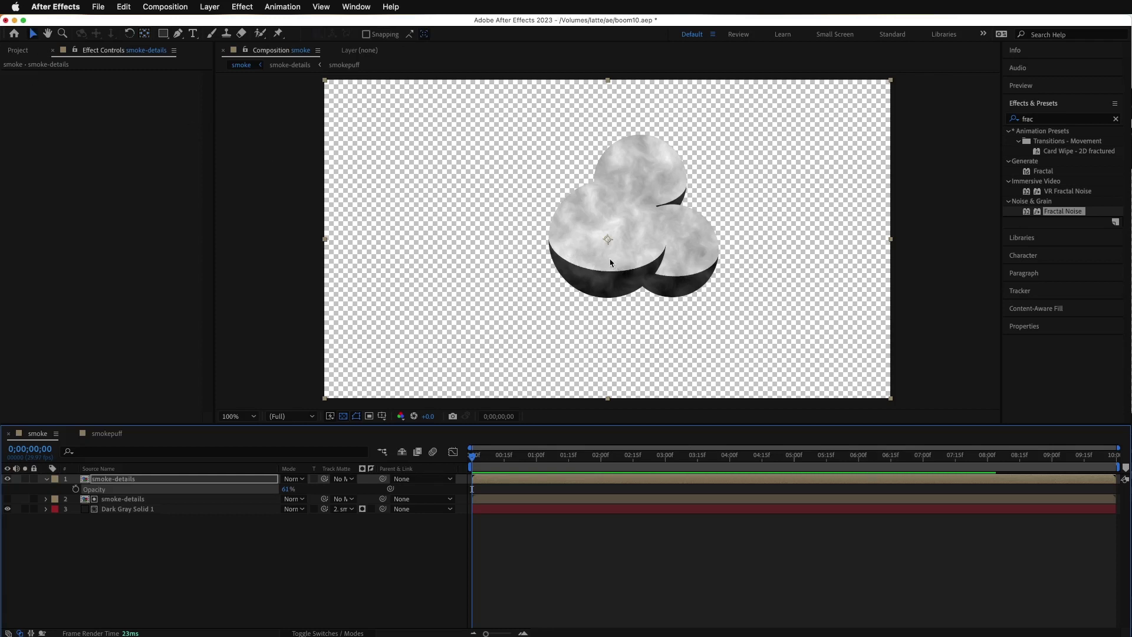
{"action": "left_click_drag", "start_coordinate": [495, 471], "coordinate": [431, 459]}
{"action": "left_click", "coordinate": [47, 479]}
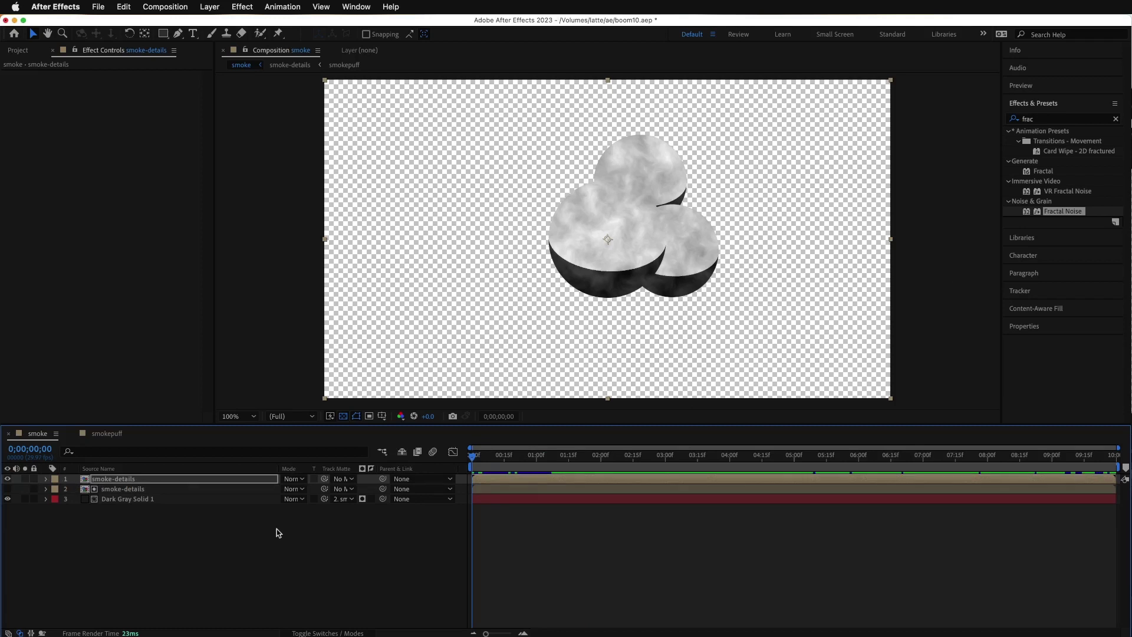
Link the upper smoke-details layer's Rotation to the lower smoke-details layer's Rotation with the property pick whip
{"action": "left_click", "coordinate": [85, 481]}
{"action": "key", "text": "r"}
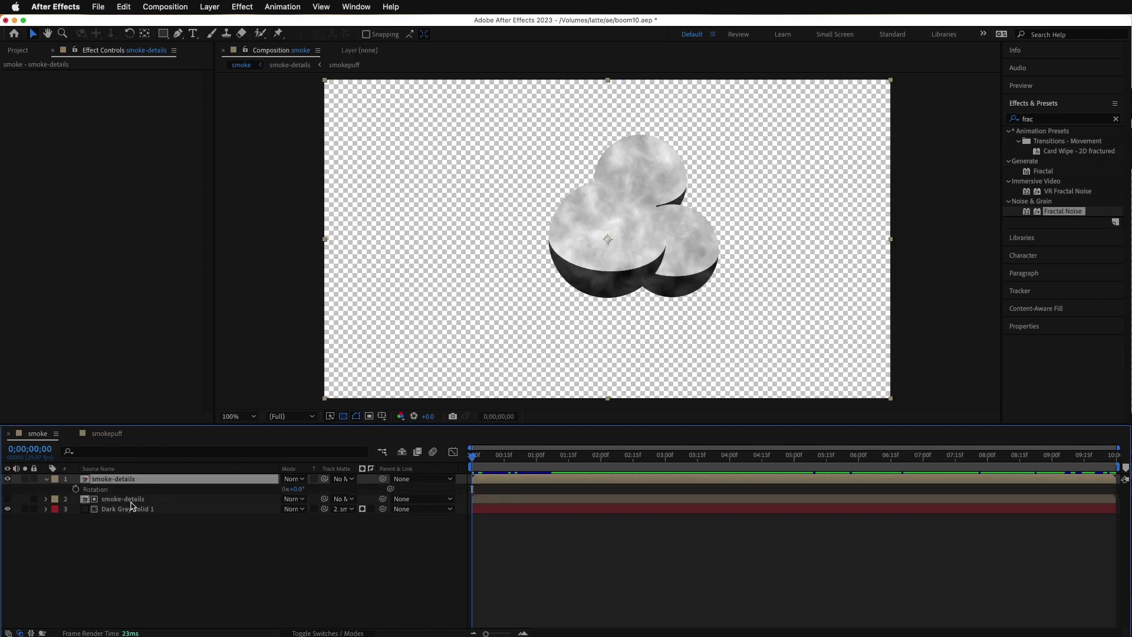
{"action": "left_click", "coordinate": [86, 500]}
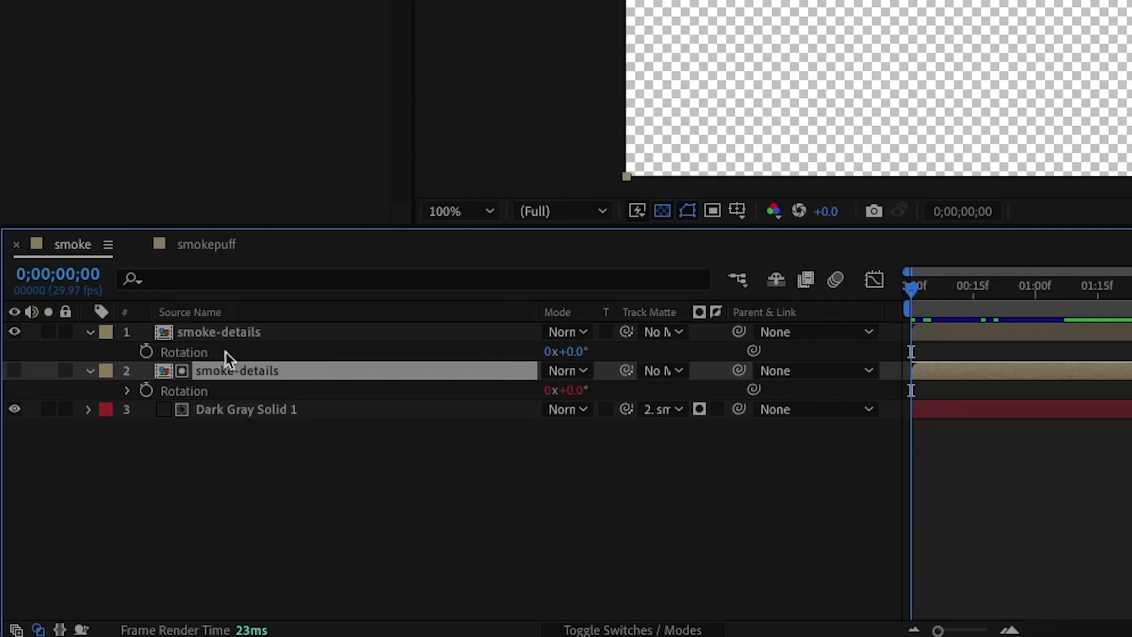
{"action": "left_click_drag", "start_coordinate": [755, 354], "coordinate": [744, 357]}
{"action": "left_click_drag", "start_coordinate": [674, 358], "coordinate": [166, 391]}
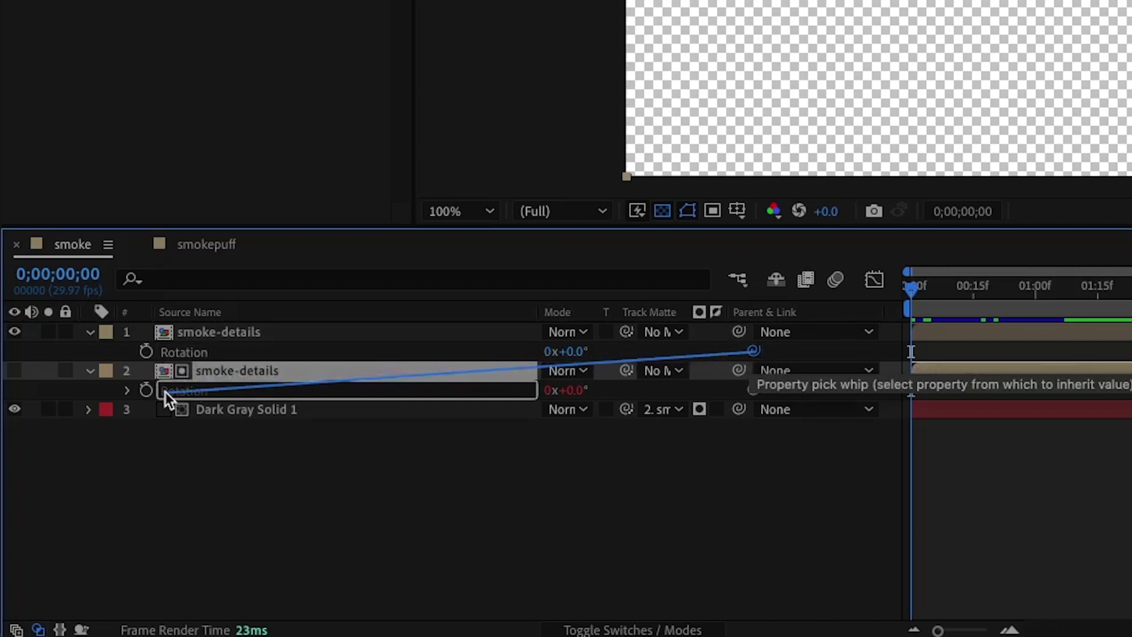
{"action": "mouse_move", "coordinate": [165, 392]}
{"action": "left_mouse_down"}
{"action": "mouse_move", "coordinate": [32, 373]}
{"action": "mouse_move", "coordinate": [170, 390]}
{"action": "left_mouse_up"}
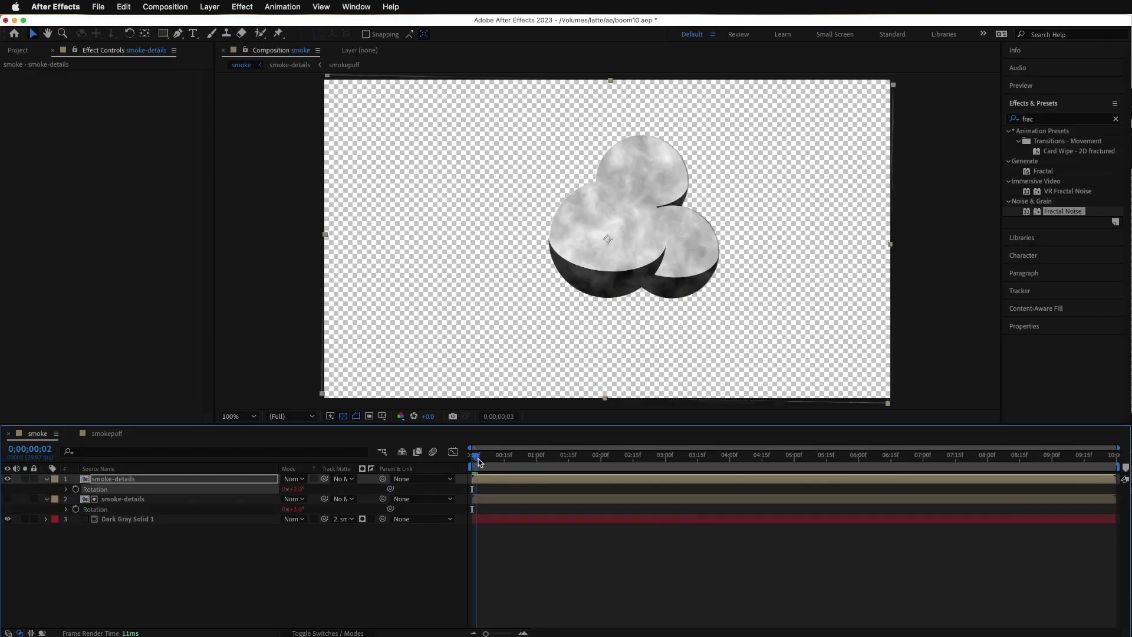
Scrub and preview the linked rotation of both smoke-details layers, and return to the first frame
{"action": "left_click_drag", "start_coordinate": [914, 291], "coordinate": [1103, 327]}
{"action": "key", "text": "space"}
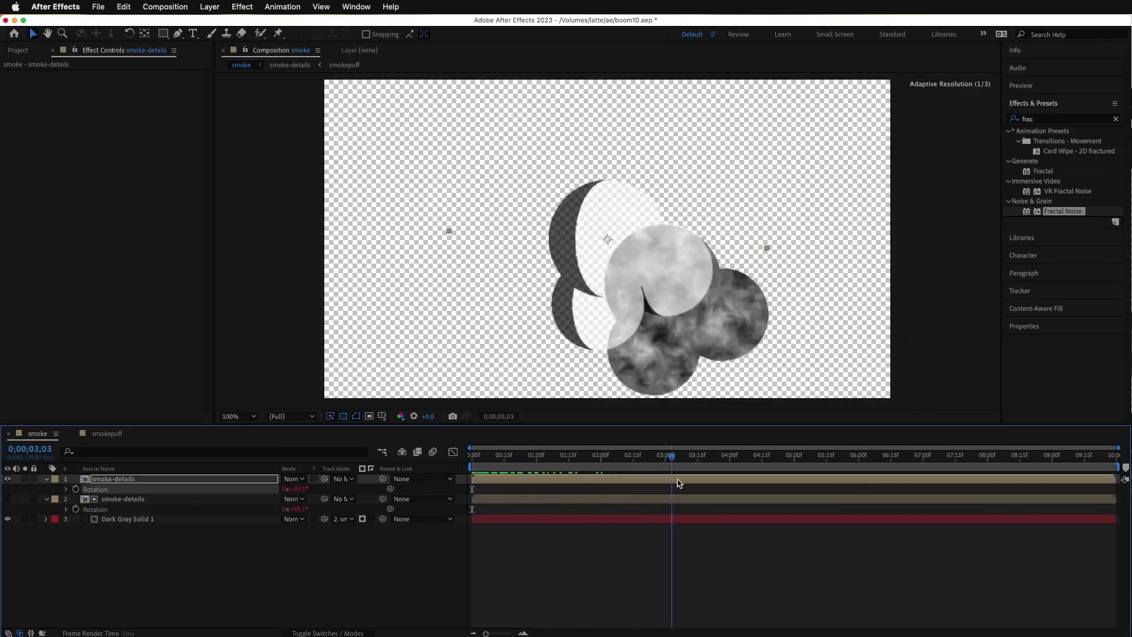
{"action": "key", "text": "space"}
{"action": "left_click_drag", "start_coordinate": [543, 477], "coordinate": [147, 484]}
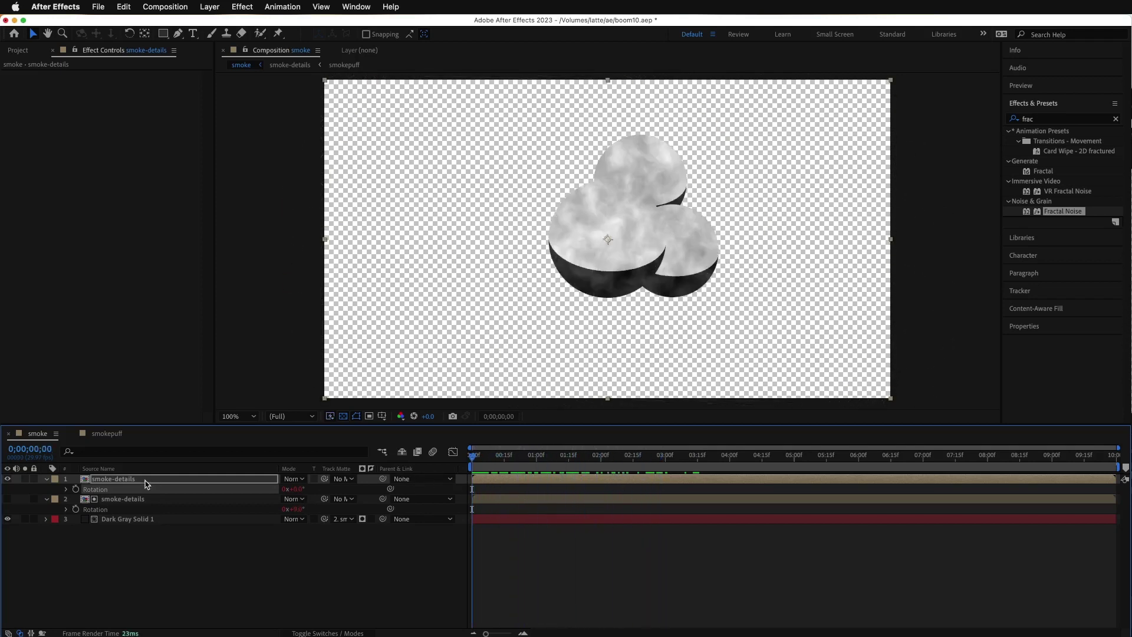
Move the upper smoke-details layer's anchor point down into the largest puff's dark base with the Pan Behind tool and check the rotation
{"action": "left_click", "coordinate": [85, 482]}
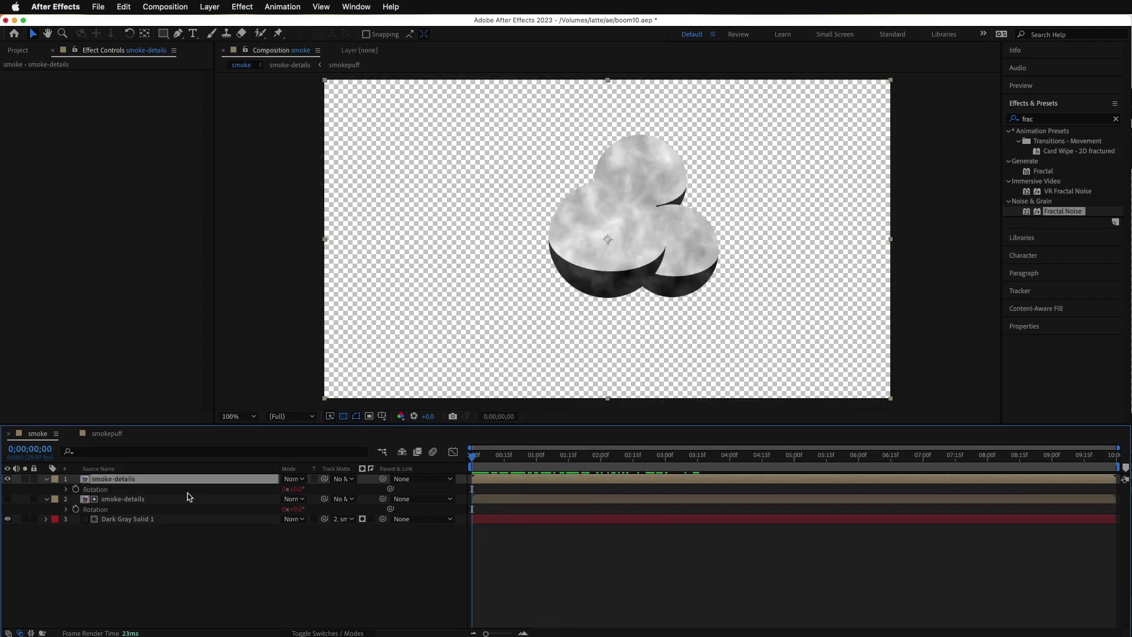
{"action": "left_click", "coordinate": [148, 33]}
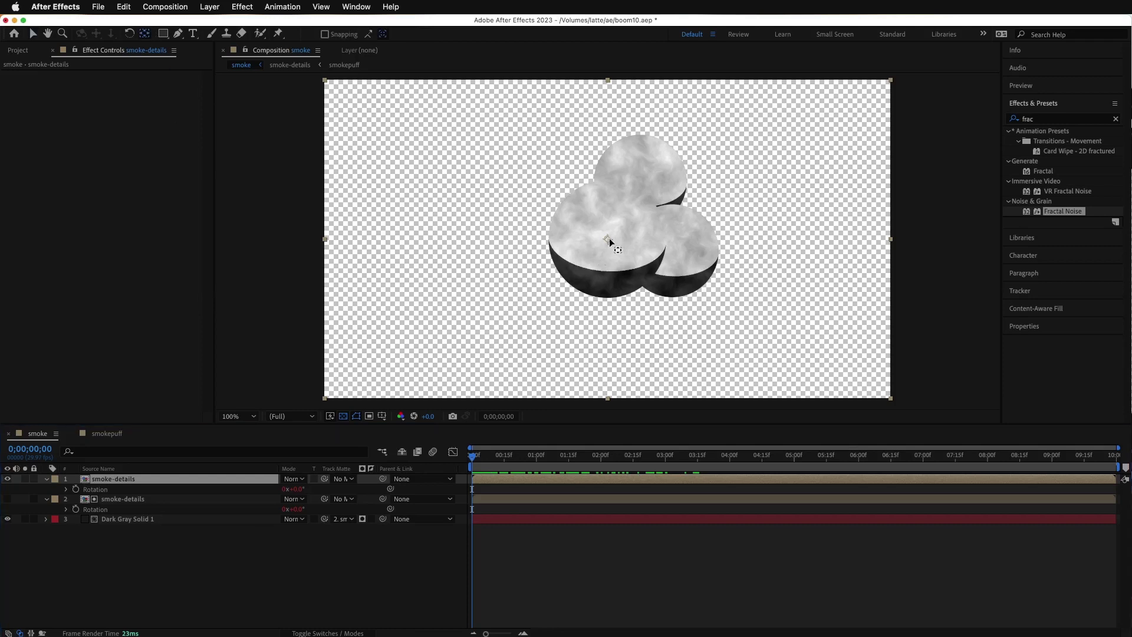
{"action": "left_click_drag", "start_coordinate": [610, 241], "coordinate": [613, 275]}
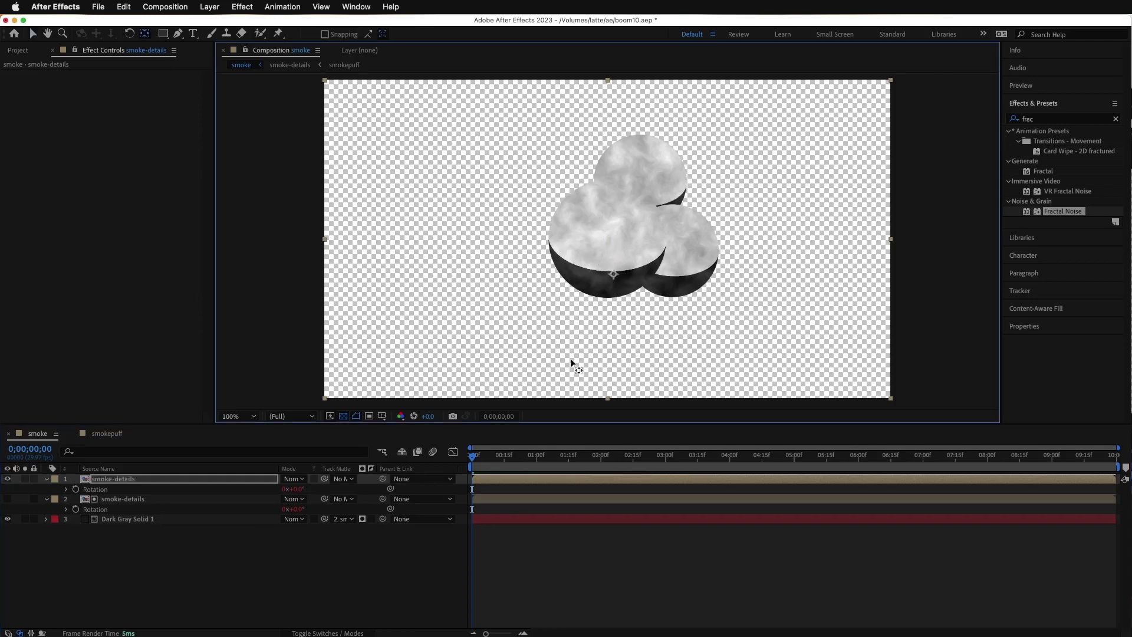
{"action": "left_click_drag", "start_coordinate": [474, 459], "coordinate": [417, 457]}
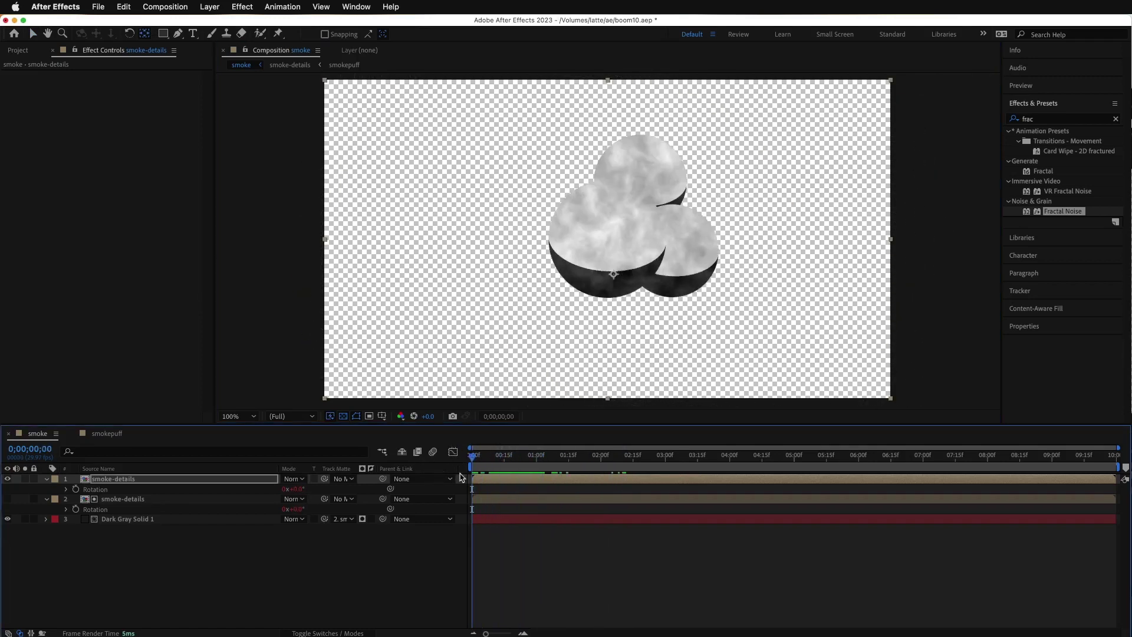
{"action": "left_click", "coordinate": [48, 479]}
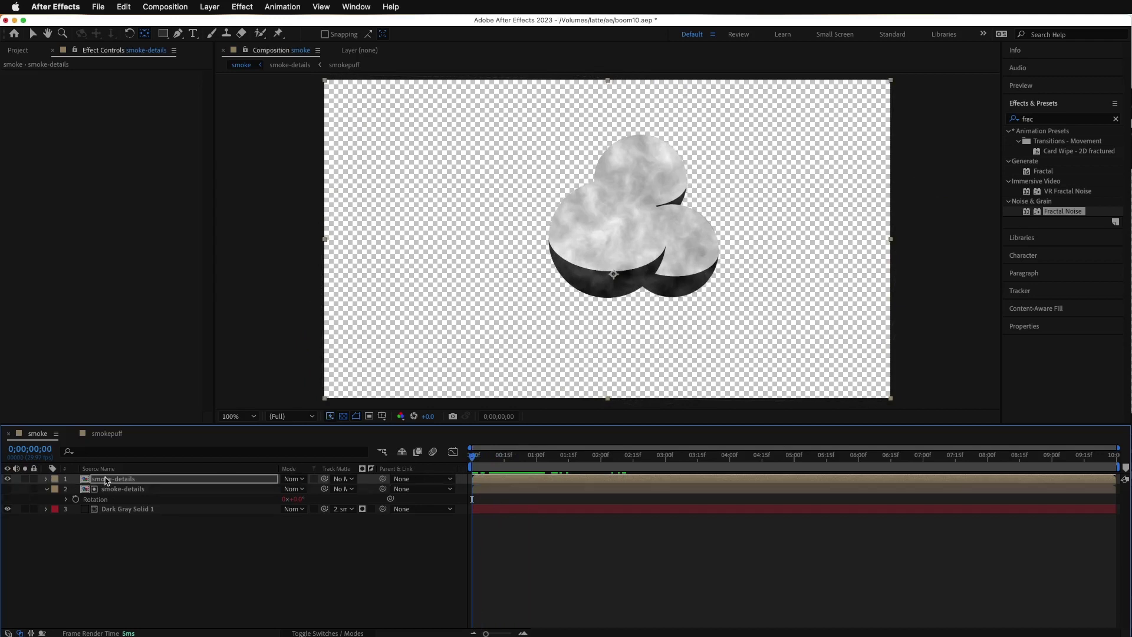
Apply the Turbulent Displace effect to the lower smoke-details layer and preview the distorted edges
{"action": "left_click", "coordinate": [101, 491]}
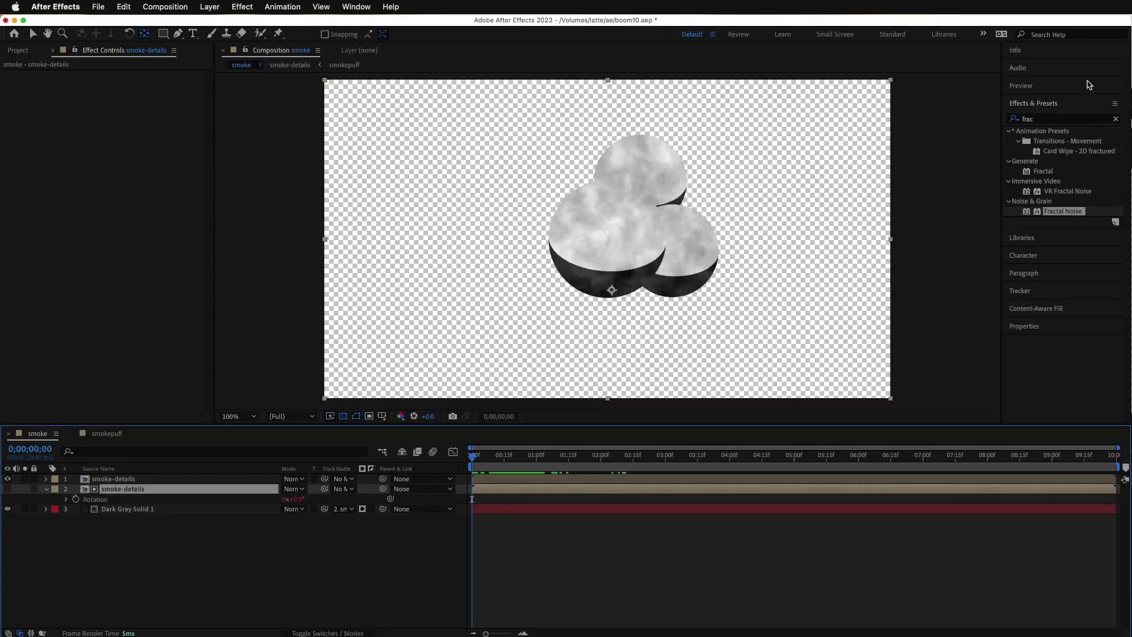
{"action": "left_click", "coordinate": [1039, 119]}
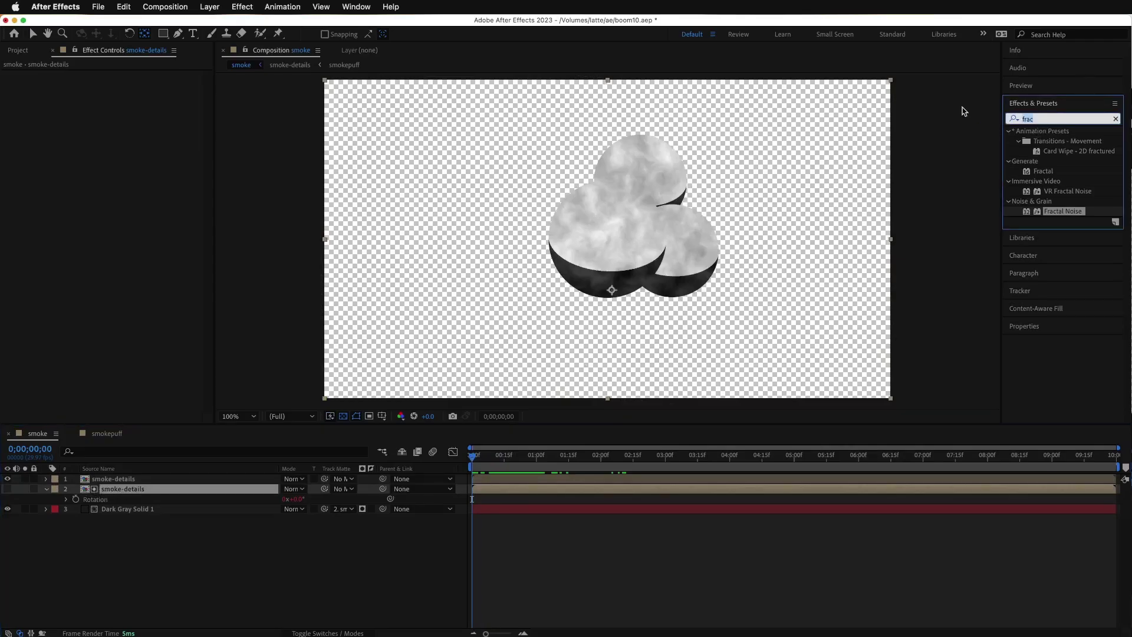
{"action": "type", "text": "tur"}
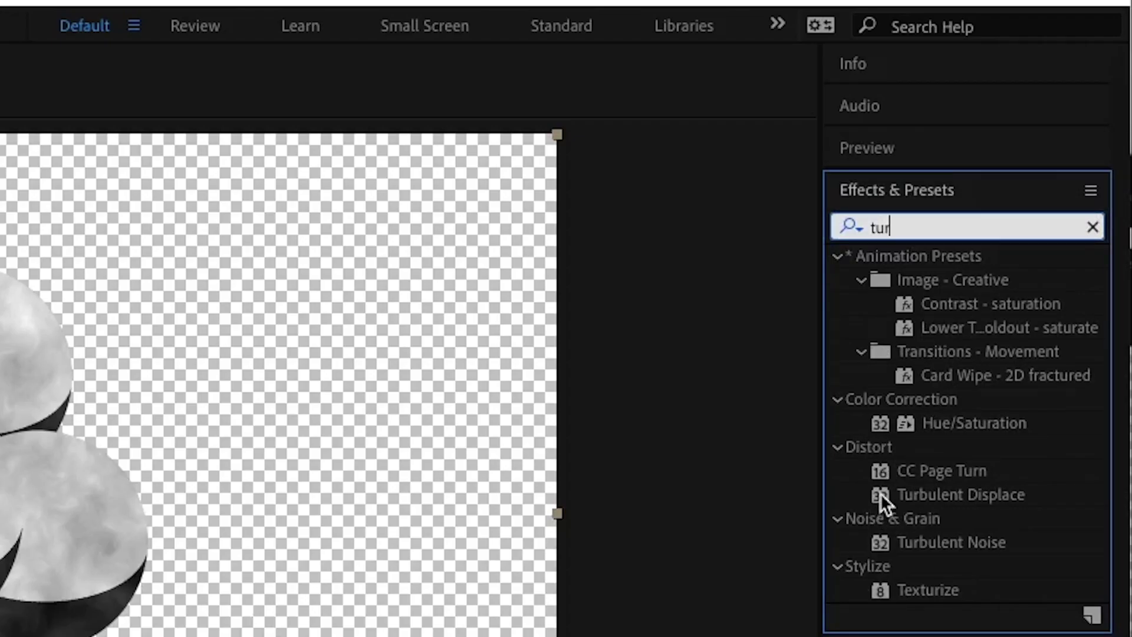
{"action": "left_click_drag", "start_coordinate": [880, 493], "coordinate": [154, 493]}
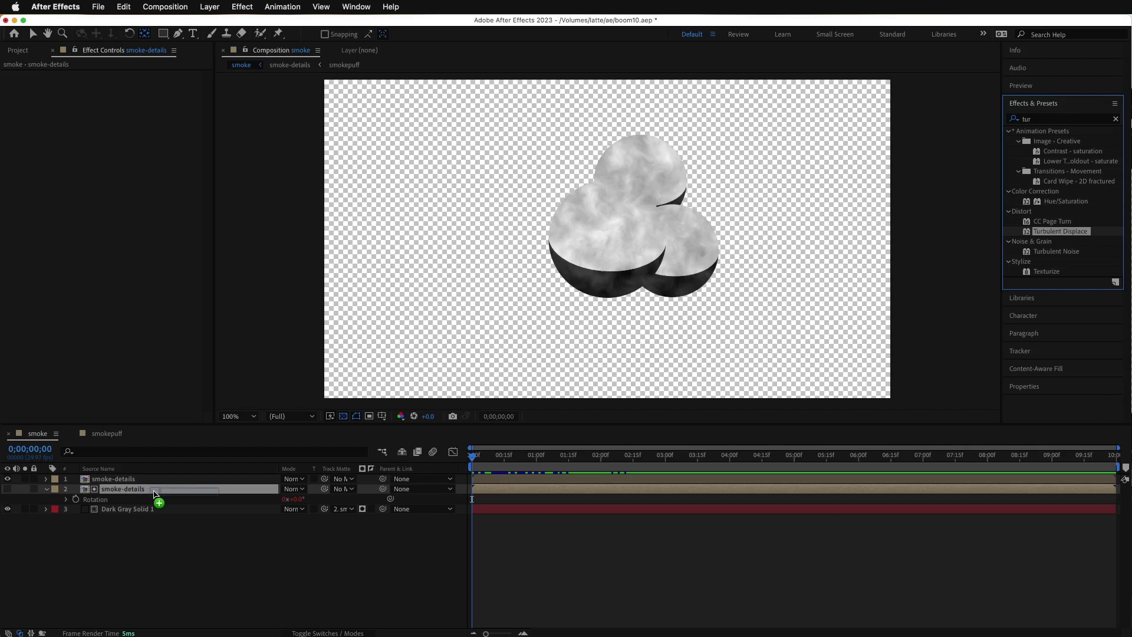
{"action": "left_click_drag", "start_coordinate": [155, 493], "coordinate": [155, 493]}
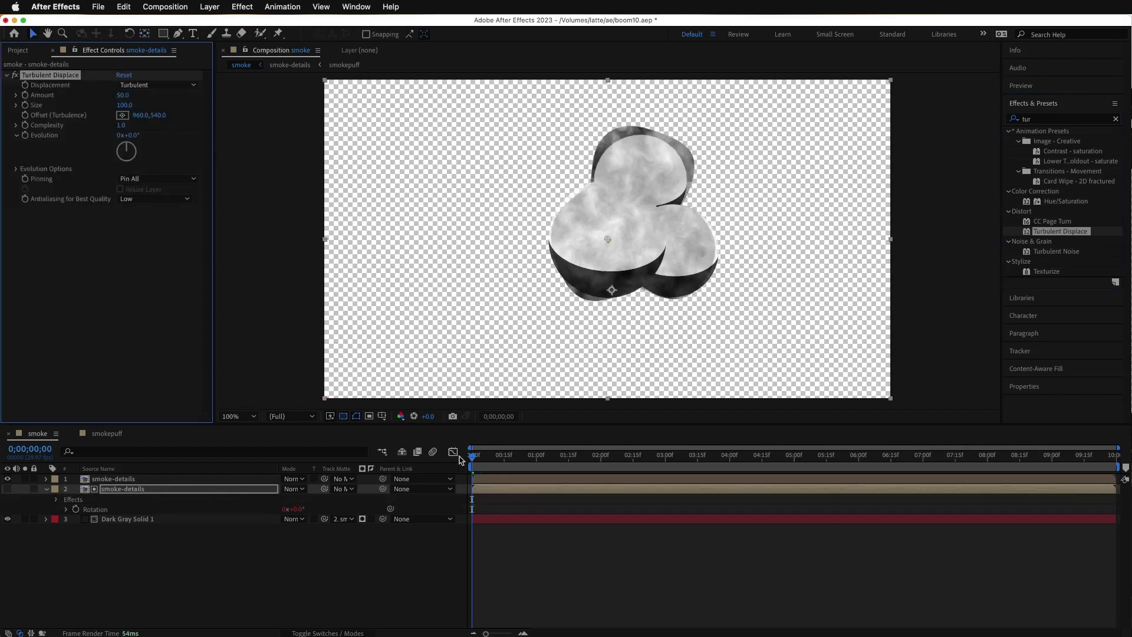
{"action": "left_click_drag", "start_coordinate": [476, 459], "coordinate": [512, 470]}
{"action": "key", "text": "space"}
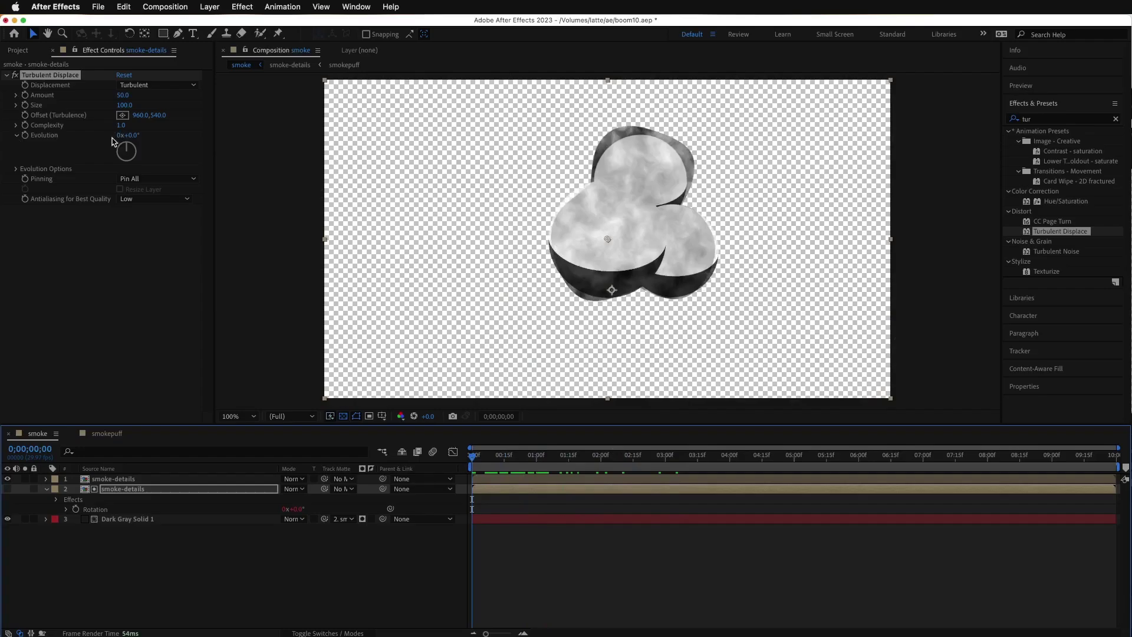
Animate Turbulent Displace's Evolution with the expression time*200, preview it and return to the first frame
{"action": "left_click_drag", "start_coordinate": [347, 354], "coordinate": [314, 409]}
{"action": "left_click_drag", "start_coordinate": [115, 166], "coordinate": [34, 146]}
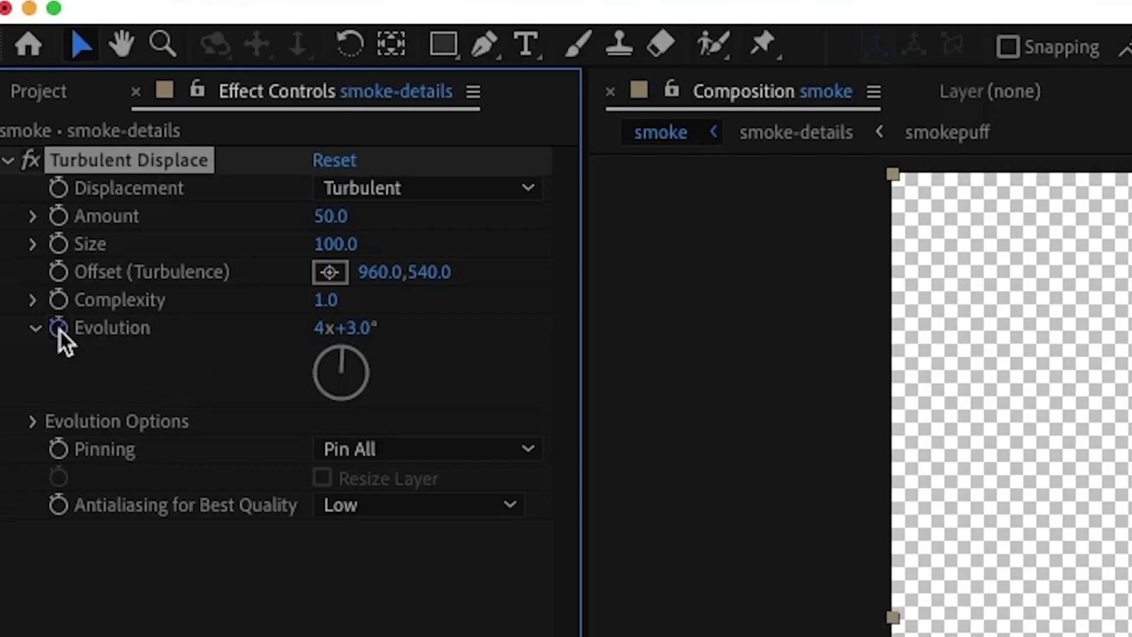
{"action": "left_click", "coordinate": [25, 136], "text": "alt"}
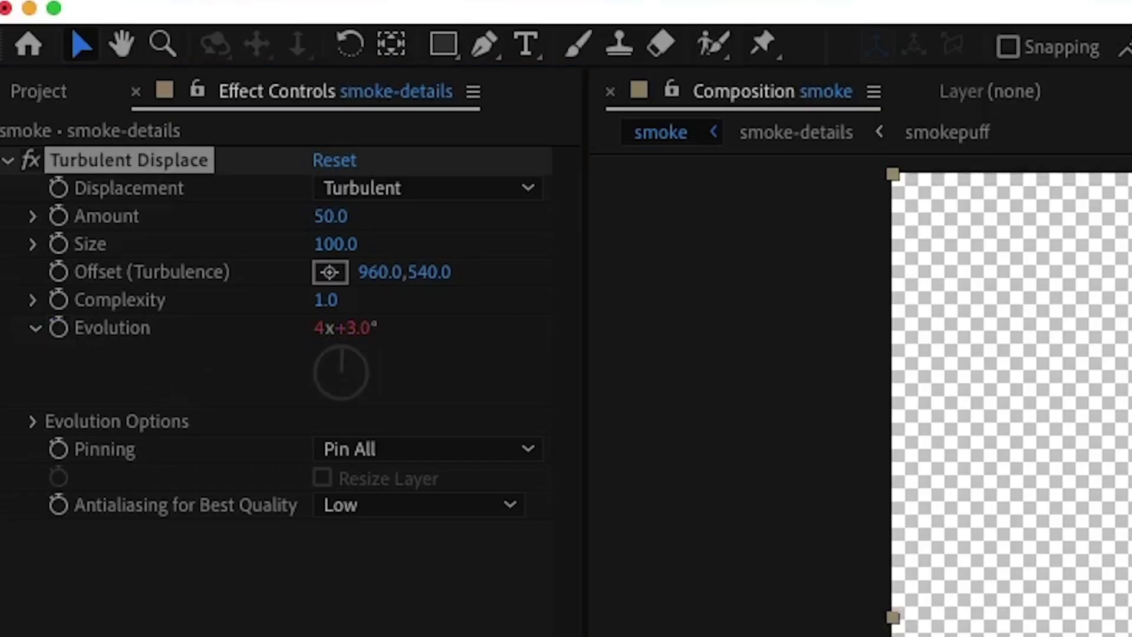
{"action": "type", "text": "time*"}
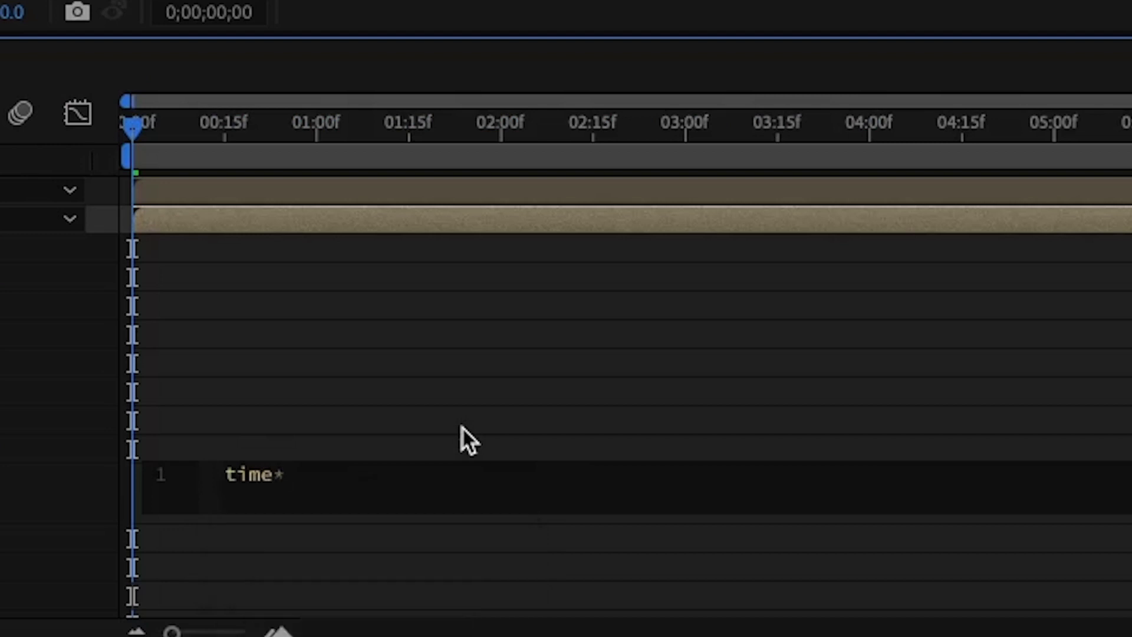
{"action": "type", "text": "200"}
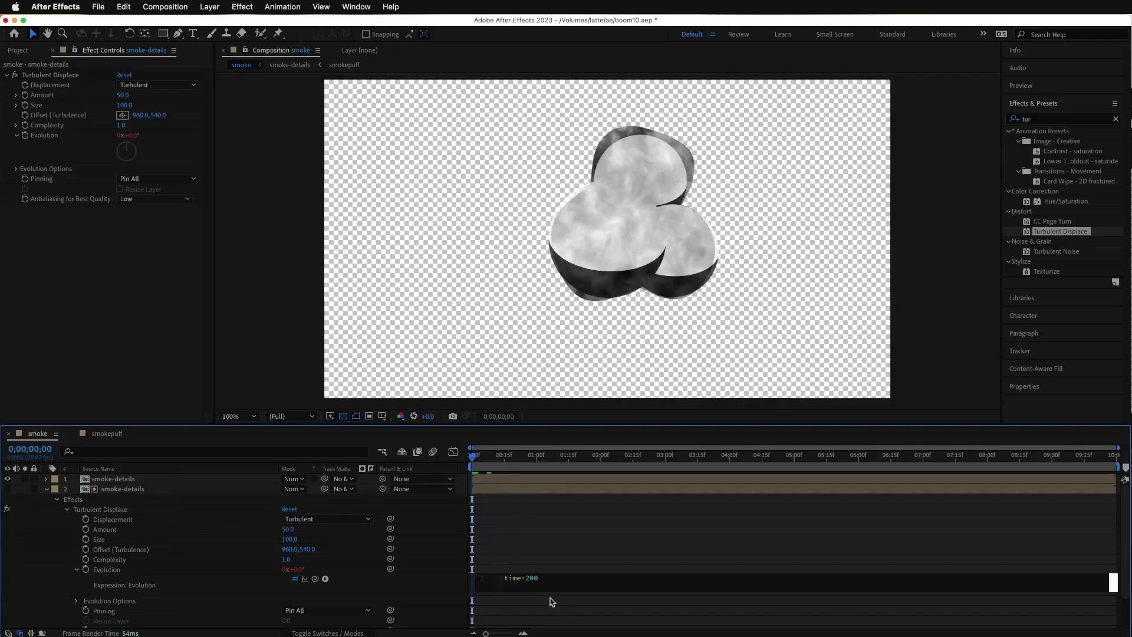
{"action": "left_click", "coordinate": [517, 571]}
{"action": "key", "text": "space"}
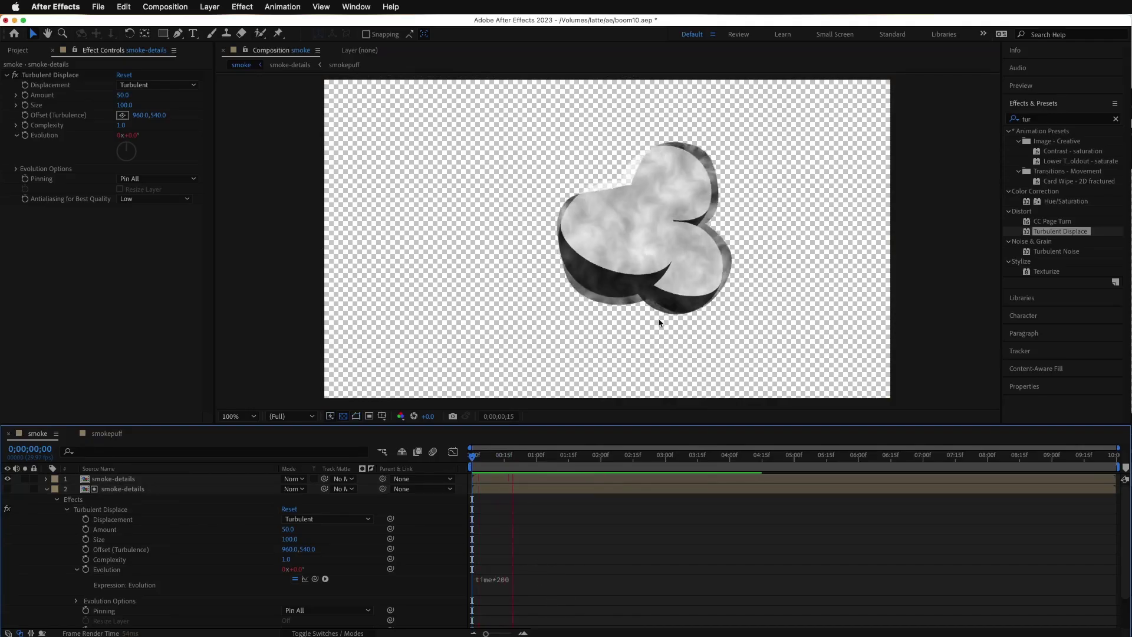
{"action": "key", "text": "space"}
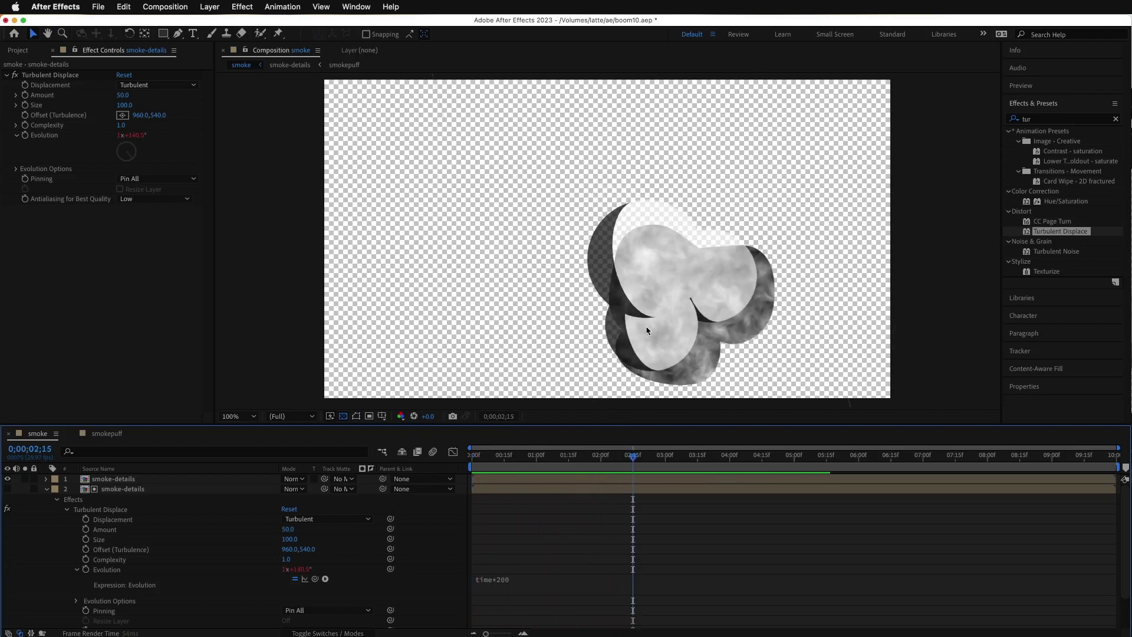
{"action": "left_click_drag", "start_coordinate": [640, 458], "coordinate": [472, 458]}
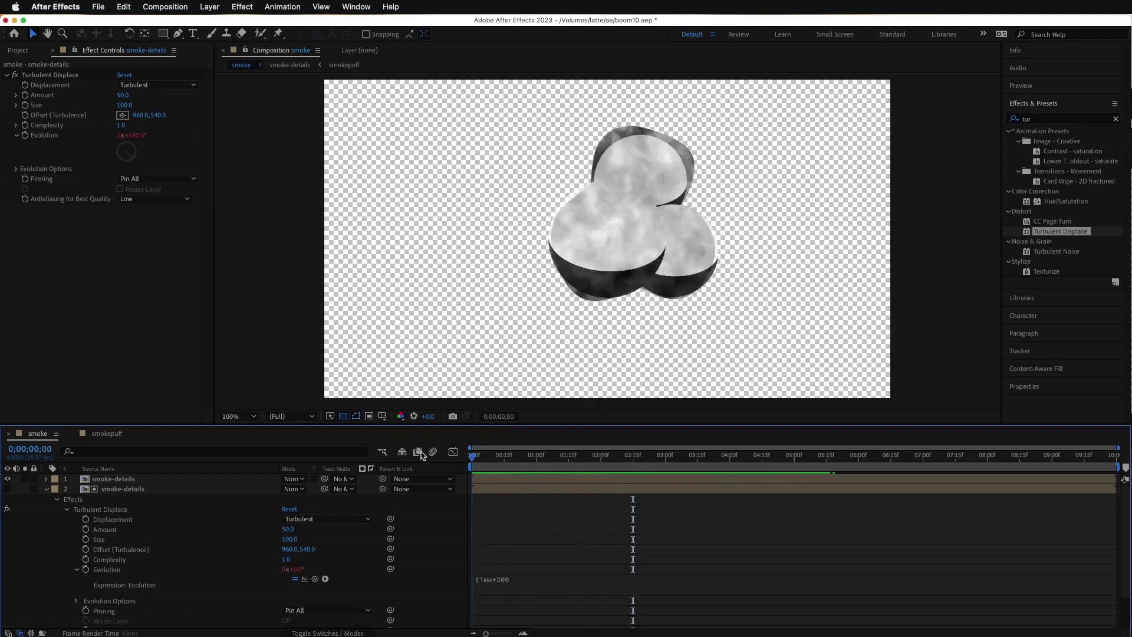
Turn off the transparency grid and preview the smoke animation against black
{"action": "left_click", "coordinate": [369, 416]}
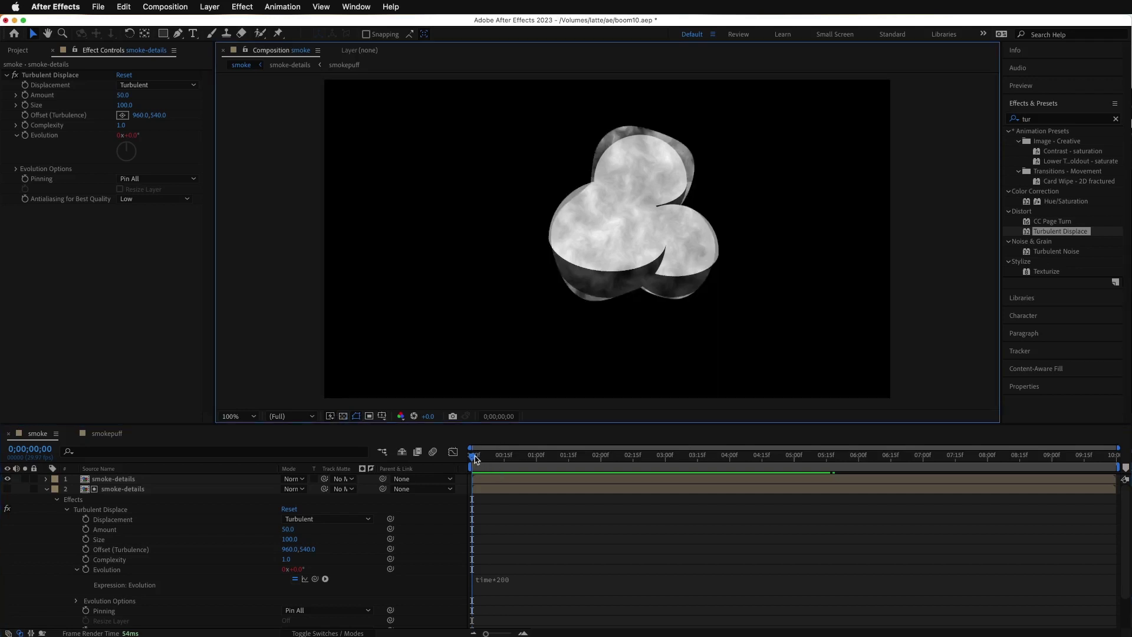
{"action": "left_click", "coordinate": [498, 471]}
{"action": "key", "text": "space"}
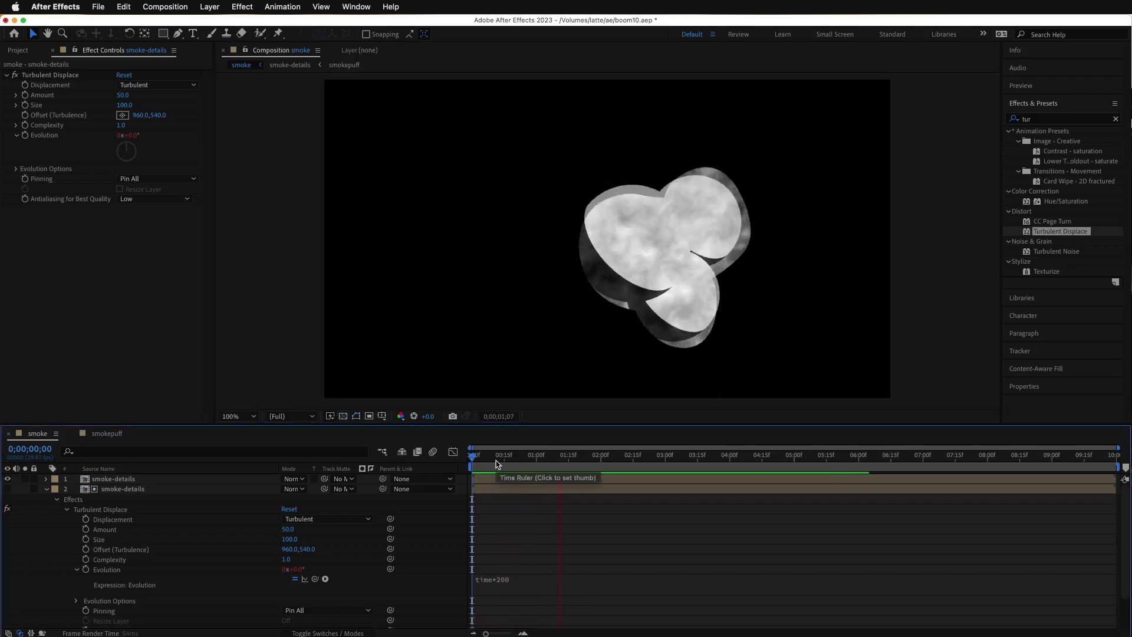
{"action": "key", "text": "space"}
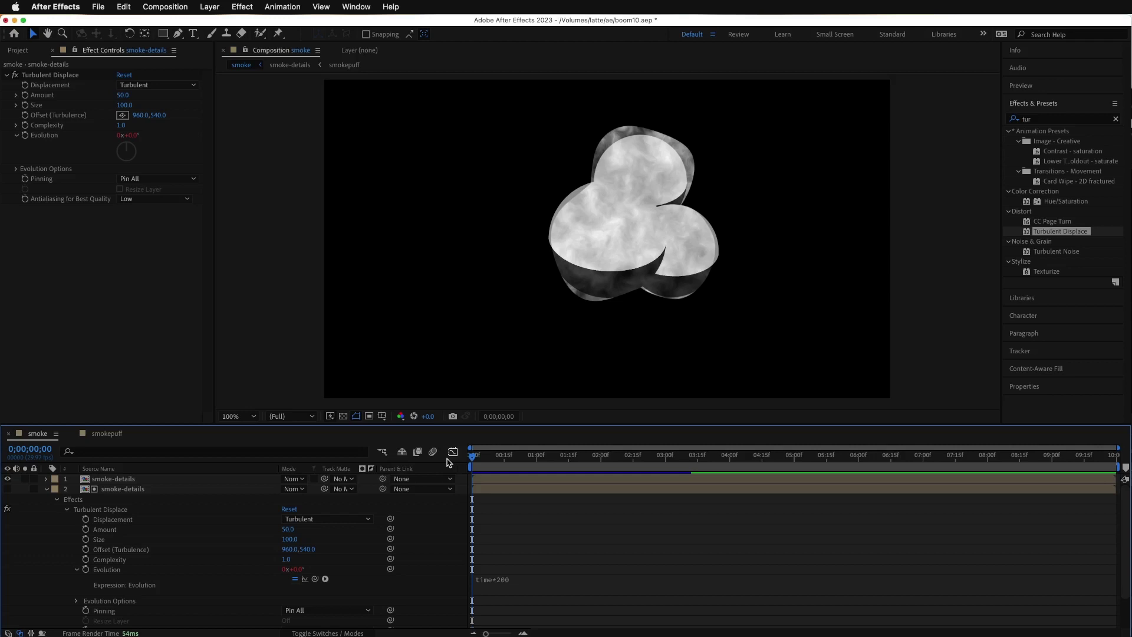
Pre-compose both smoke-details layers and the Dark Gray Solid 1 layer into a new composition named explosion
{"action": "left_click", "coordinate": [47, 490]}
{"action": "left_click", "coordinate": [98, 482]}
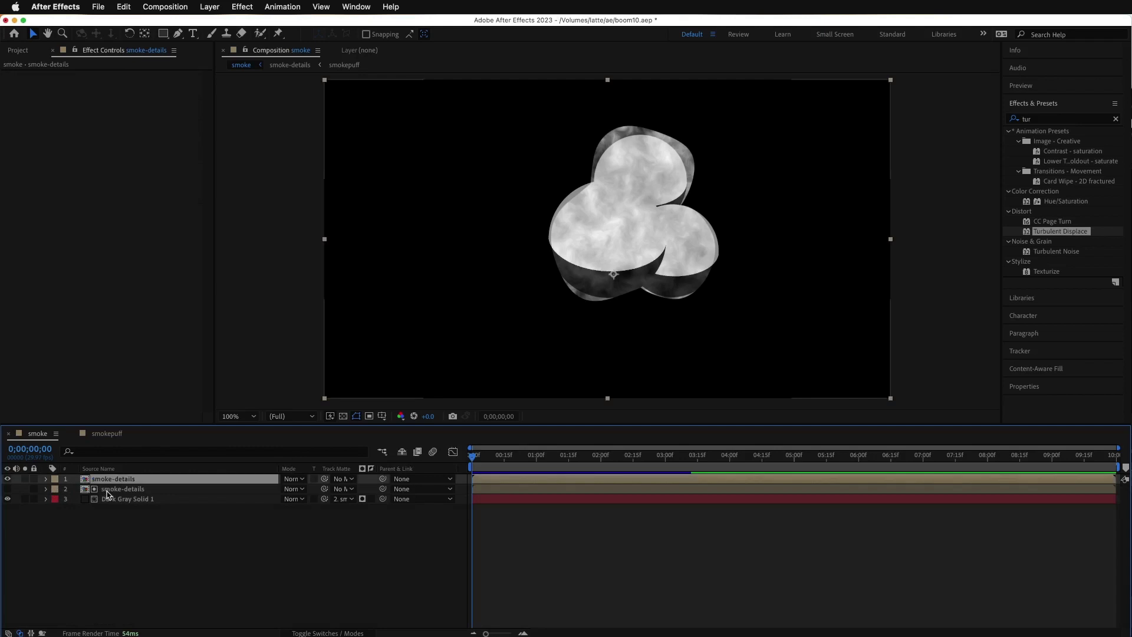
{"action": "left_click", "coordinate": [108, 500], "text": "shift"}
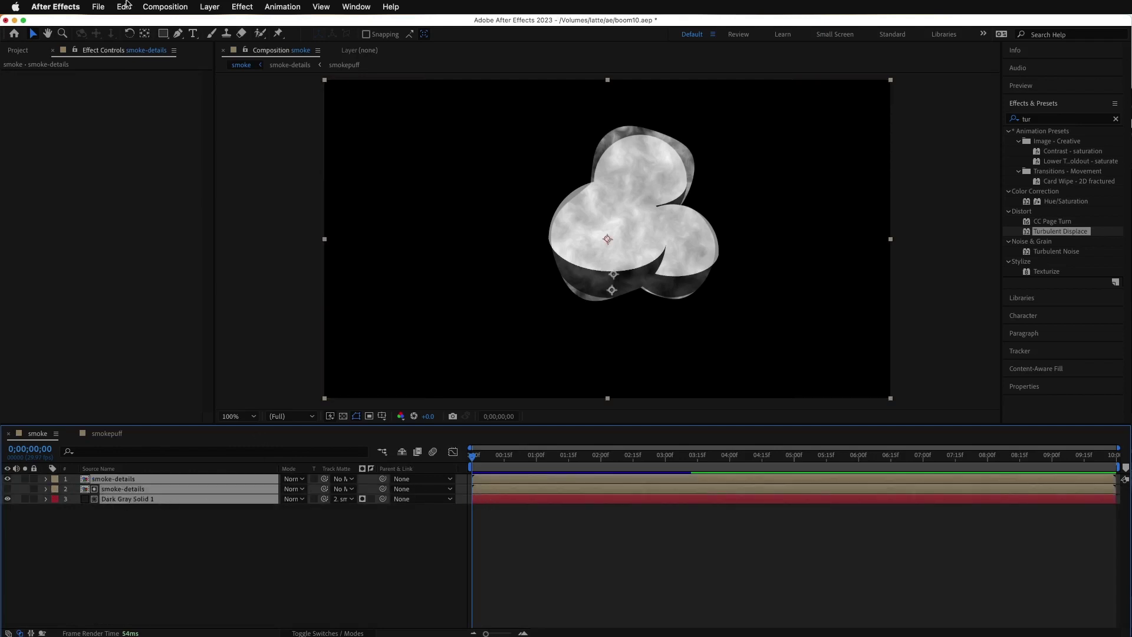
{"action": "left_click", "coordinate": [204, 7]}
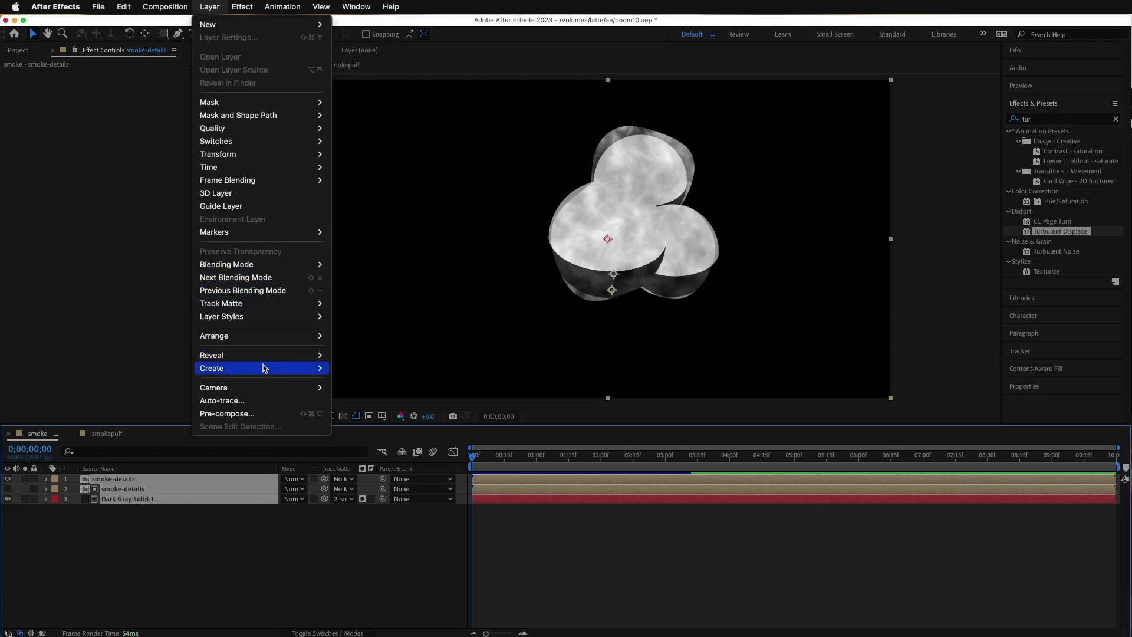
{"action": "left_click", "coordinate": [251, 414]}
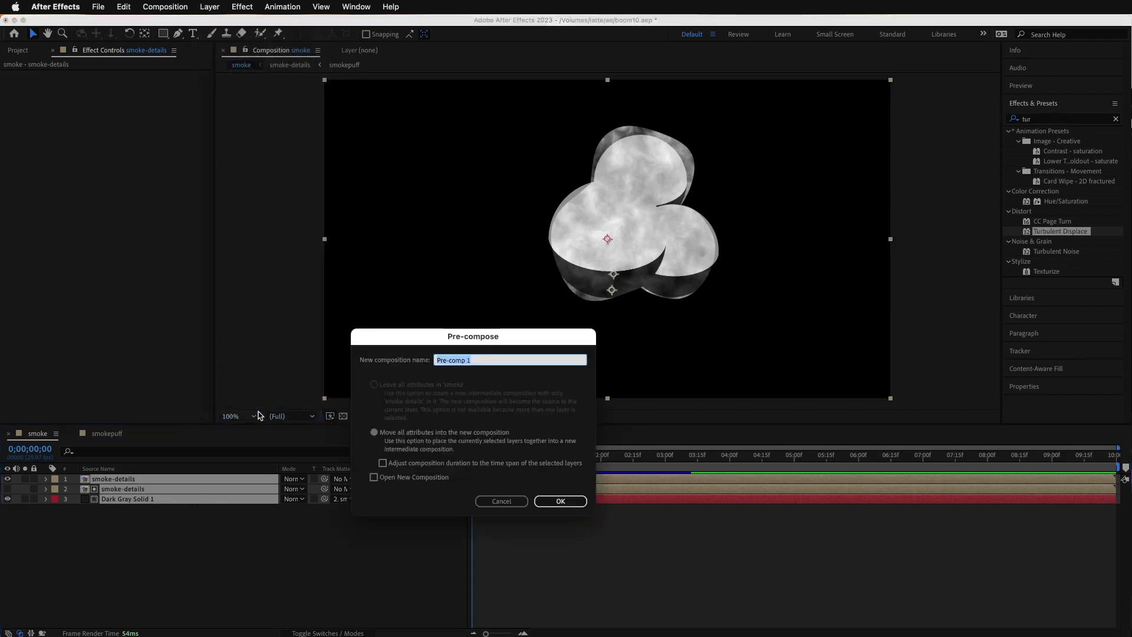
{"action": "type", "text": "explosion"}
{"action": "left_click", "coordinate": [561, 501]}
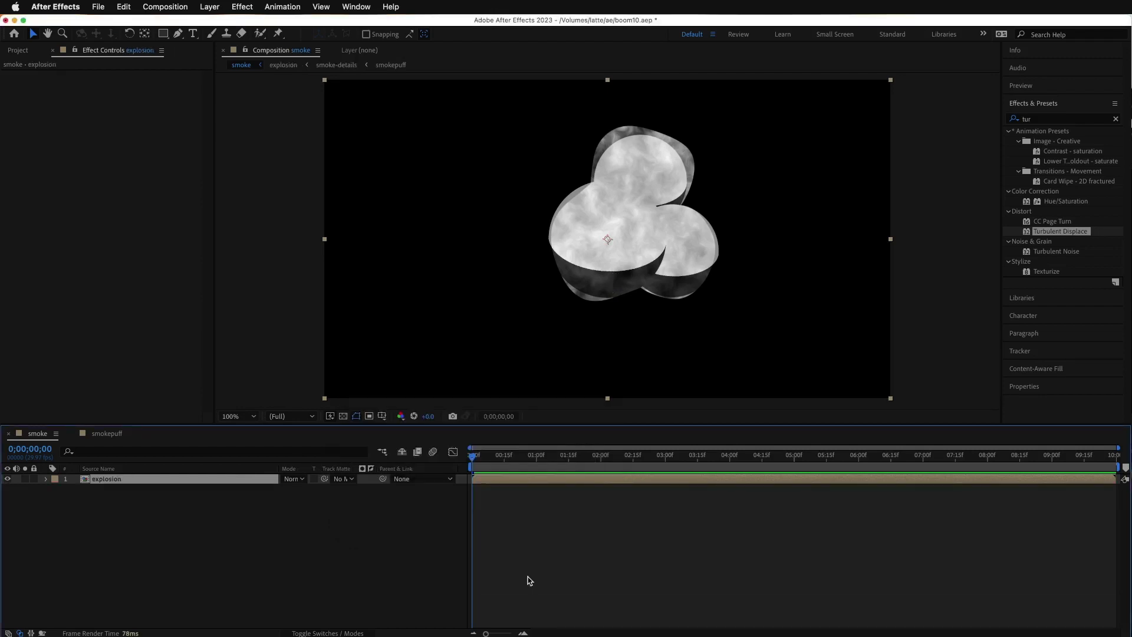
Add Dark Gray Solid 1 from the project beneath the explosion layer in the smoke composition and apply CC Particle World to it
{"action": "left_click", "coordinate": [18, 50]}
{"action": "left_click_drag", "start_coordinate": [65, 213], "coordinate": [121, 505]}
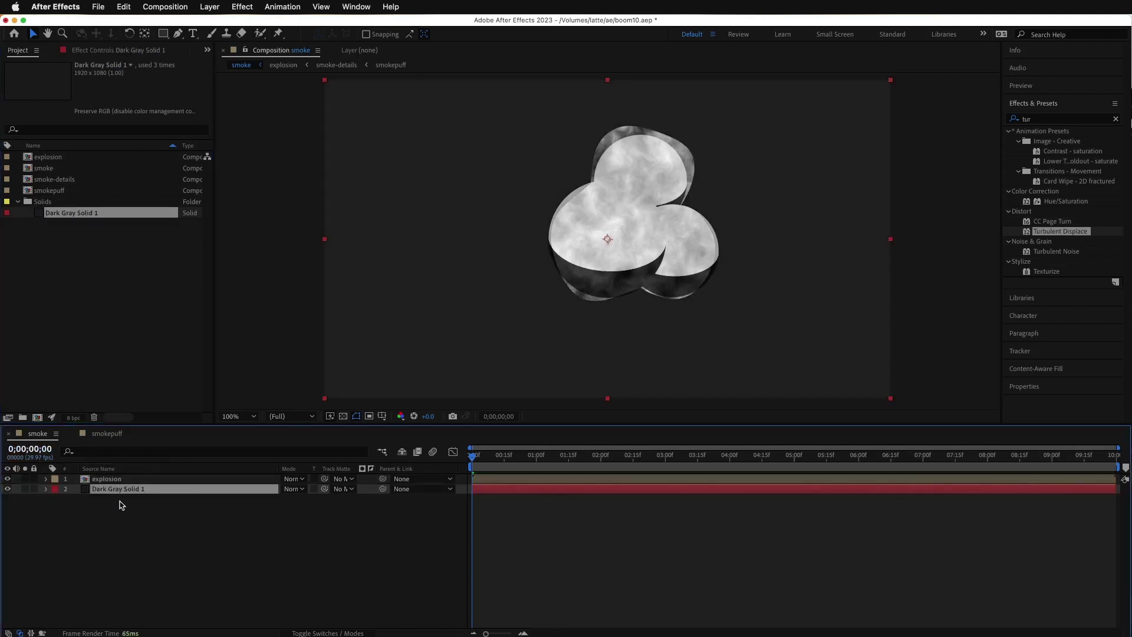
{"action": "left_click", "coordinate": [1048, 120]}
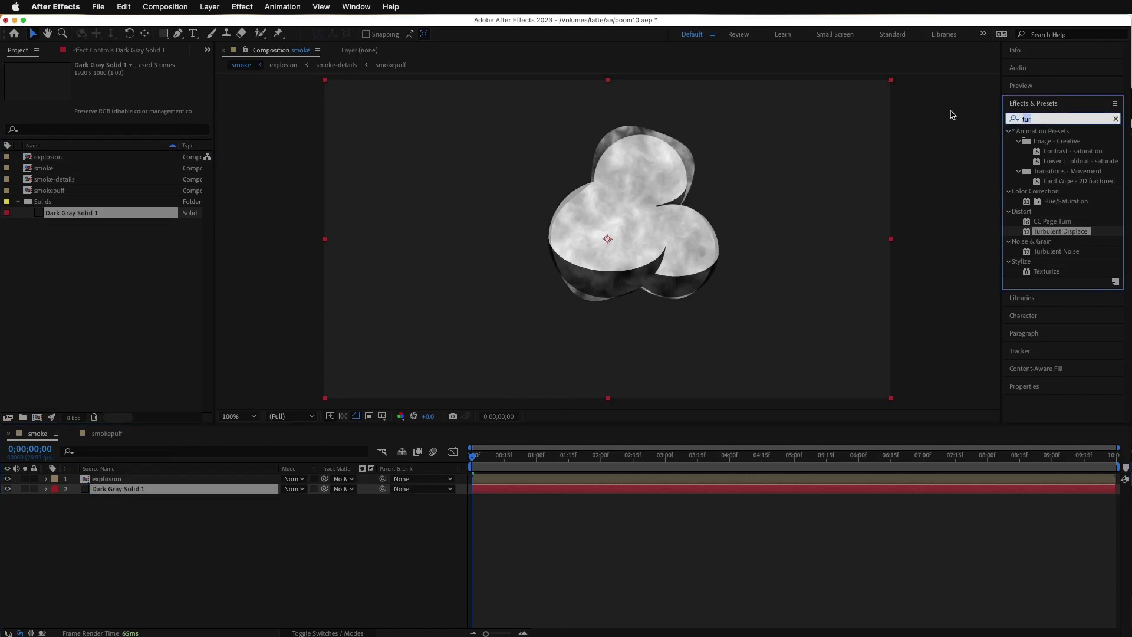
{"action": "type", "text": "parti"}
{"action": "left_click_drag", "start_coordinate": [1031, 151], "coordinate": [987, 173]}
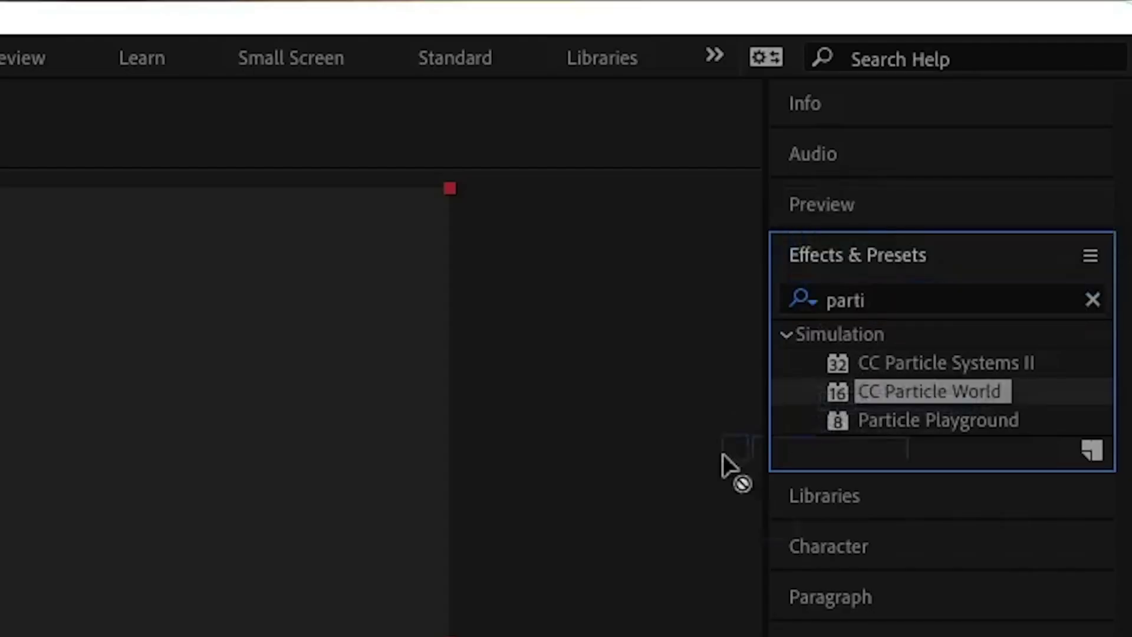
{"action": "left_click_drag", "start_coordinate": [723, 454], "coordinate": [550, 489]}
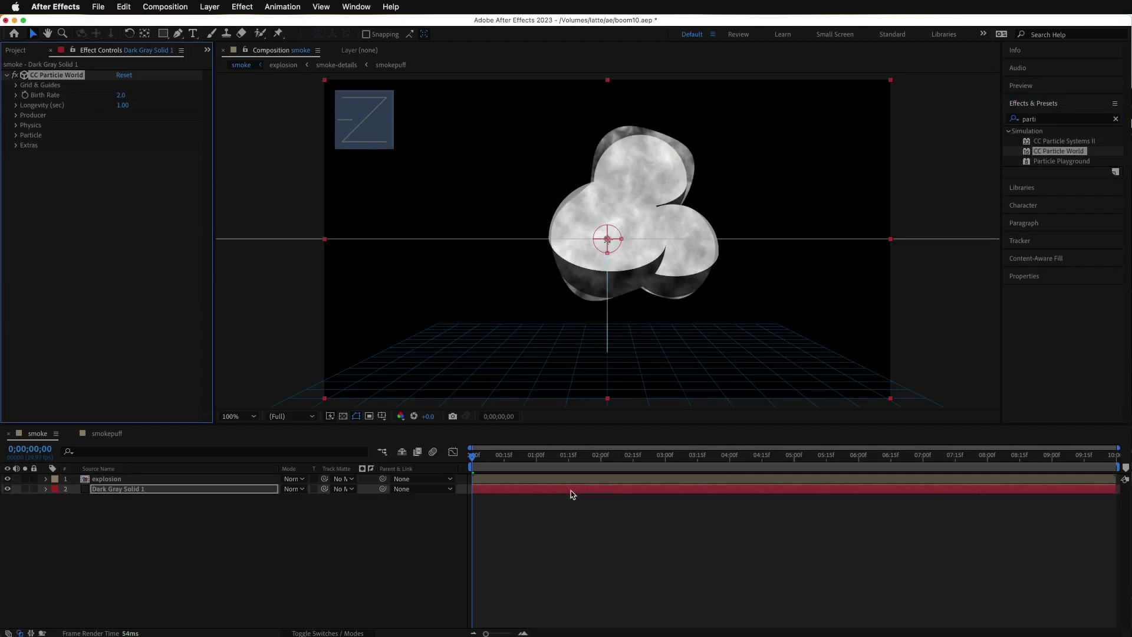
Hide the explosion layer, set CC Particle World's Physics Gravity to 0 and preview the particles
{"action": "left_click", "coordinate": [9, 479]}
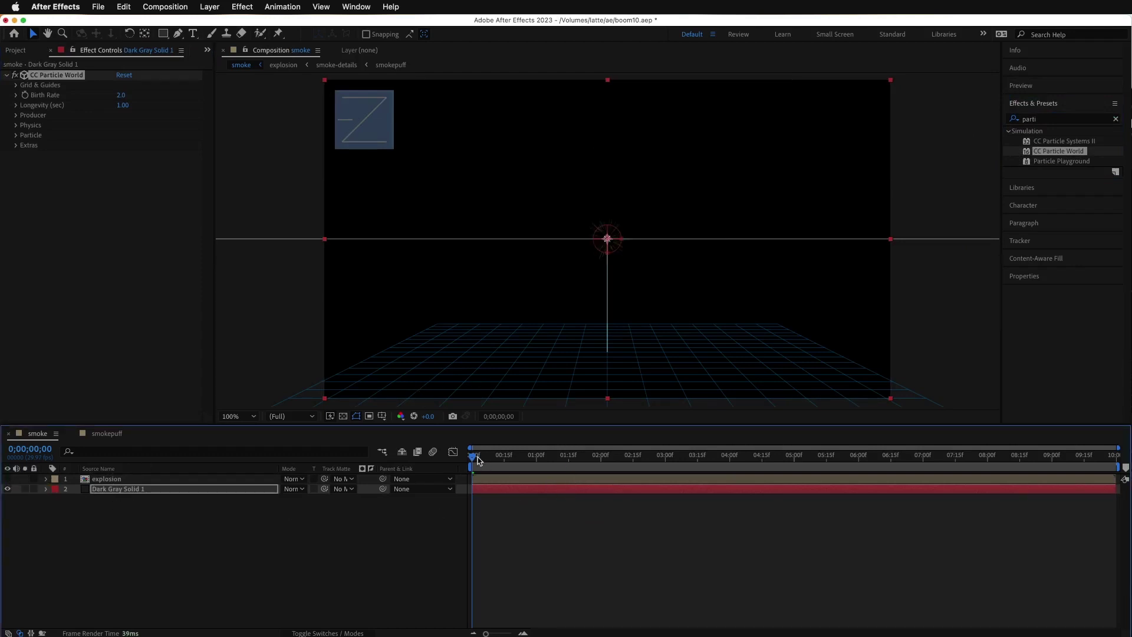
{"action": "mouse_move", "coordinate": [474, 459]}
{"action": "left_mouse_down"}
{"action": "mouse_move", "coordinate": [516, 461]}
{"action": "mouse_move", "coordinate": [478, 469]}
{"action": "mouse_move", "coordinate": [548, 470]}
{"action": "mouse_move", "coordinate": [458, 477]}
{"action": "mouse_move", "coordinate": [519, 477]}
{"action": "mouse_move", "coordinate": [482, 478]}
{"action": "left_mouse_up"}
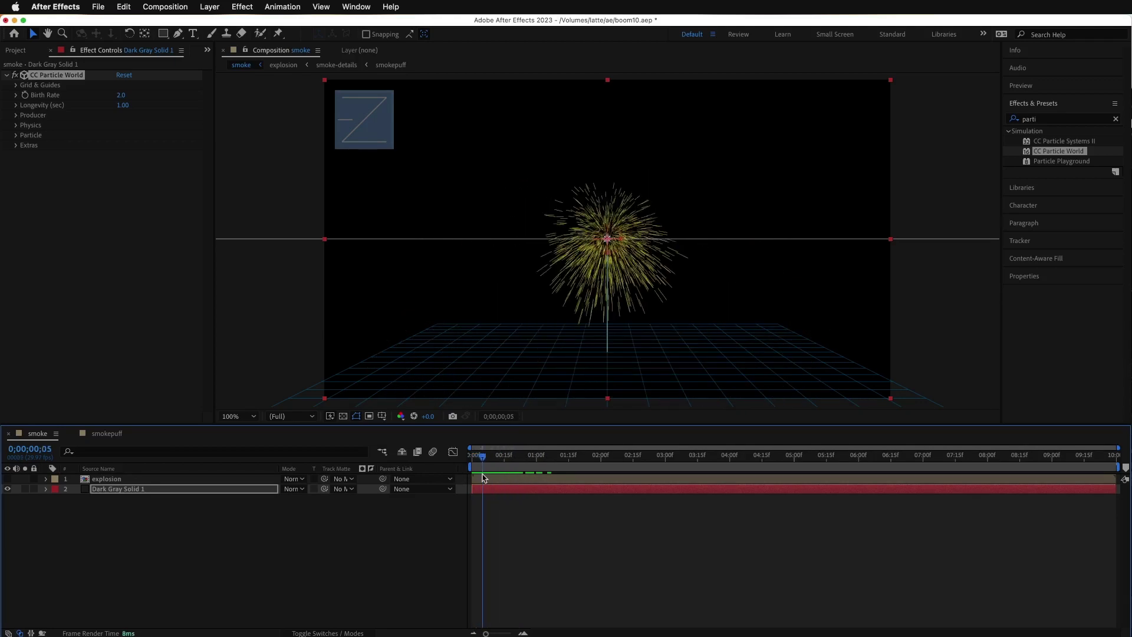
{"action": "left_click", "coordinate": [16, 128]}
{"action": "left_click", "coordinate": [17, 126]}
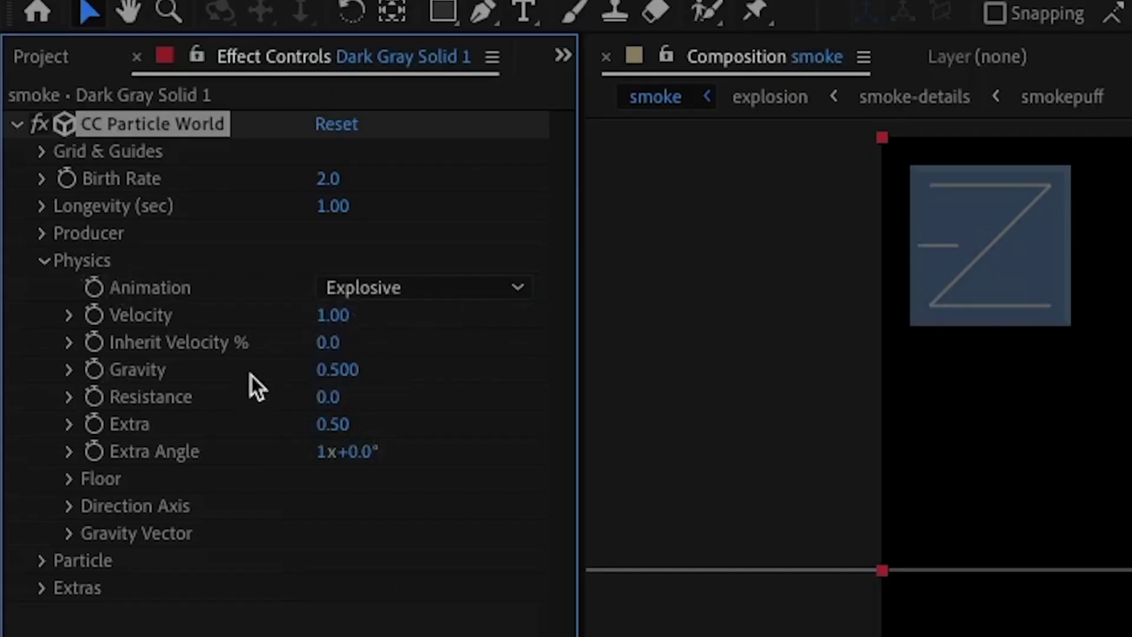
{"action": "left_click", "coordinate": [328, 370]}
{"action": "type", "text": "0"}
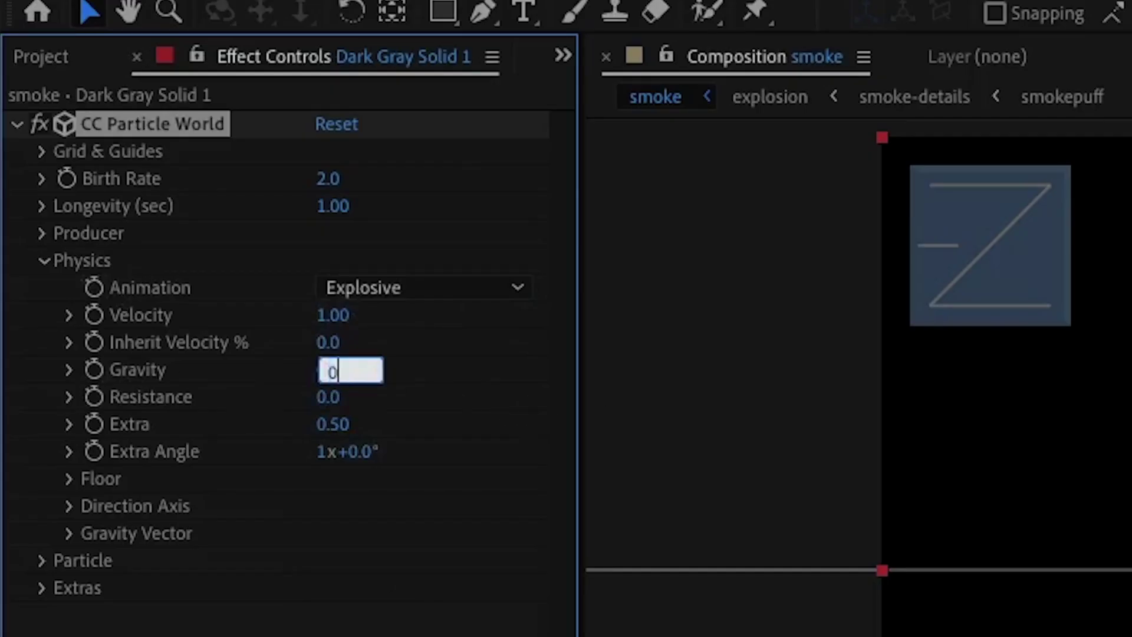
{"action": "key", "text": "Return"}
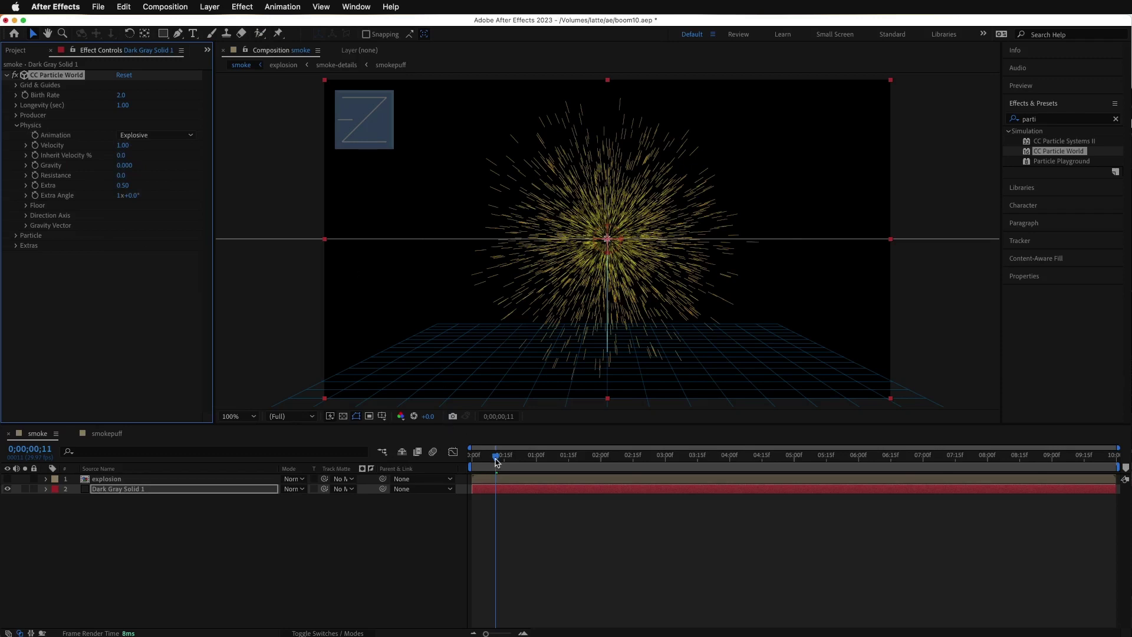
{"action": "key", "text": "space"}
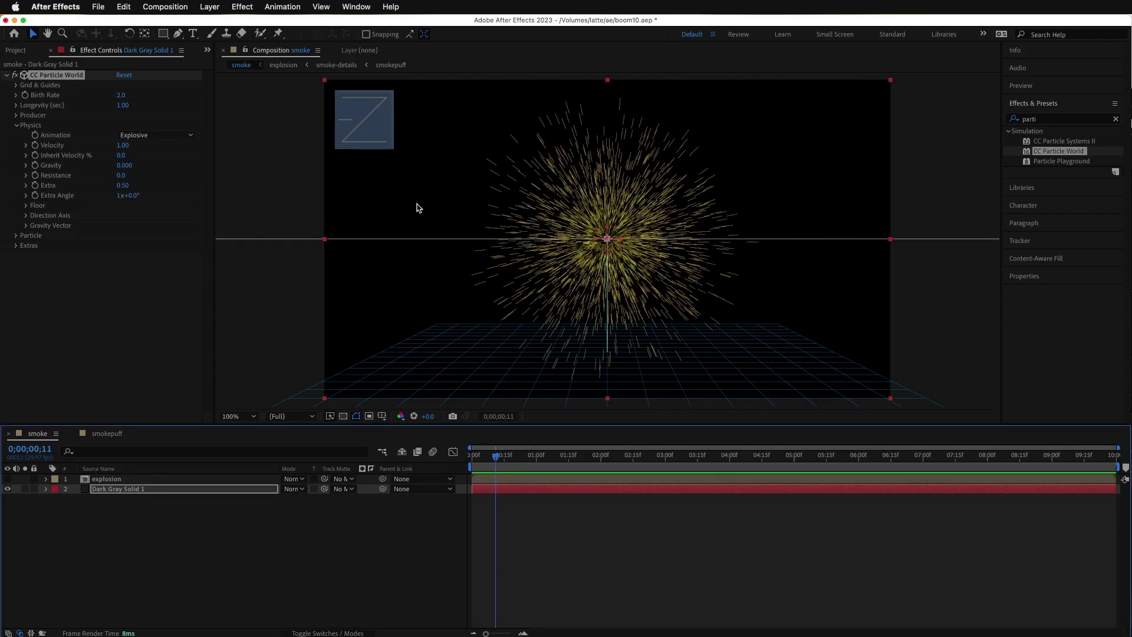
Change CC Particle World's Particle Type to Textured Disc and scrub through the early frames
{"action": "left_click", "coordinate": [16, 125]}
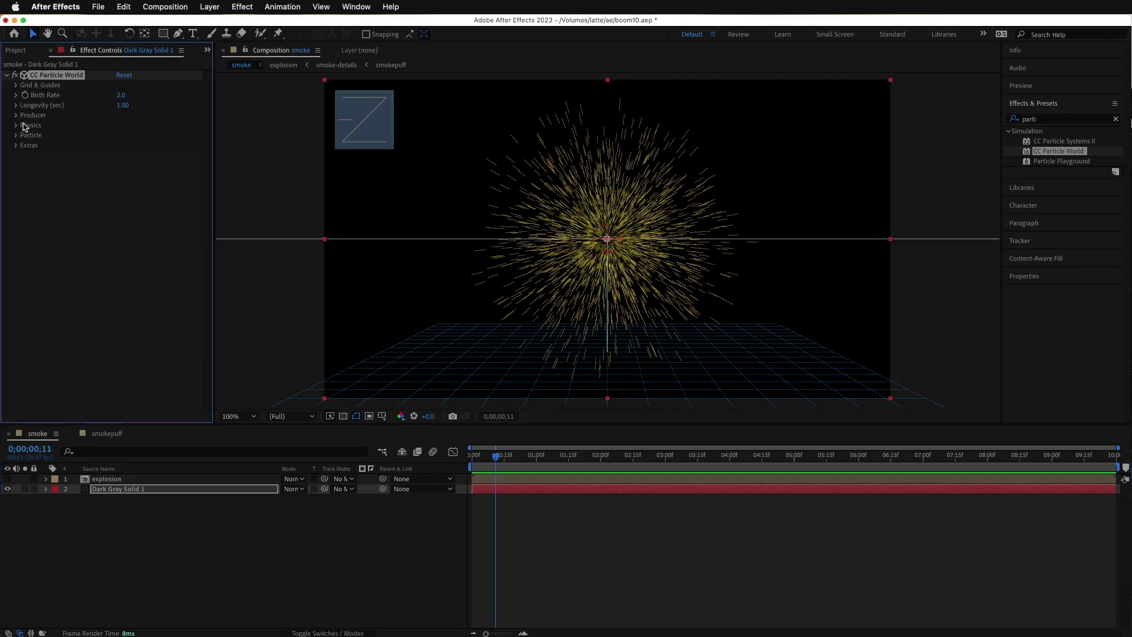
{"action": "left_click", "coordinate": [16, 135]}
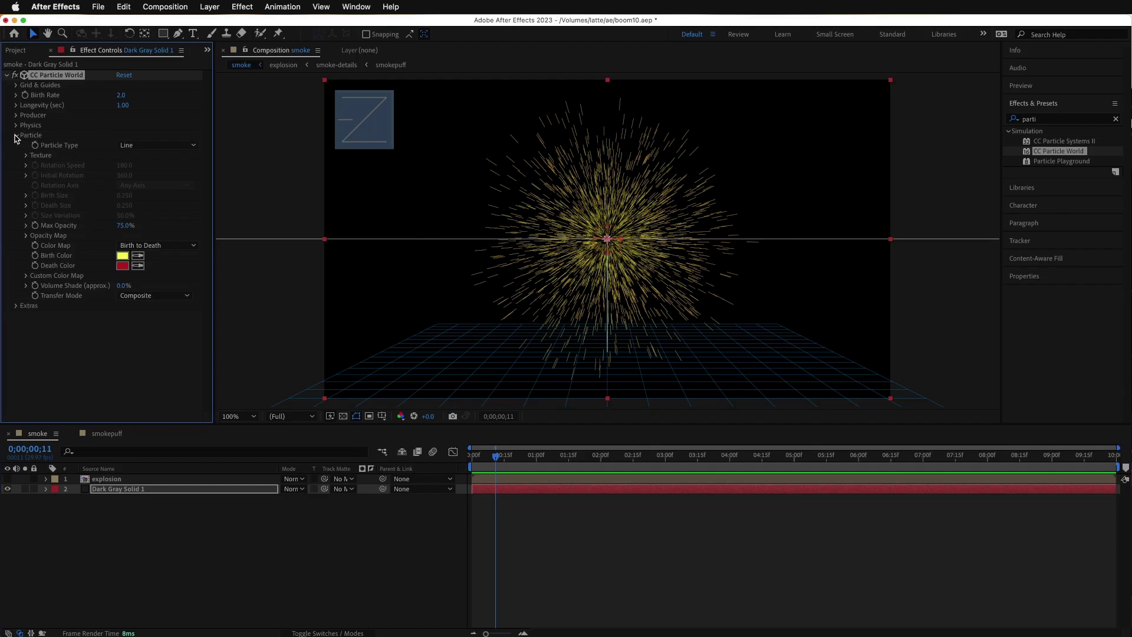
{"action": "left_click", "coordinate": [130, 148]}
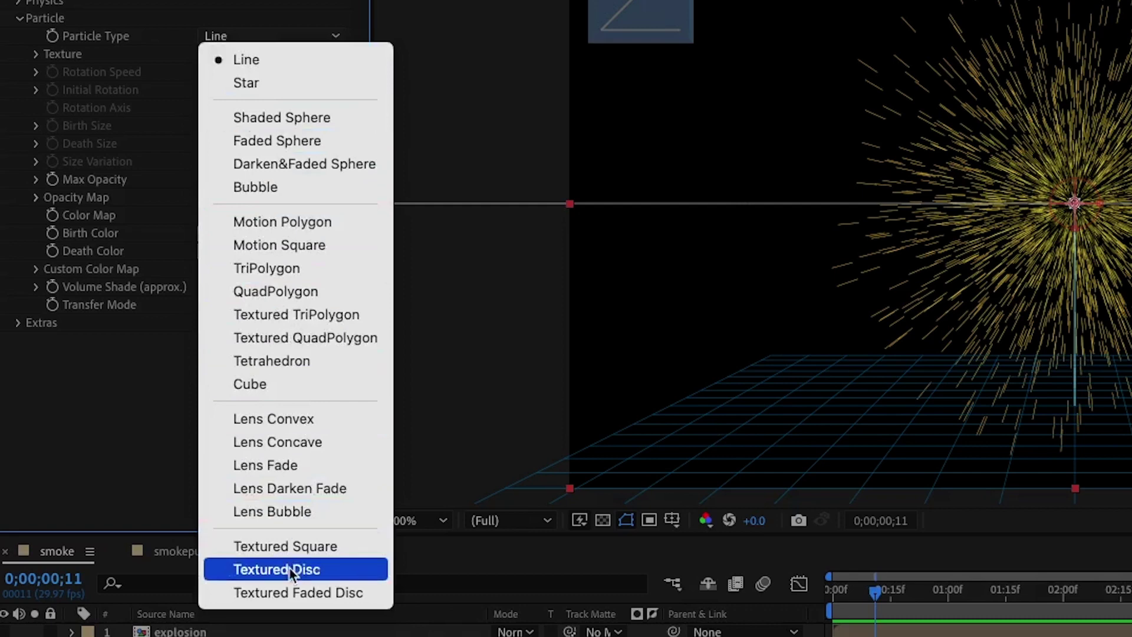
{"action": "left_click", "coordinate": [308, 575]}
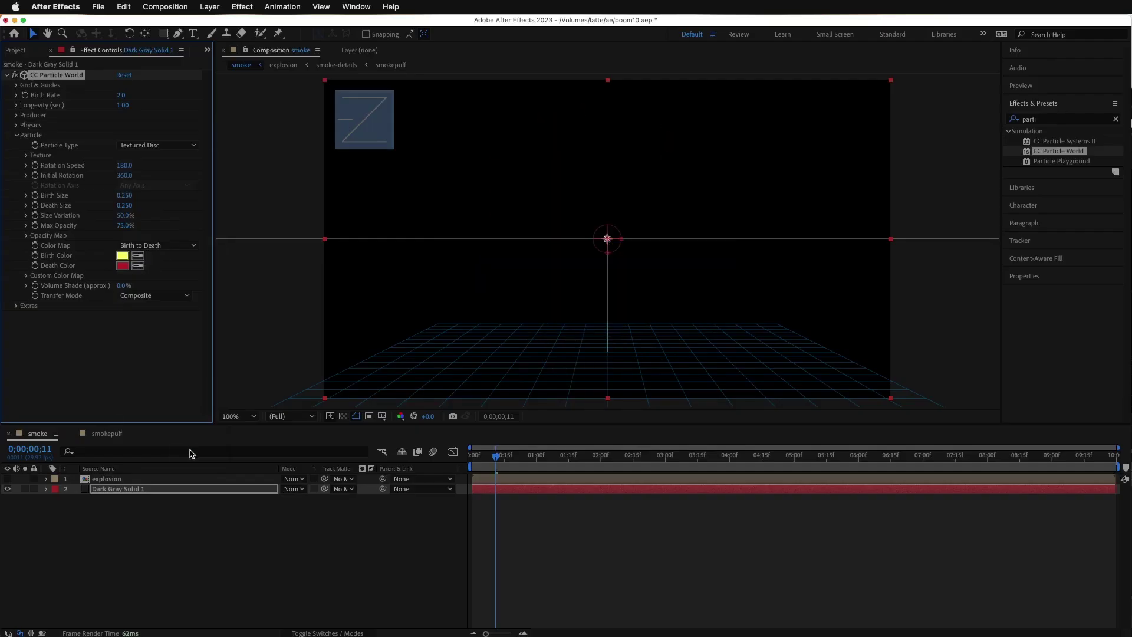
{"action": "mouse_move", "coordinate": [496, 459]}
{"action": "left_mouse_down"}
{"action": "mouse_move", "coordinate": [528, 459]}
{"action": "mouse_move", "coordinate": [484, 459]}
{"action": "mouse_move", "coordinate": [519, 460]}
{"action": "mouse_move", "coordinate": [509, 475]}
{"action": "left_mouse_up"}
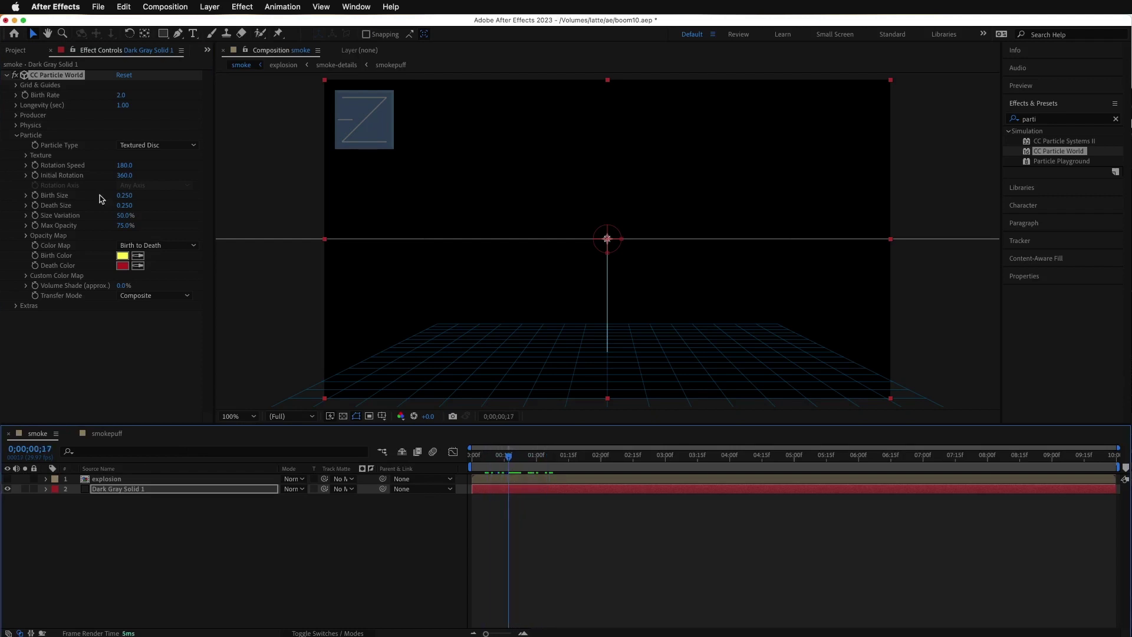
Set the particles' Texture Layer to explosion and inspect the textured particles around frame 8
{"action": "left_click", "coordinate": [26, 156]}
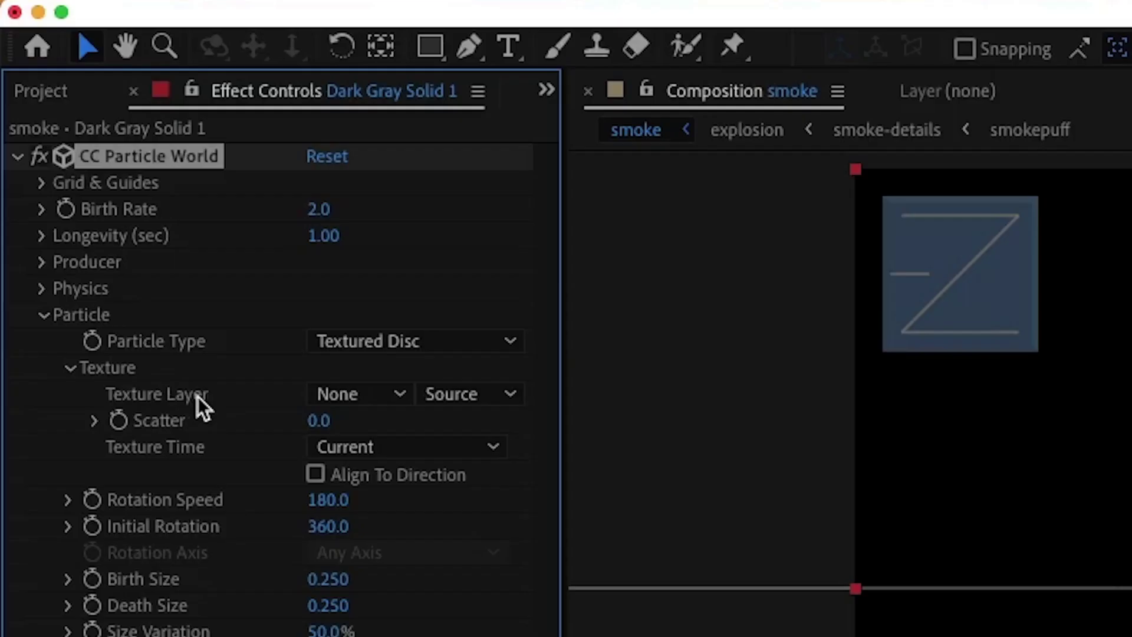
{"action": "left_click", "coordinate": [338, 397]}
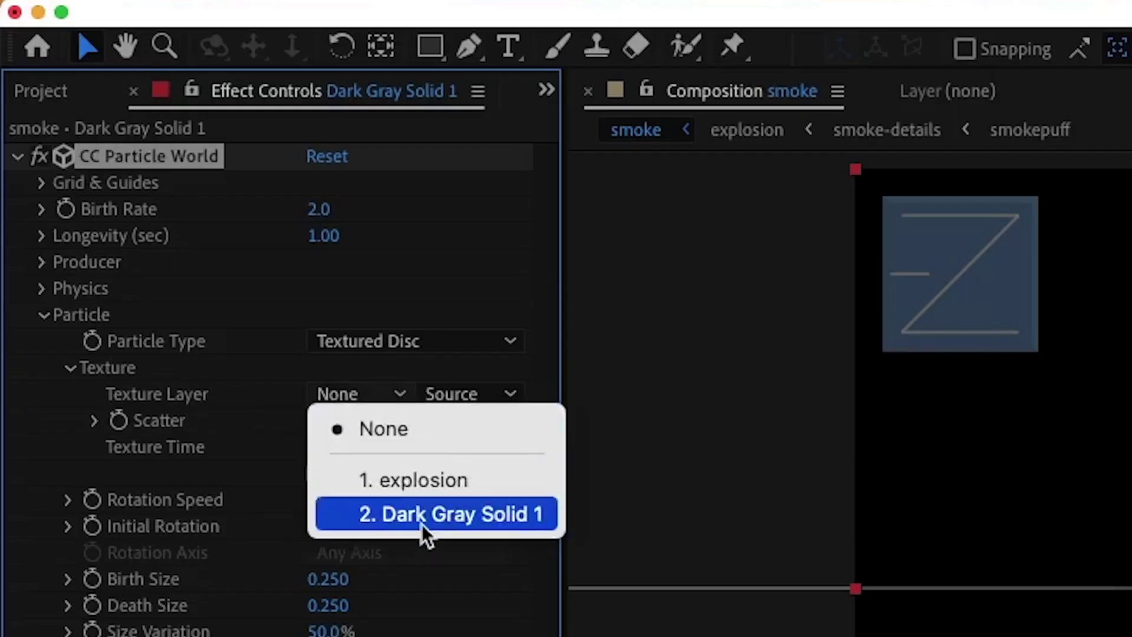
{"action": "left_click", "coordinate": [461, 490]}
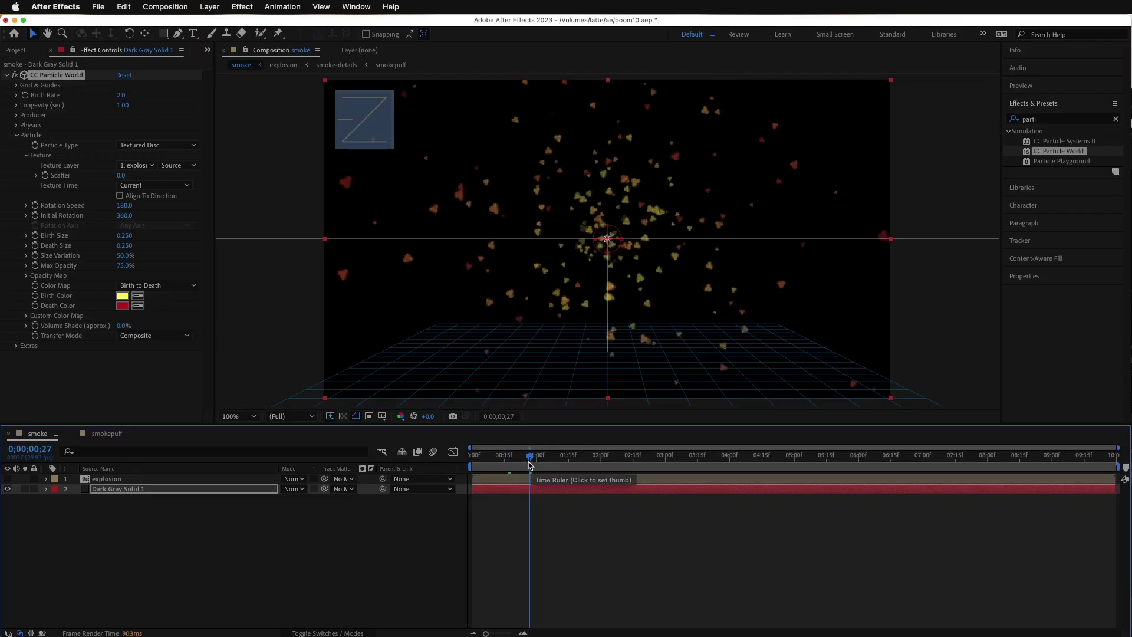
{"action": "left_click_drag", "start_coordinate": [529, 465], "coordinate": [489, 468]}
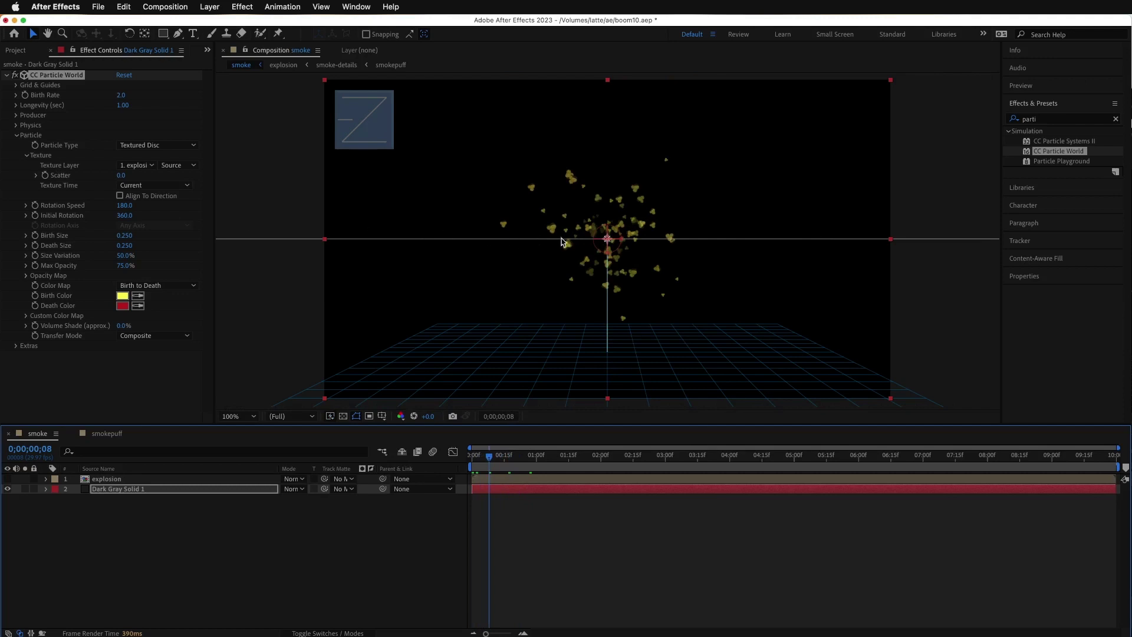
{"action": "key", "text": "period"}
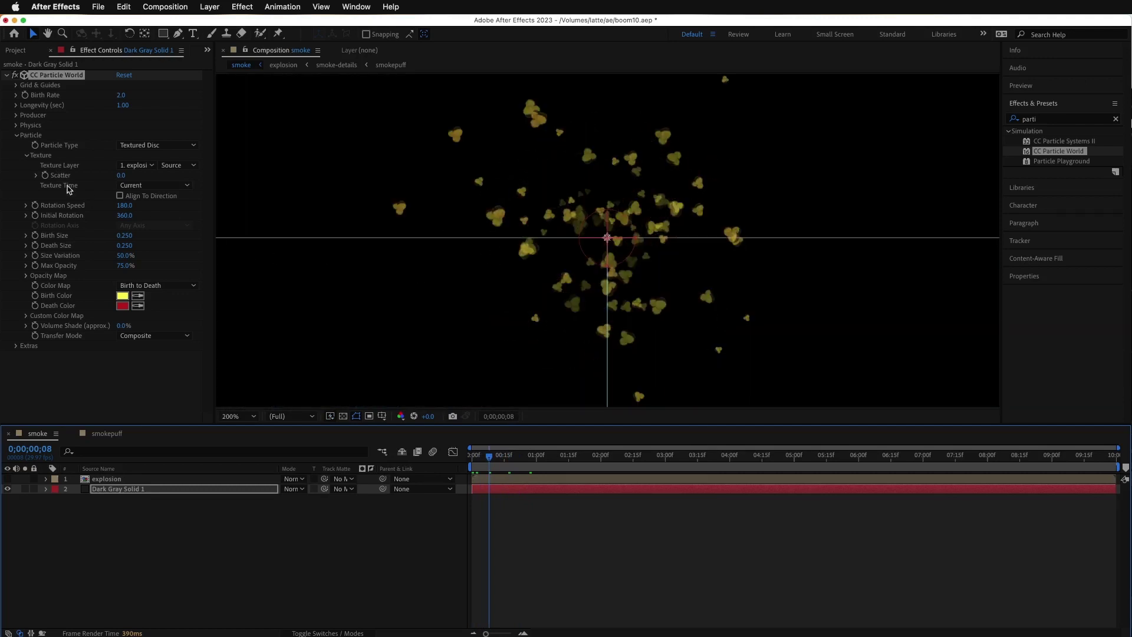
Switch the timeline's time display from timecode to frame numbers and return to frame 0
{"action": "left_click", "coordinate": [18, 135]}
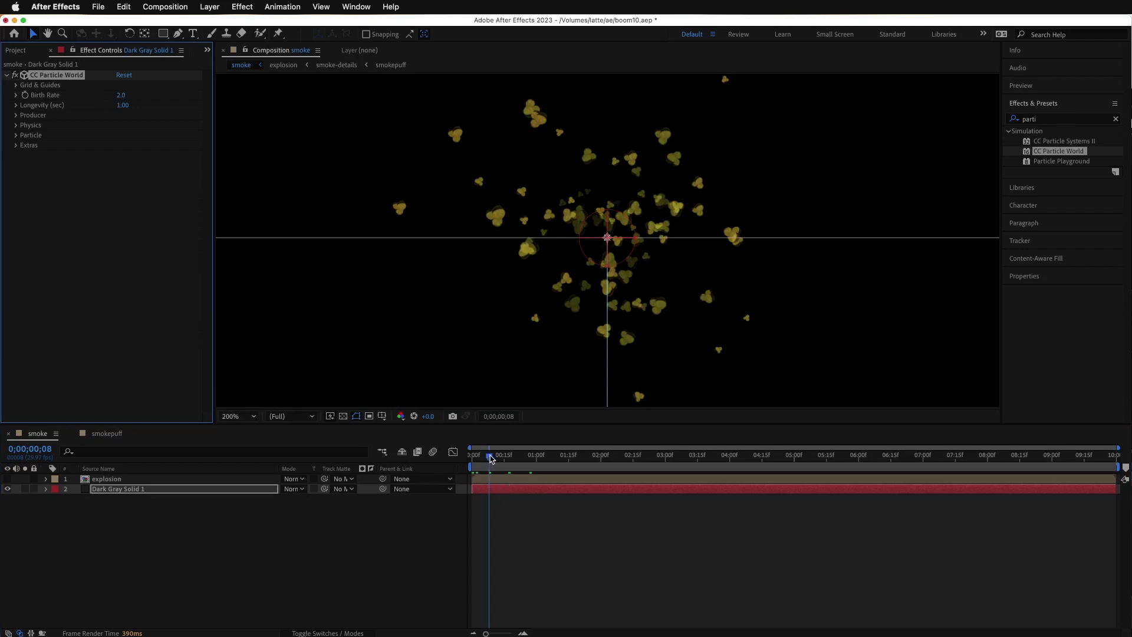
{"action": "left_click_drag", "start_coordinate": [491, 459], "coordinate": [472, 456]}
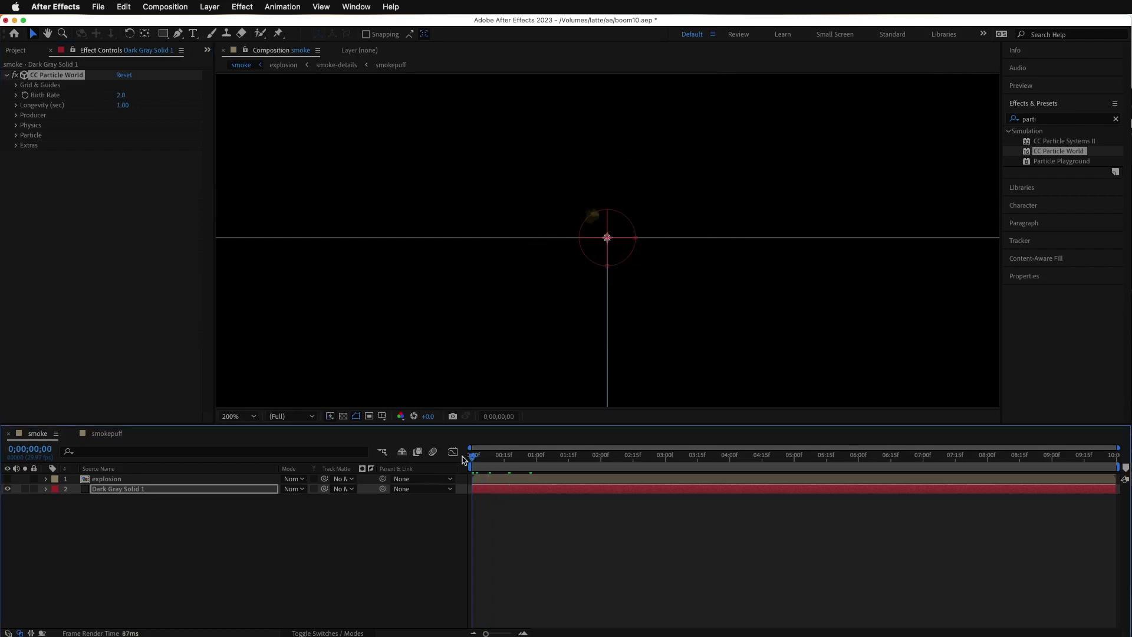
{"action": "left_click", "coordinate": [47, 452], "text": "super"}
{"action": "mouse_move", "coordinate": [474, 457]}
{"action": "left_mouse_down"}
{"action": "mouse_move", "coordinate": [498, 458]}
{"action": "mouse_move", "coordinate": [478, 465]}
{"action": "left_mouse_up"}
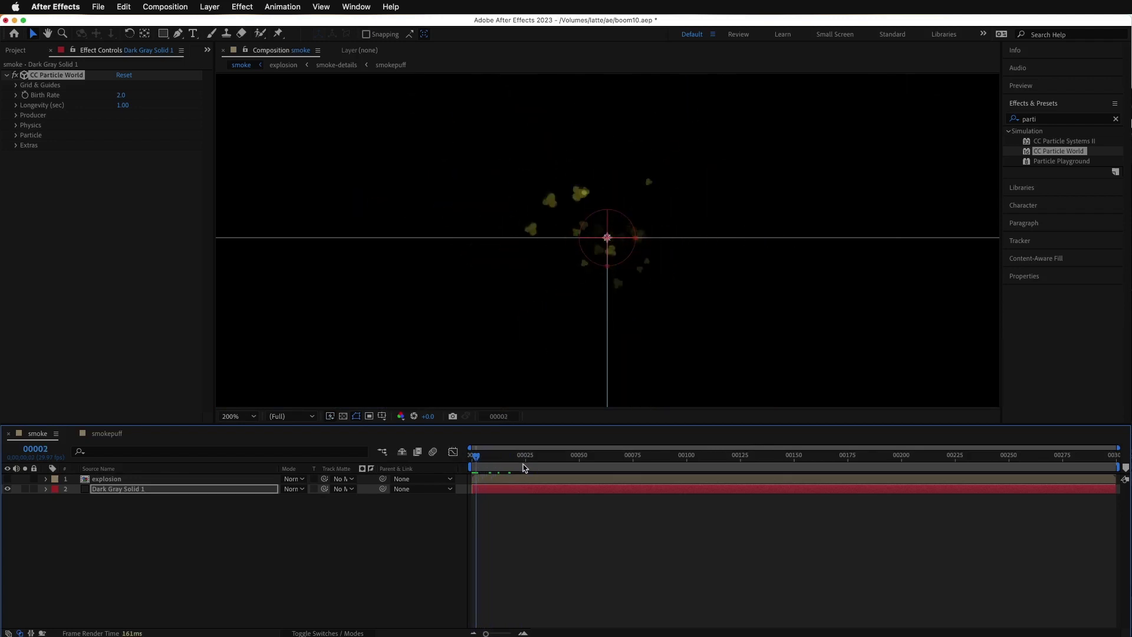
{"action": "left_click", "coordinate": [472, 460]}
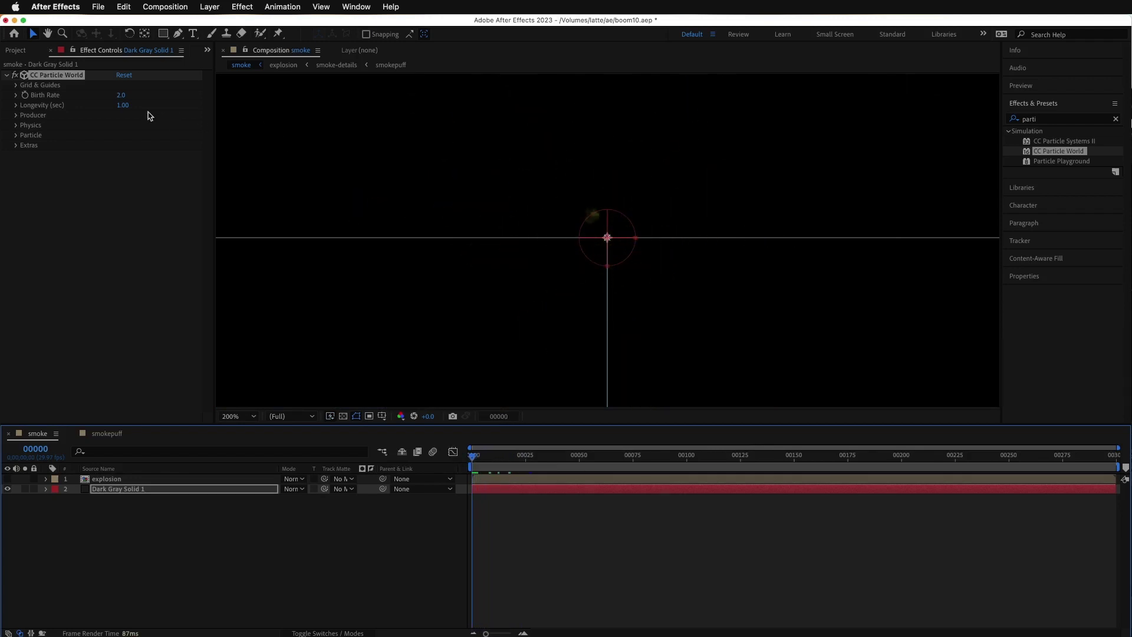
Set CC Particle World's Birth Rate to 0 at frame 0 and keyframe it
{"action": "left_click", "coordinate": [122, 95]}
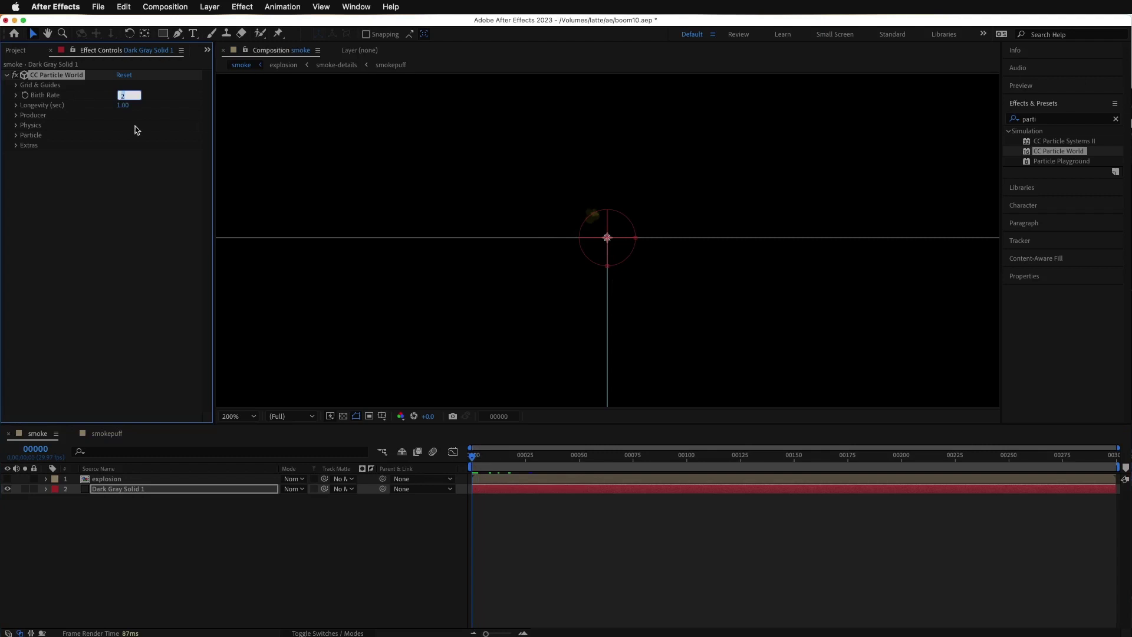
{"action": "type", "text": "0"}
{"action": "key", "text": "Return"}
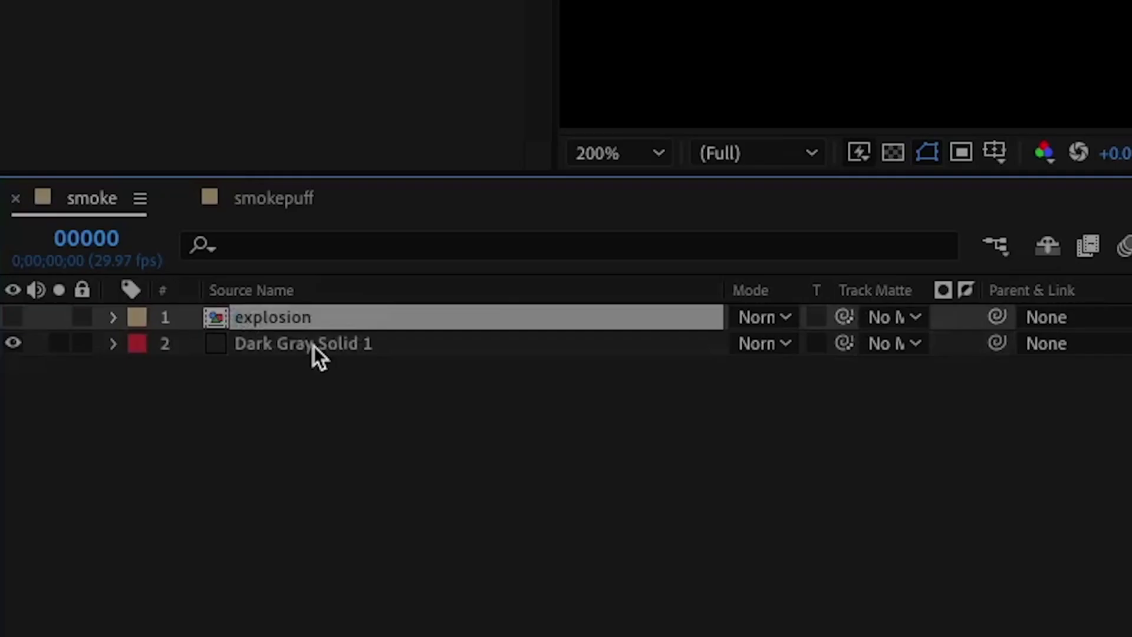
Rename the Dark Gray Solid 1 layer in the smoke composition as particle
{"action": "left_click", "coordinate": [121, 490]}
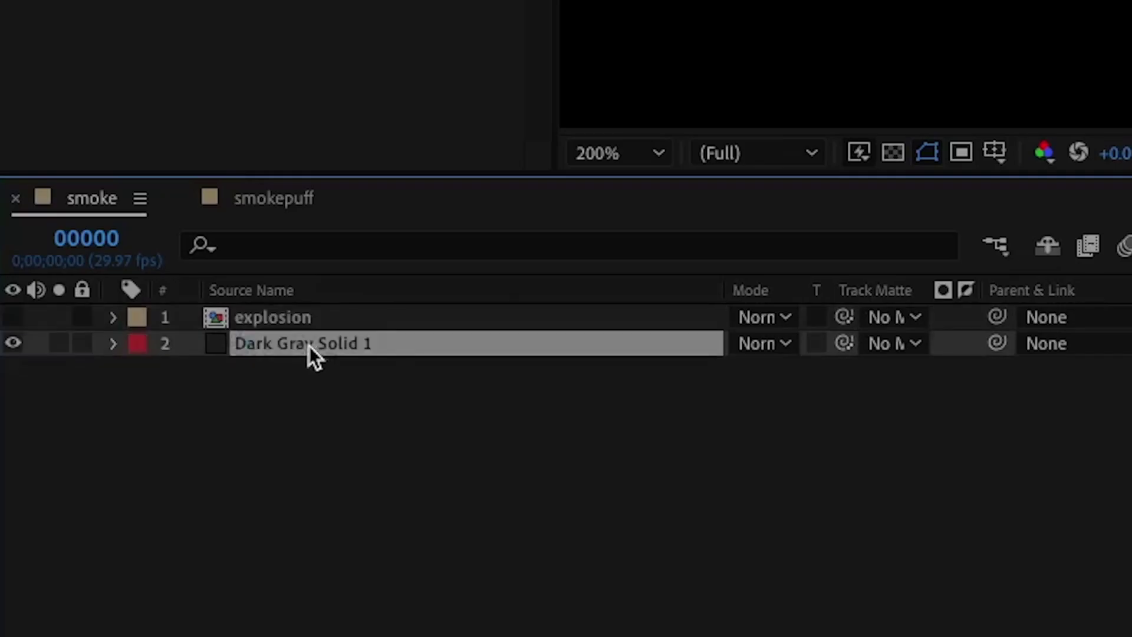
{"action": "key", "text": "Return"}
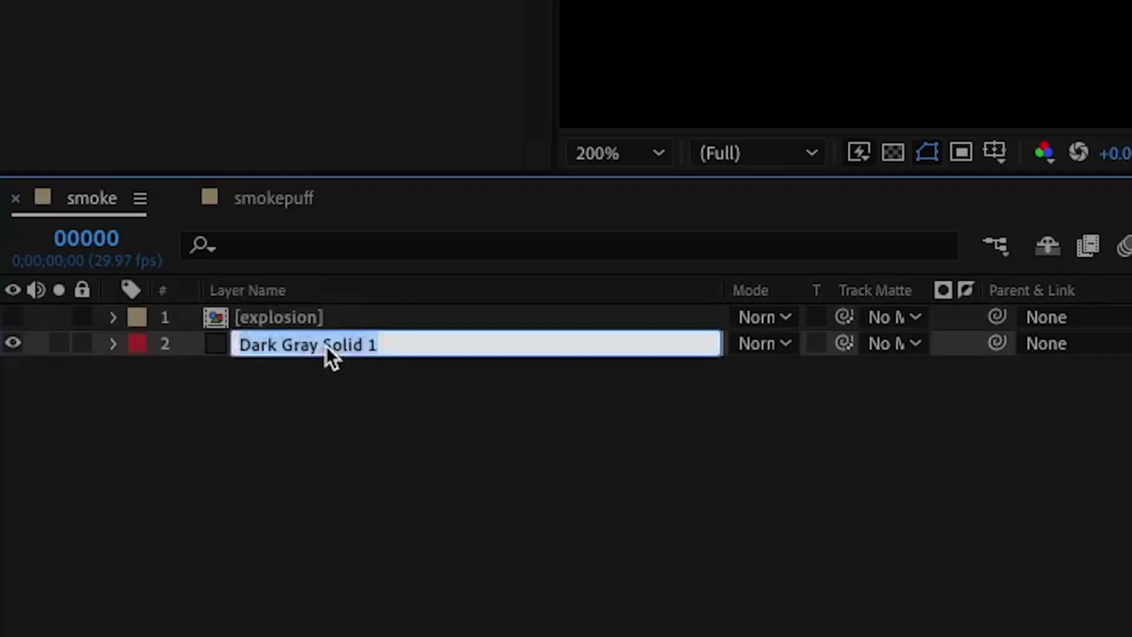
{"action": "type", "text": "particle"}
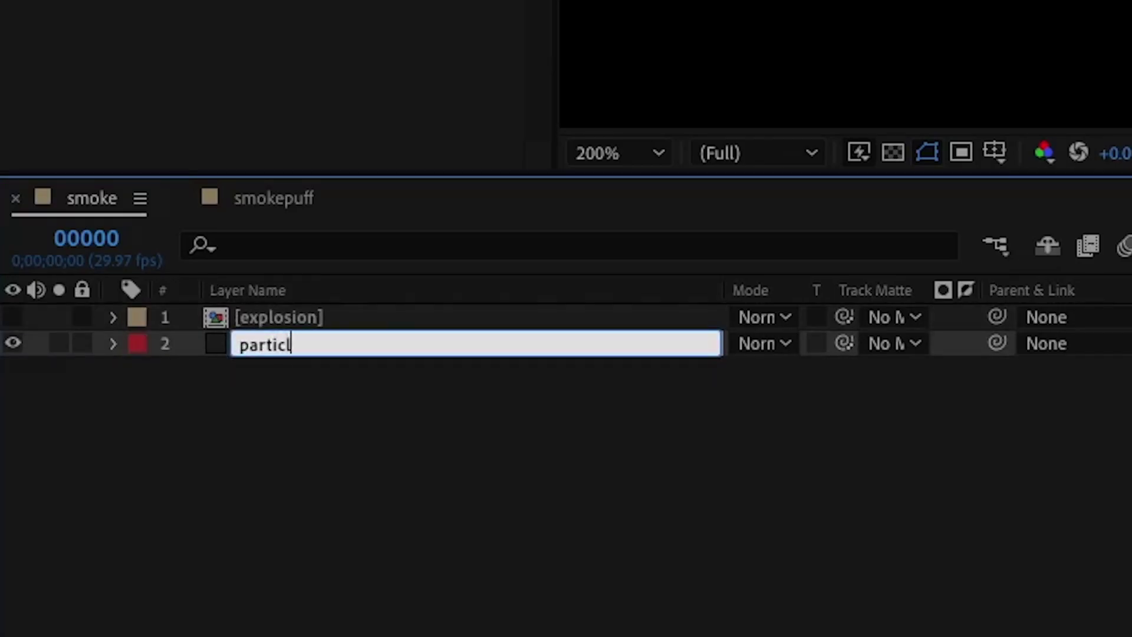
{"action": "key", "text": "Return"}
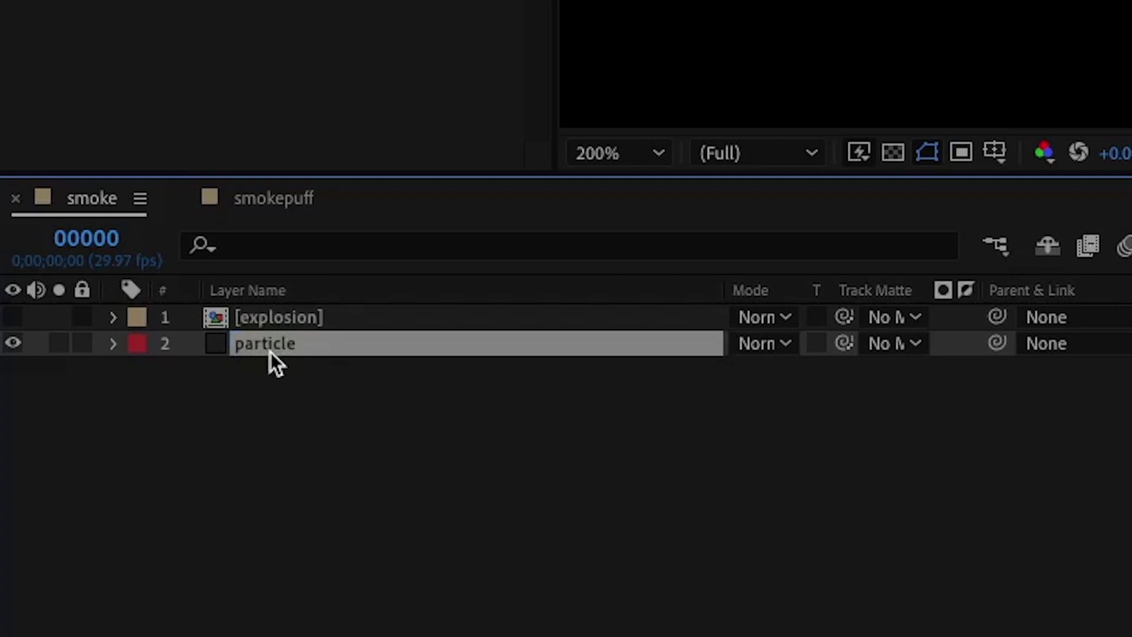
Reveal the particle layer's modified properties and add a Birth Rate keyframe of 20 at frame 4
{"action": "key", "text": "u"}
{"action": "key", "text": "u"}
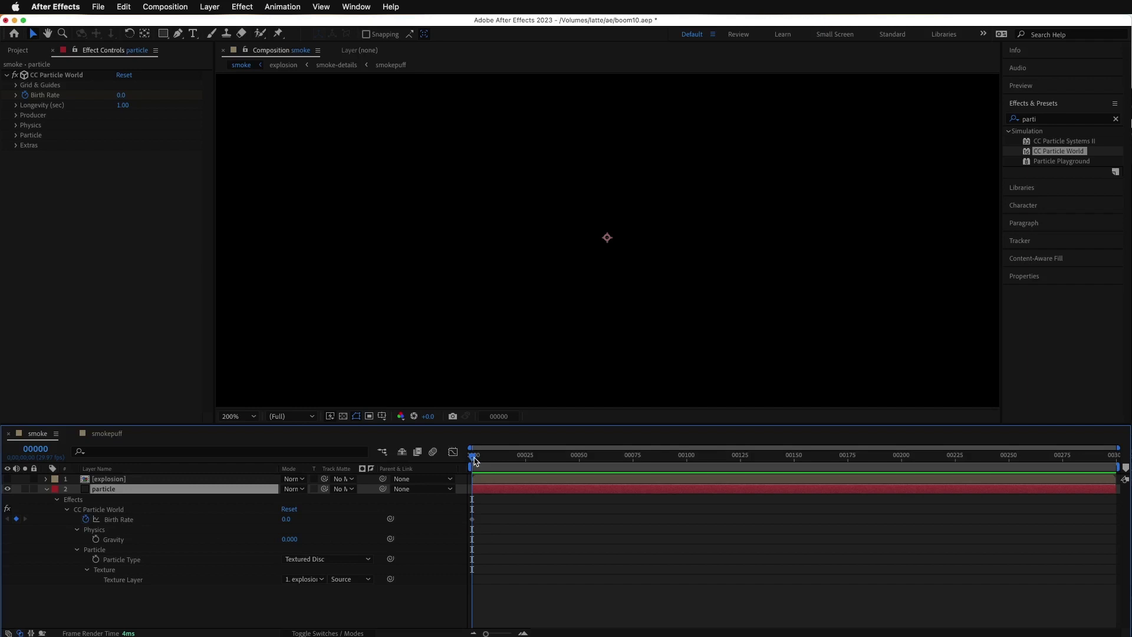
{"action": "left_click_drag", "start_coordinate": [476, 460], "coordinate": [481, 461]}
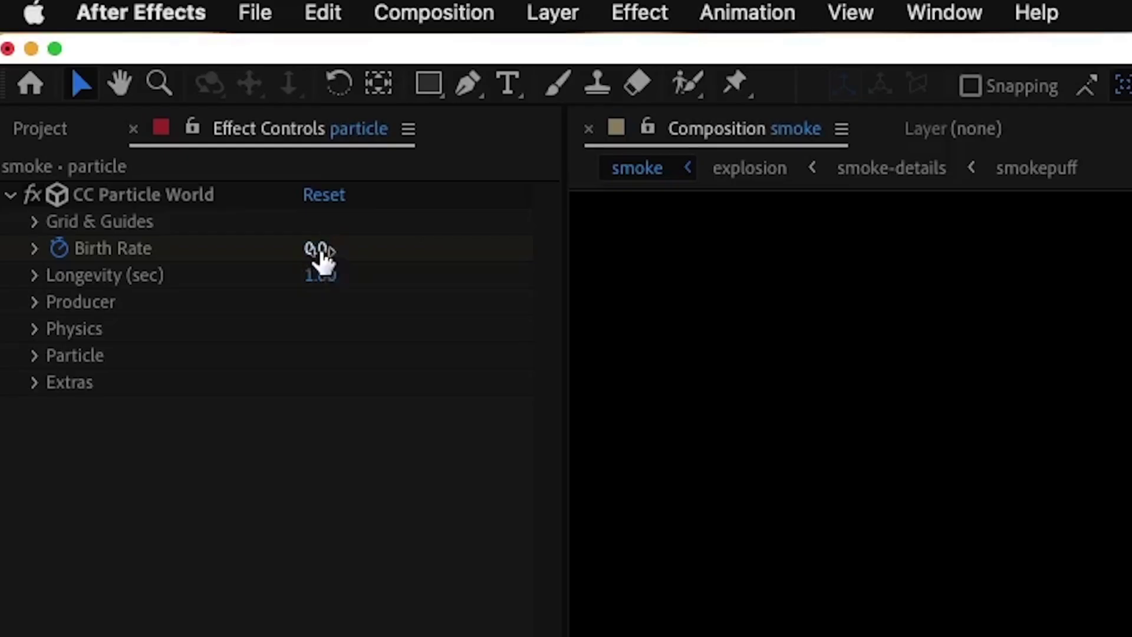
{"action": "left_click_drag", "start_coordinate": [122, 96], "coordinate": [278, 101]}
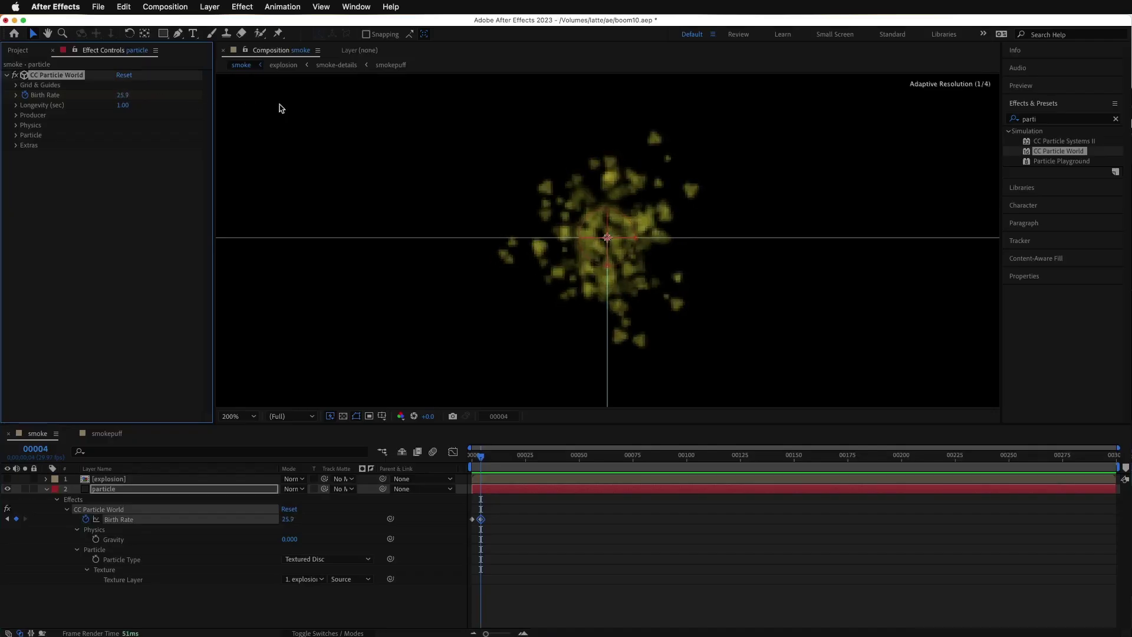
{"action": "left_click", "coordinate": [122, 95]}
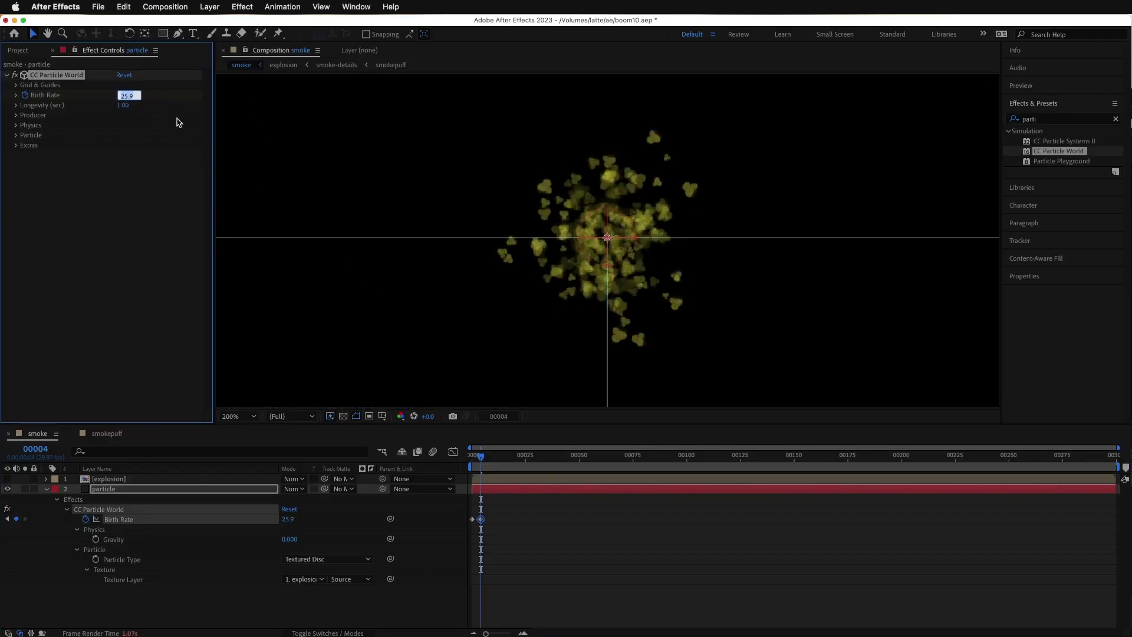
{"action": "type", "text": "20"}
{"action": "key", "text": "Return"}
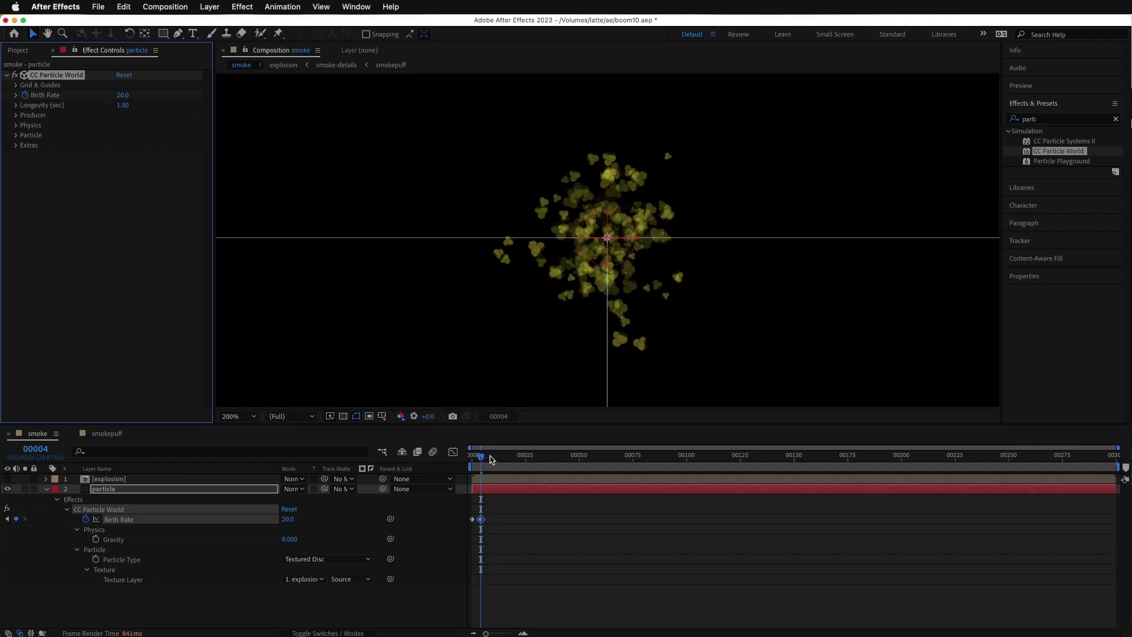
Add a Birth Rate keyframe holding 20 at frame 7 and another setting it to 0 at frame 10
{"action": "left_click_drag", "start_coordinate": [480, 460], "coordinate": [487, 461]}
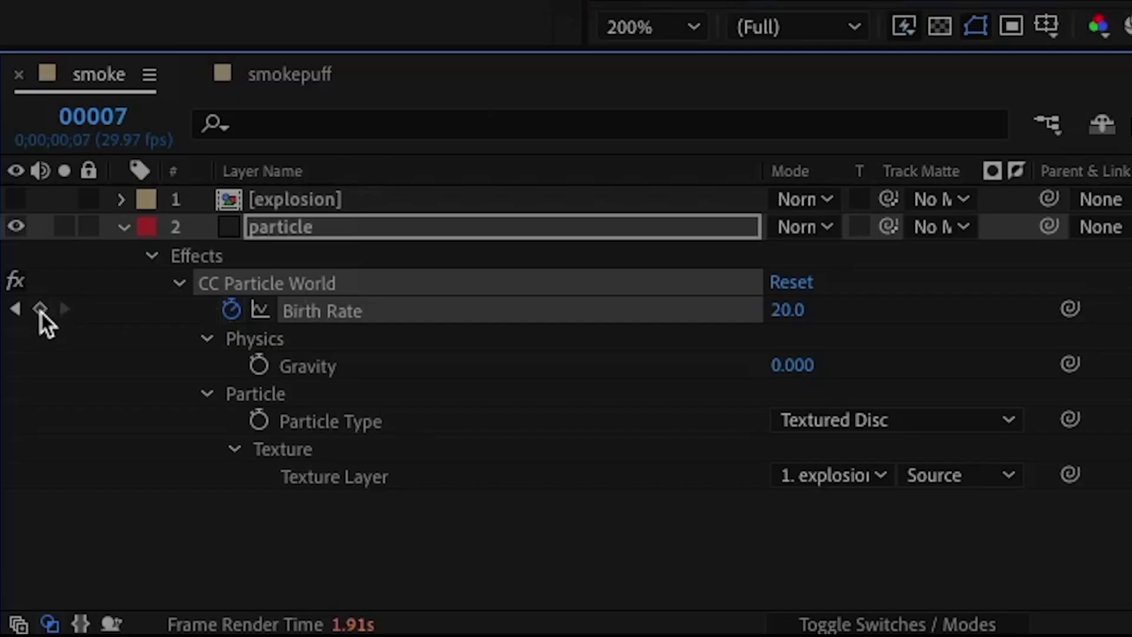
{"action": "left_click", "coordinate": [40, 310]}
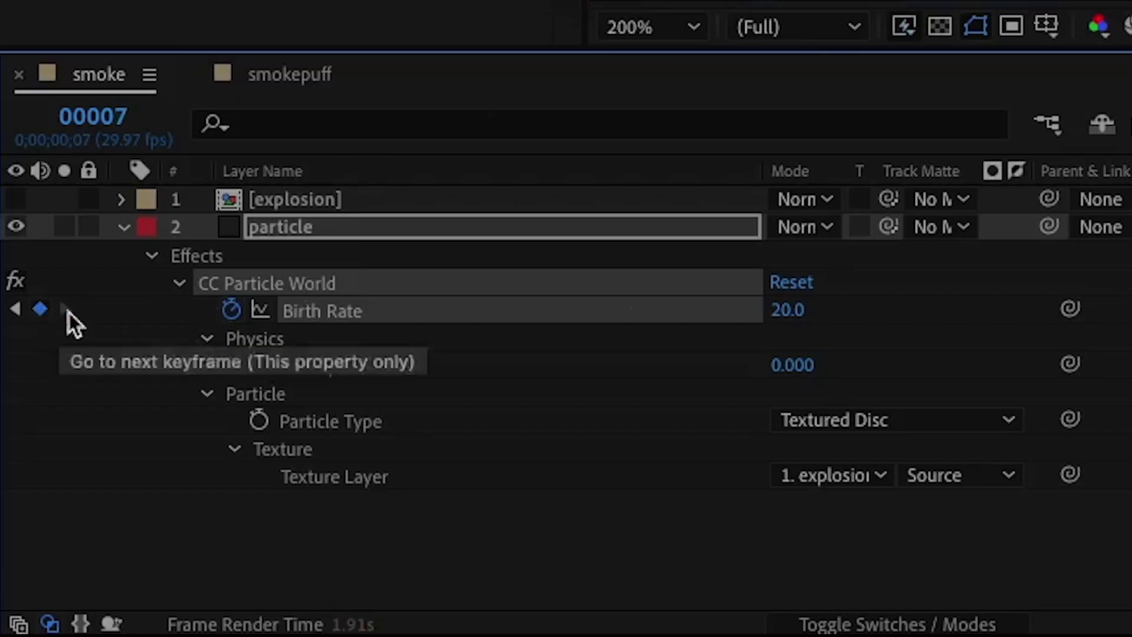
{"action": "left_click_drag", "start_coordinate": [487, 467], "coordinate": [493, 465]}
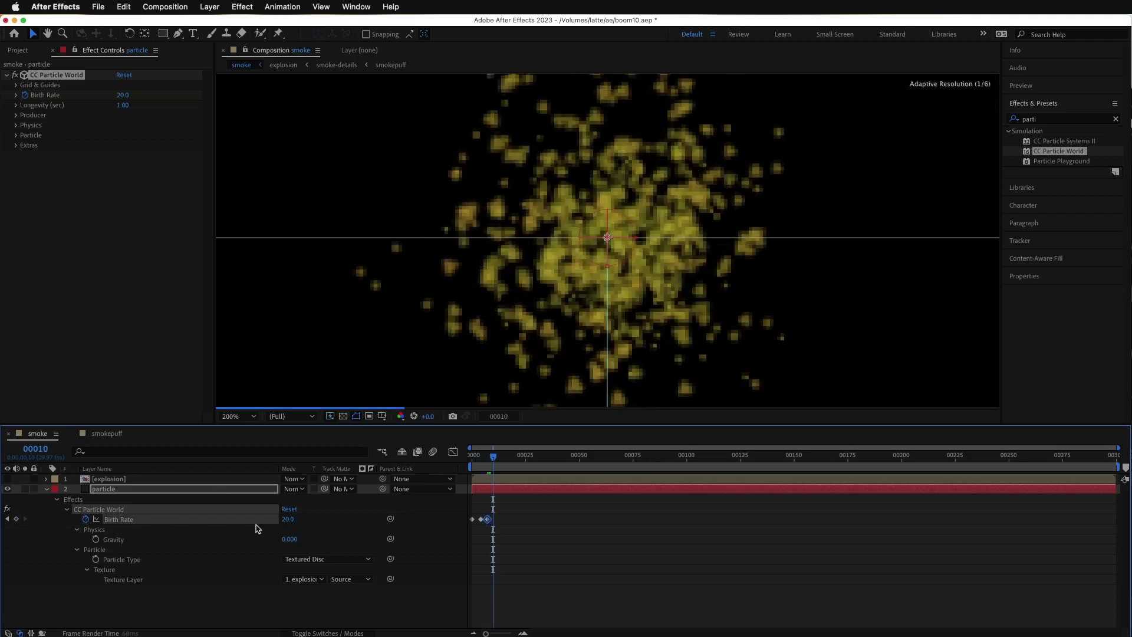
{"action": "left_click", "coordinate": [289, 519]}
{"action": "type", "text": "0"}
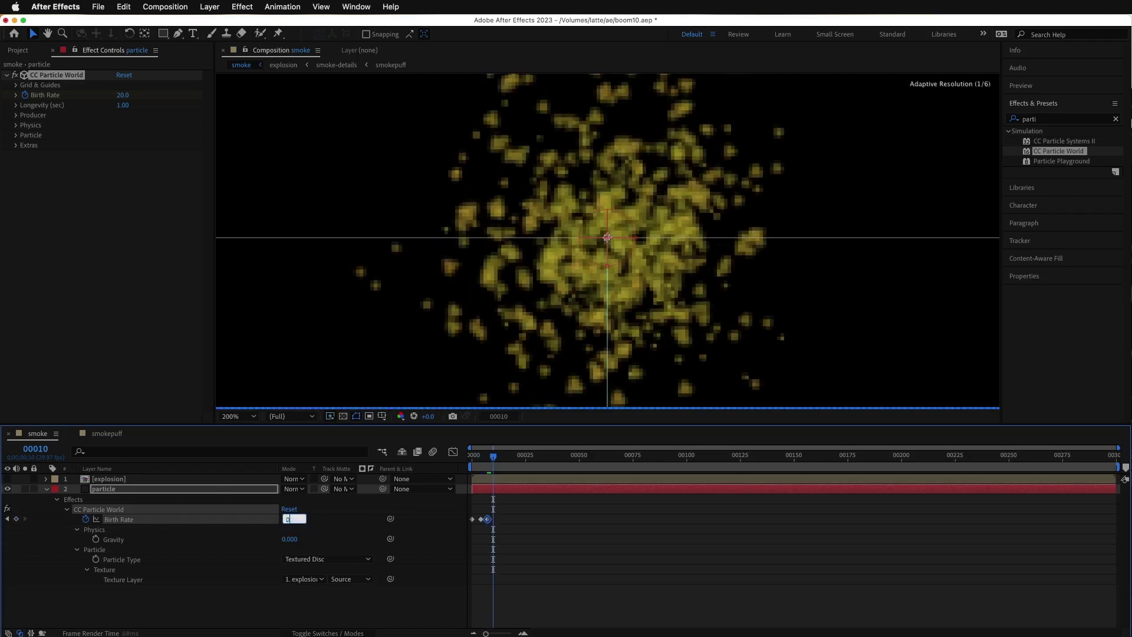
{"action": "key", "text": "Return"}
Go to frame 3 and set CC Particle World's Birth Size to 2
{"action": "key", "text": "comma"}
{"action": "key", "text": "Home"}
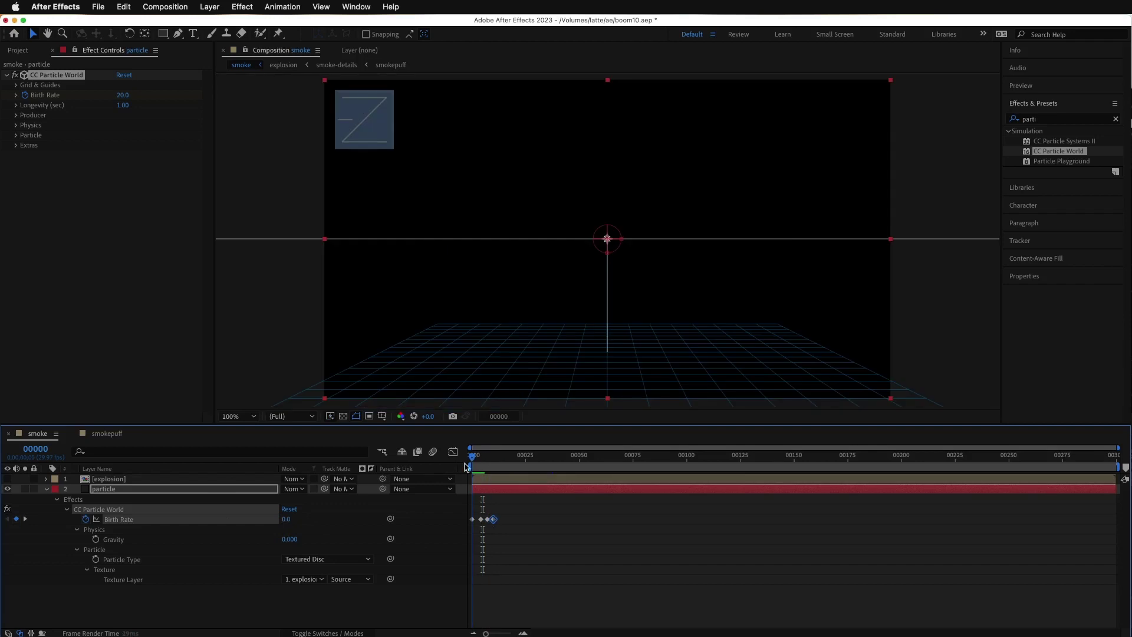
{"action": "key", "text": "Page_Down"}
{"action": "key", "text": "Page_Down"}
{"action": "key", "text": "Page_Down"}
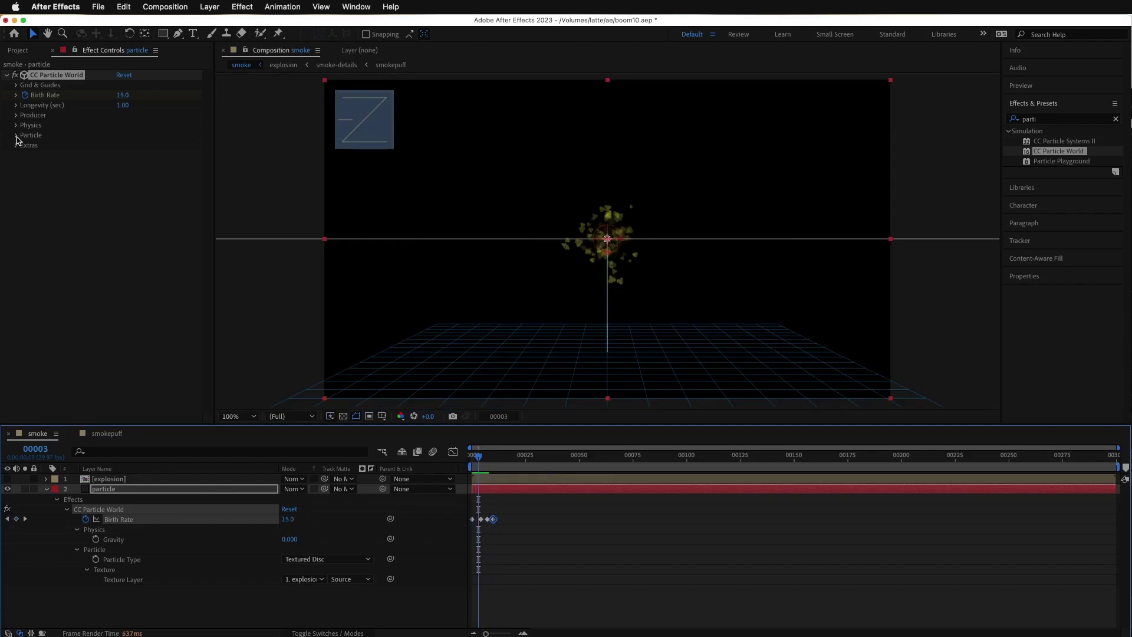
{"action": "left_click", "coordinate": [16, 135]}
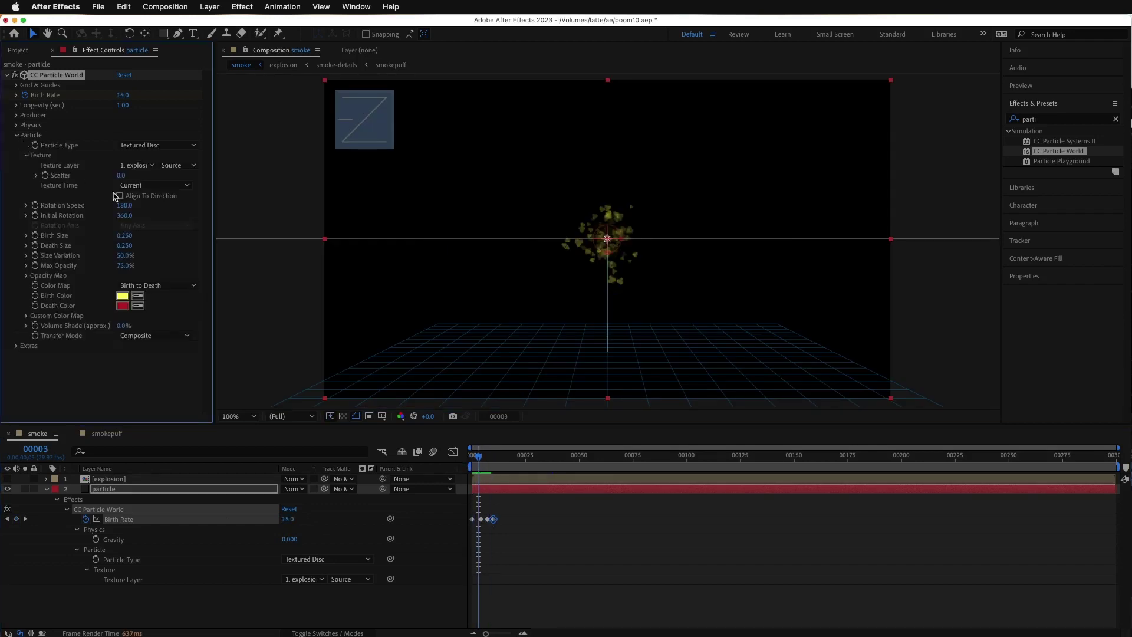
{"action": "left_click", "coordinate": [119, 237]}
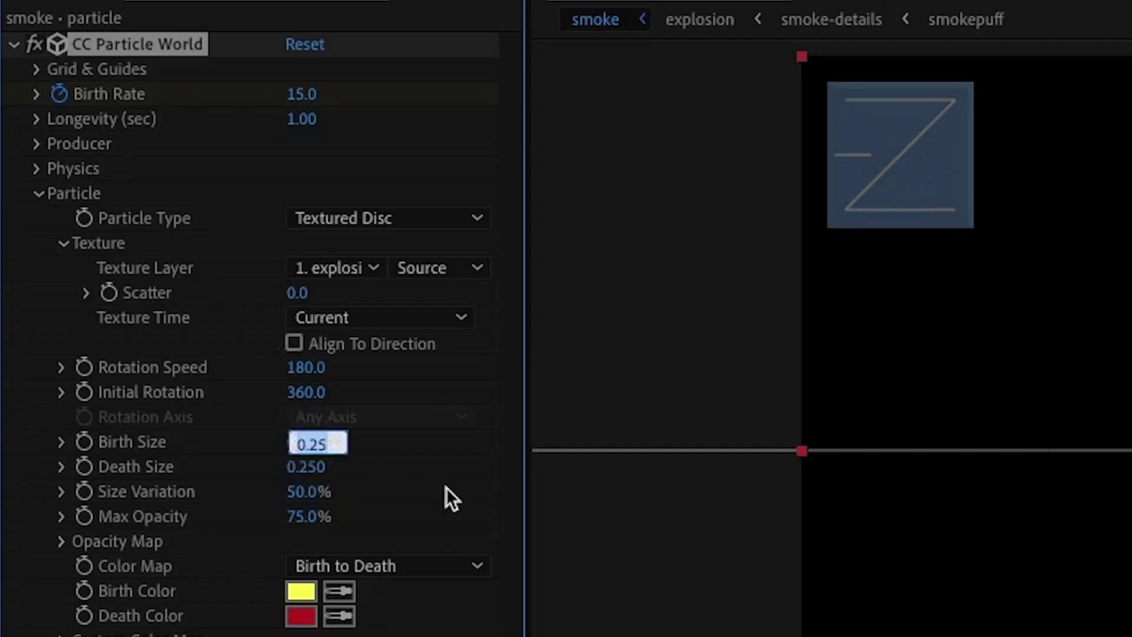
{"action": "type", "text": "2"}
{"action": "key", "text": "Return"}
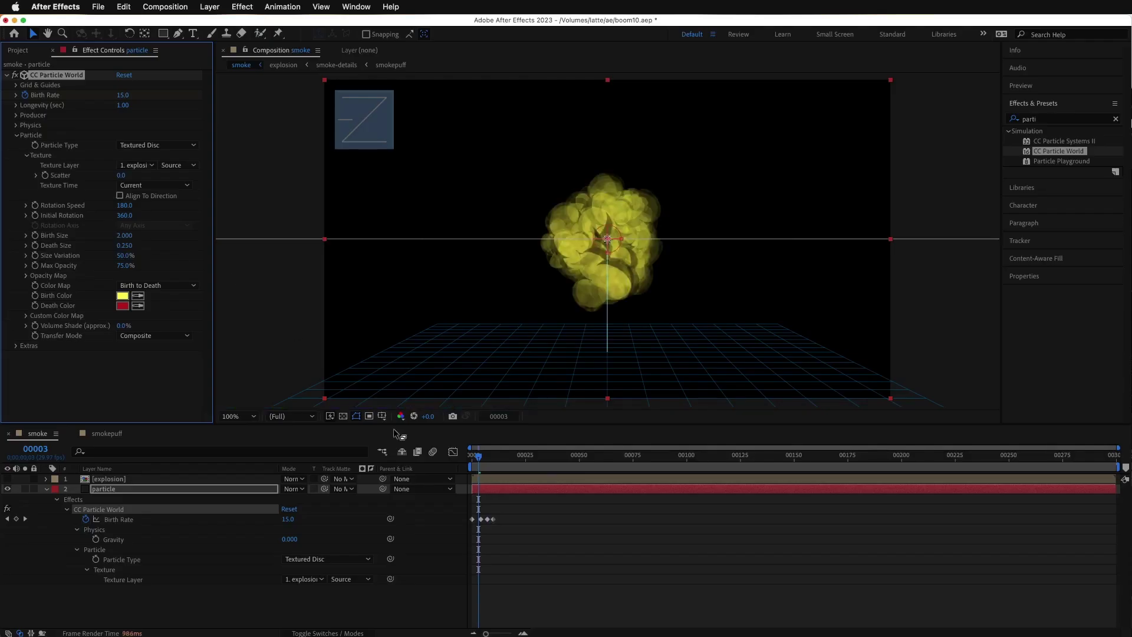
Set the particles' Death Size to 0 and preview the burst
{"action": "left_click", "coordinate": [493, 461]}
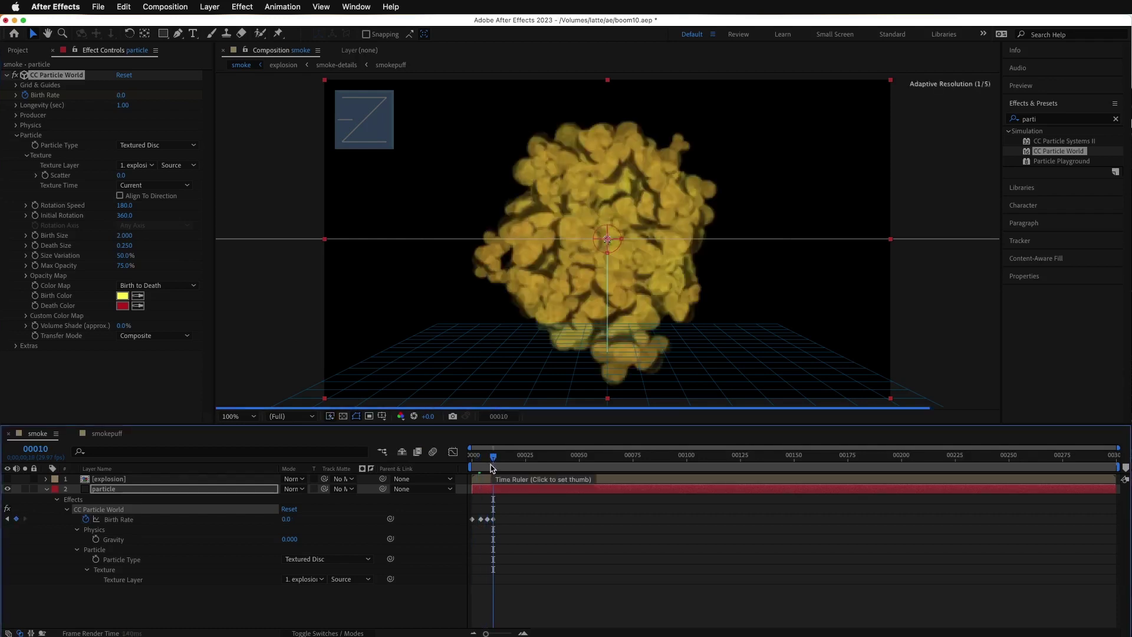
{"action": "left_click_drag", "start_coordinate": [494, 460], "coordinate": [480, 459]}
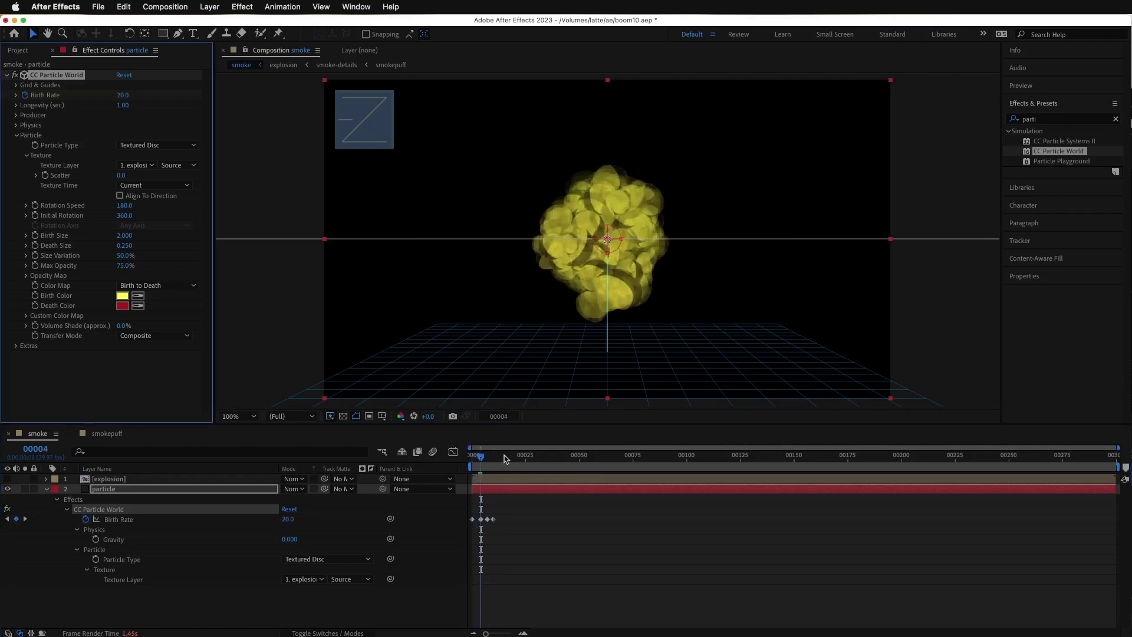
{"action": "left_click", "coordinate": [124, 245]}
{"action": "type", "text": "0"}
{"action": "key", "text": "Return"}
{"action": "key", "text": "space"}
{"action": "key", "text": "space"}
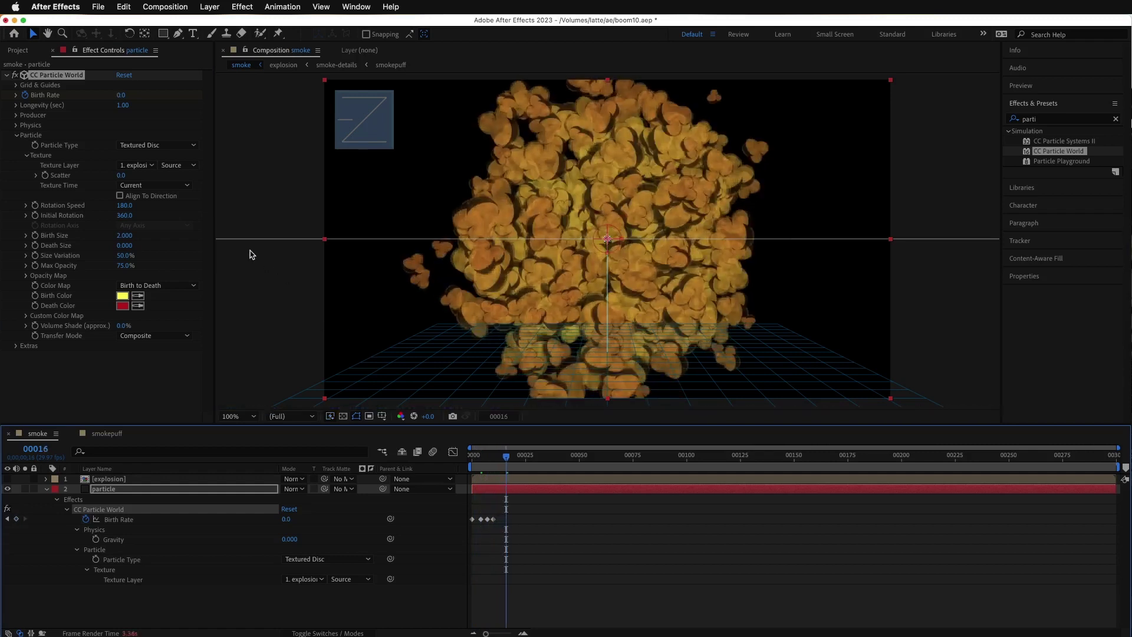
Try a particle Longevity of 0.2 seconds and preview the burst from the start
{"action": "left_click", "coordinate": [122, 105]}
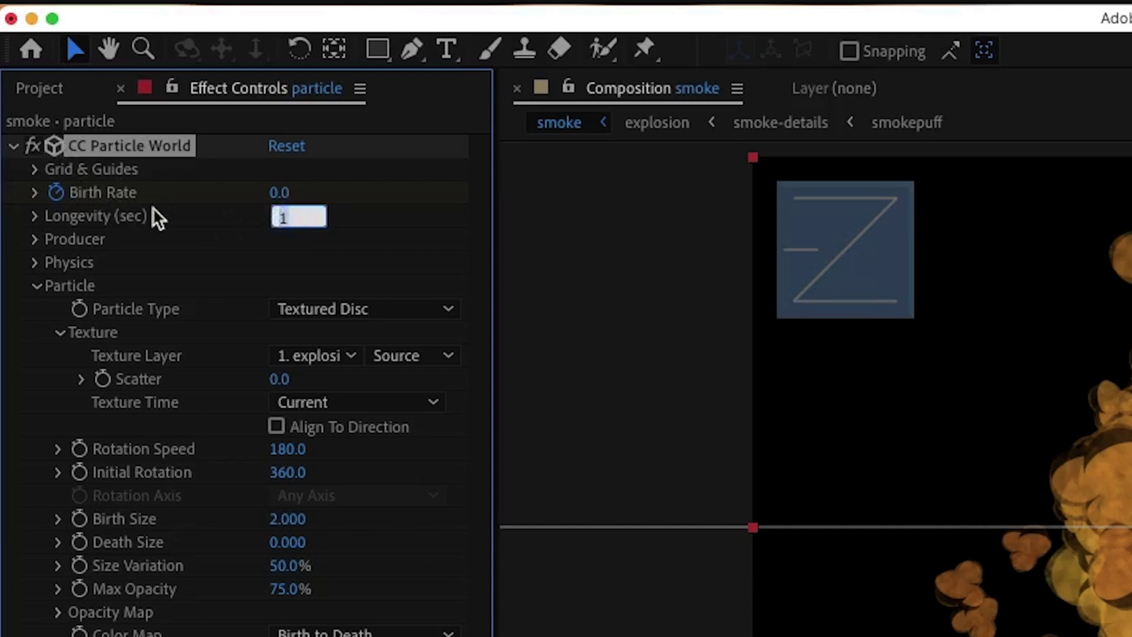
{"action": "type", "text": ".2"}
{"action": "key", "text": "Return"}
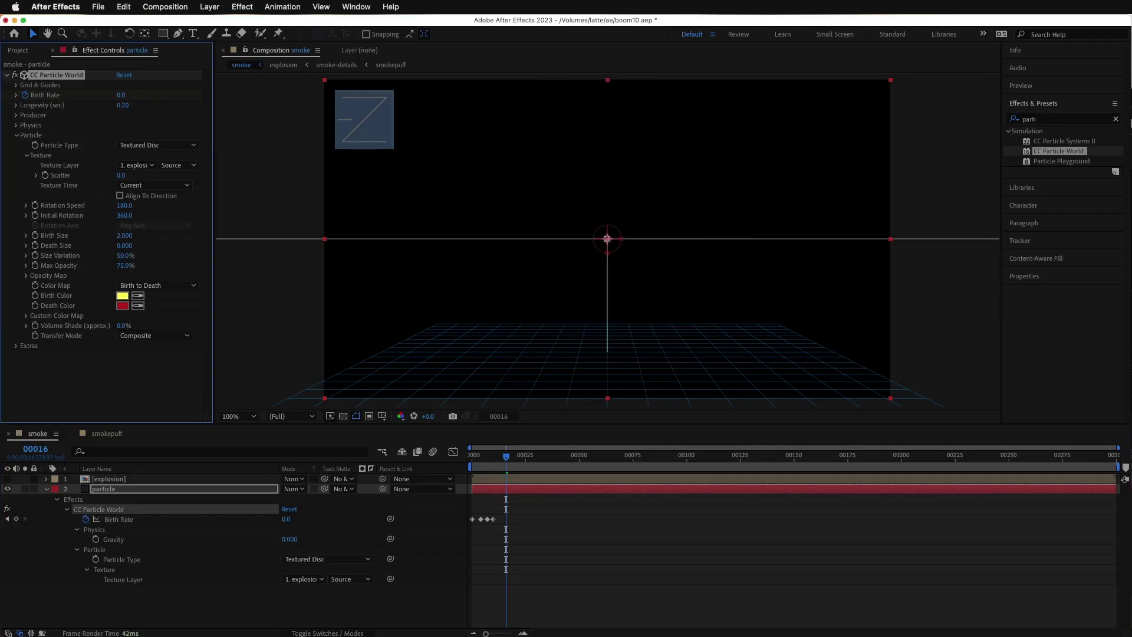
{"action": "left_click_drag", "start_coordinate": [506, 456], "coordinate": [470, 463]}
{"action": "key", "text": "space"}
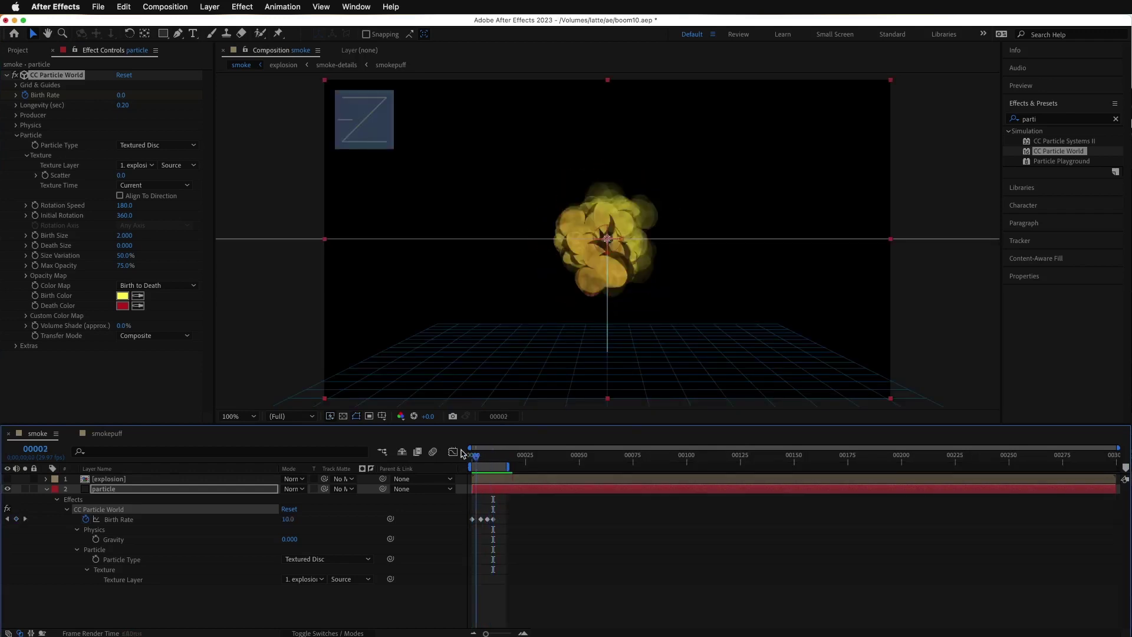
{"action": "key", "text": "space"}
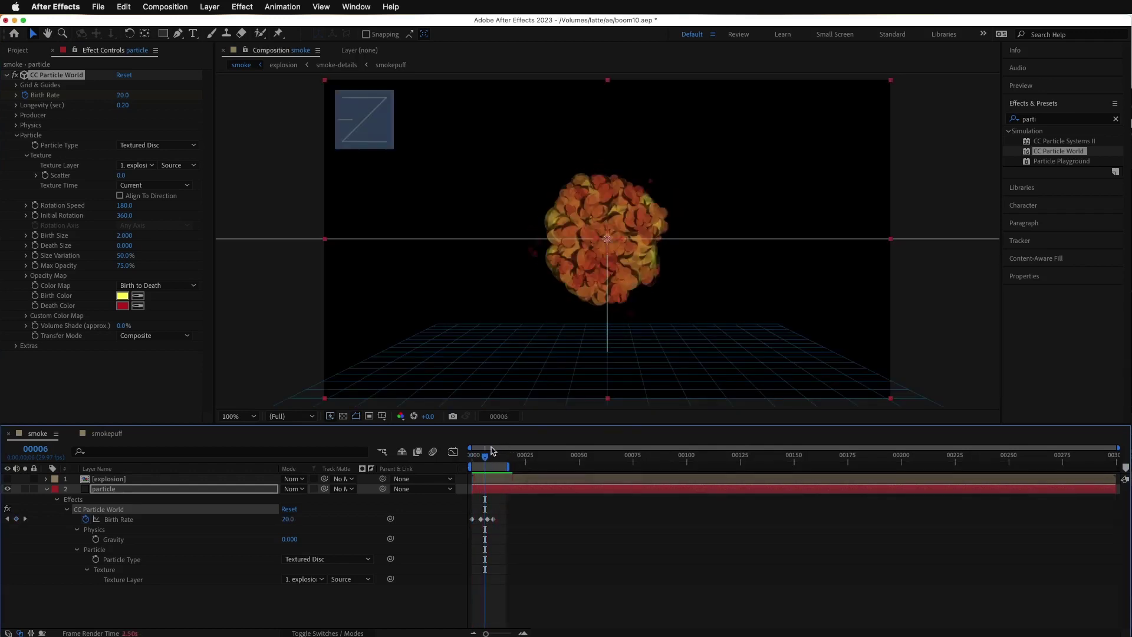
Set the particle Longevity to 1 second and play the burst from frame 0
{"action": "left_click", "coordinate": [121, 106]}
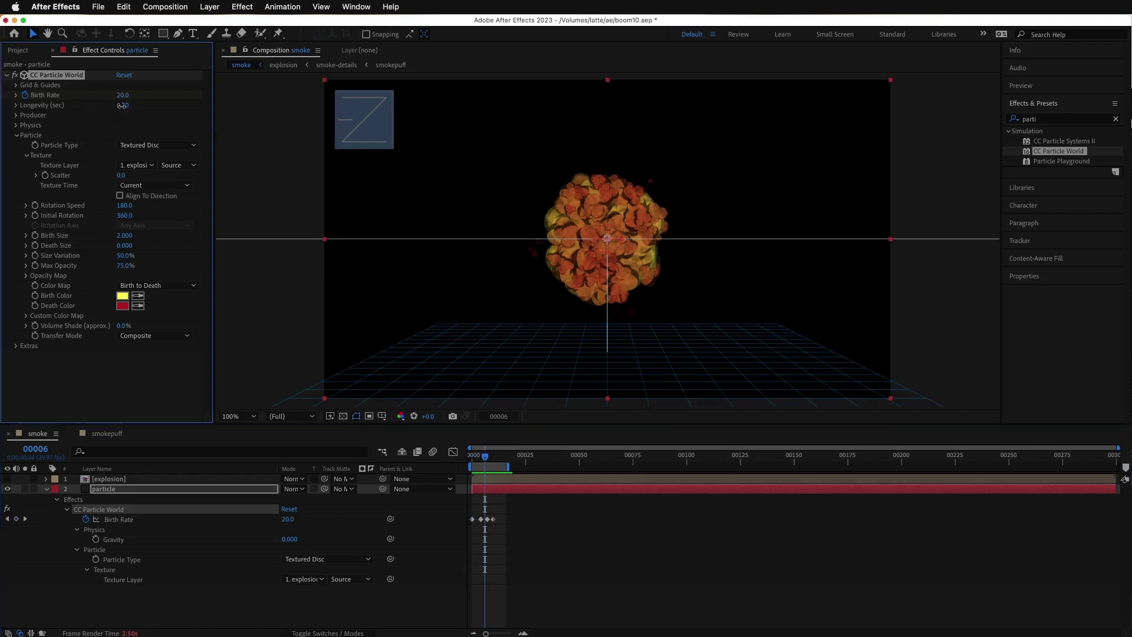
{"action": "type", "text": "1"}
{"action": "key", "text": "Return"}
{"action": "left_click_drag", "start_coordinate": [485, 456], "coordinate": [473, 456]}
{"action": "key", "text": "space"}
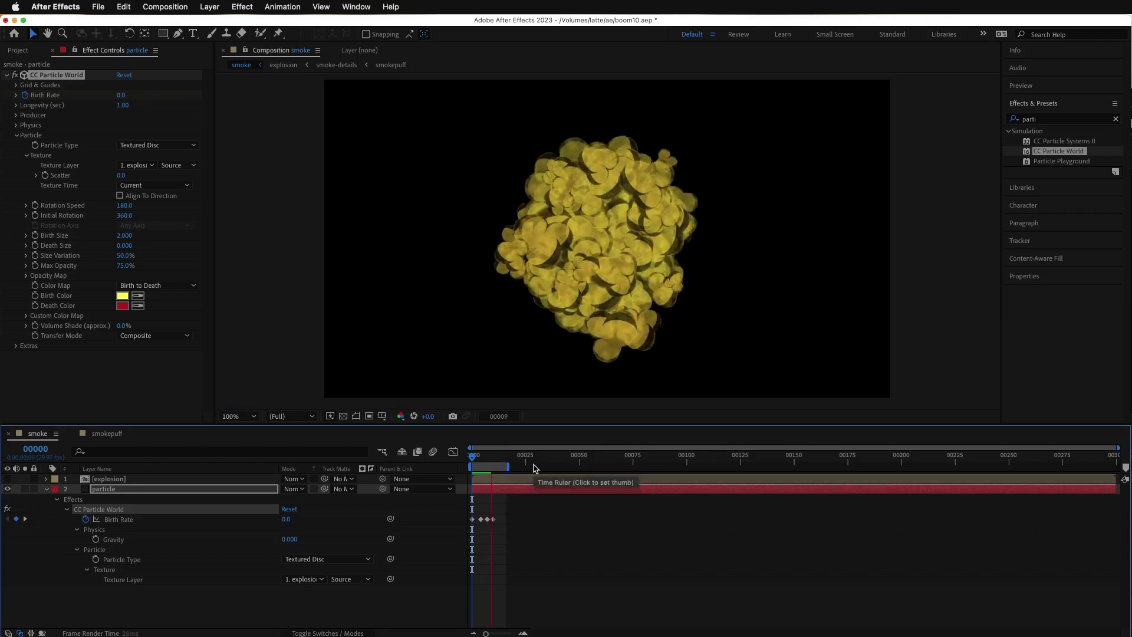
Try a particle Longevity of 0.5 seconds and preview the burst around frame 16
{"action": "left_click", "coordinate": [123, 105]}
{"action": "left_click", "coordinate": [123, 105]}
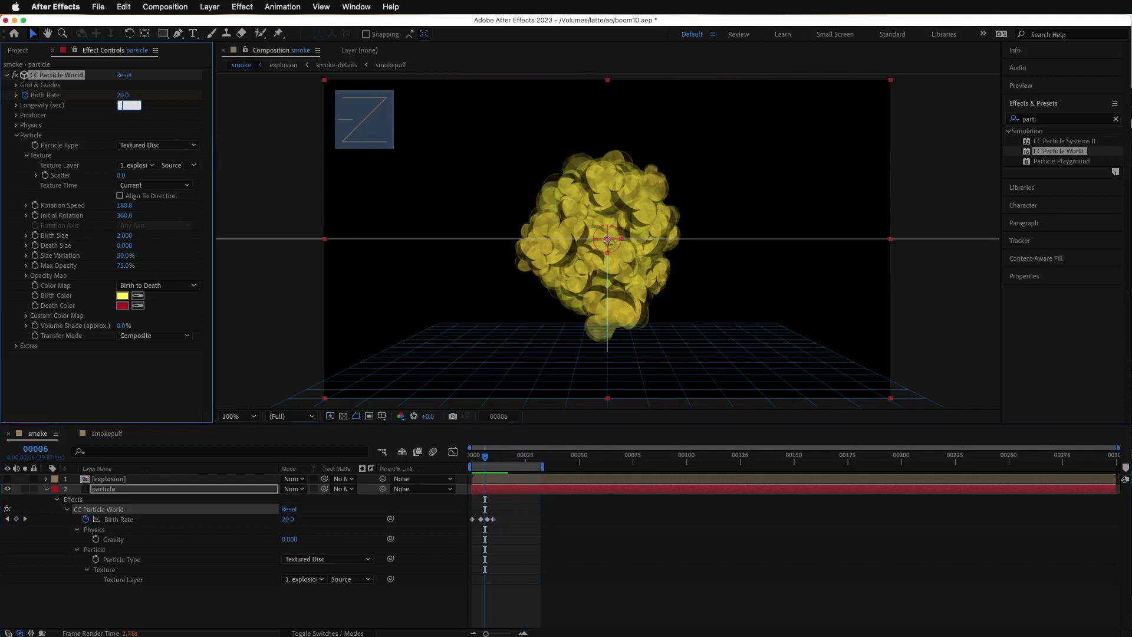
{"action": "type", "text": "0.5"}
{"action": "key", "text": "Return"}
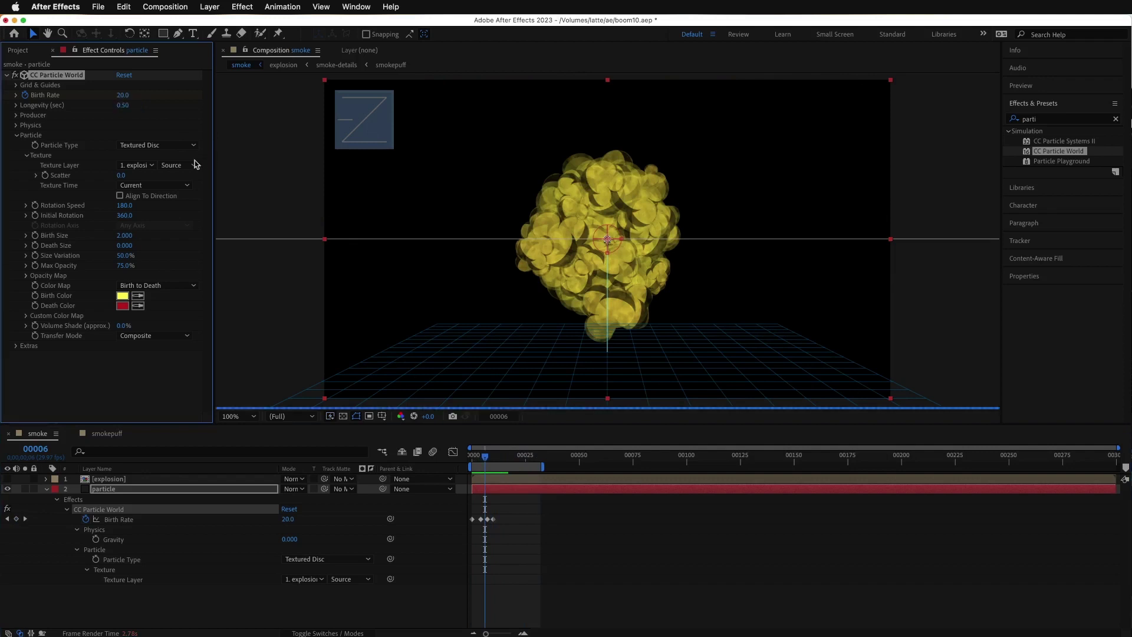
{"action": "mouse_move", "coordinate": [487, 459]}
{"action": "left_mouse_down"}
{"action": "mouse_move", "coordinate": [470, 459]}
{"action": "mouse_move", "coordinate": [506, 459]}
{"action": "left_mouse_up"}
{"action": "key", "text": "space"}
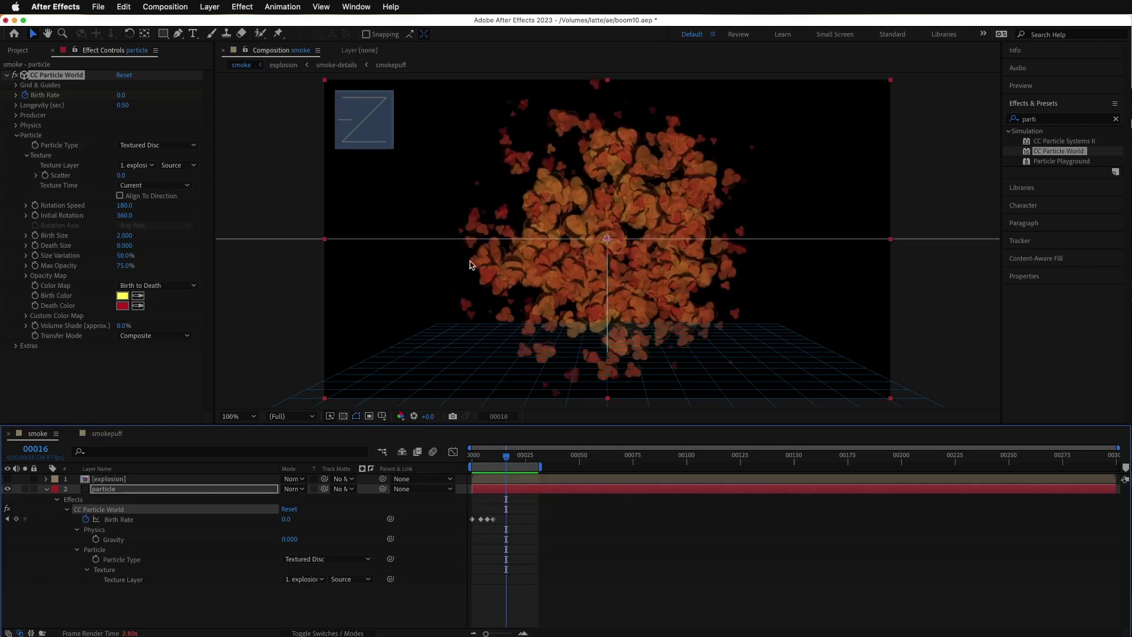
Set the particle Longevity to 0.4 seconds and check the burst at frame 16
{"action": "left_click", "coordinate": [123, 106]}
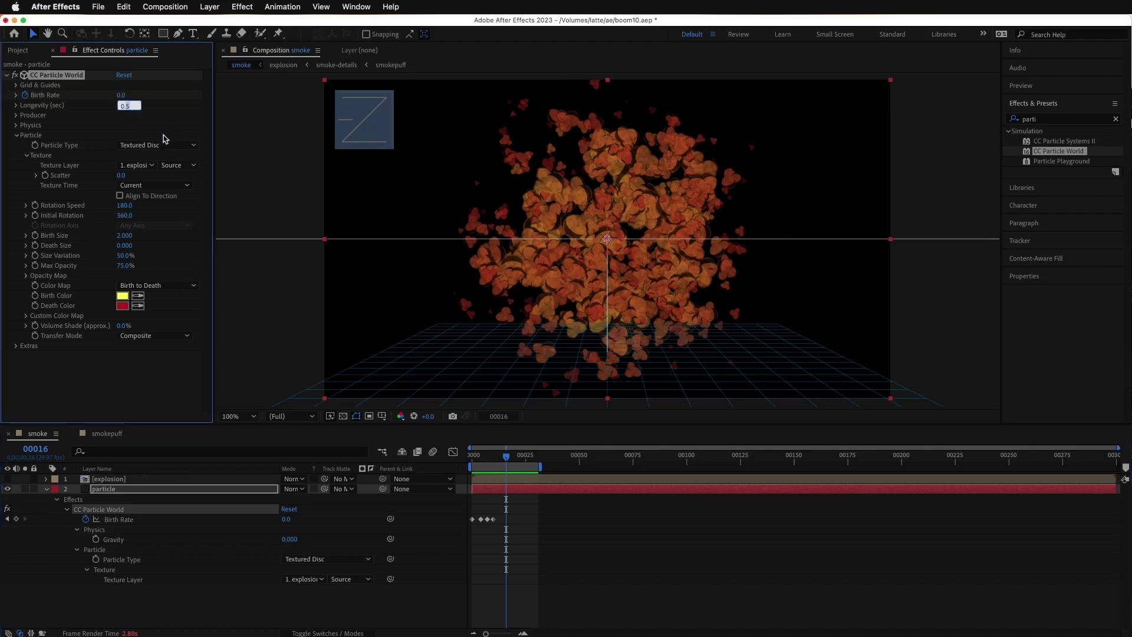
{"action": "type", "text": "0.4"}
{"action": "key", "text": "Return"}
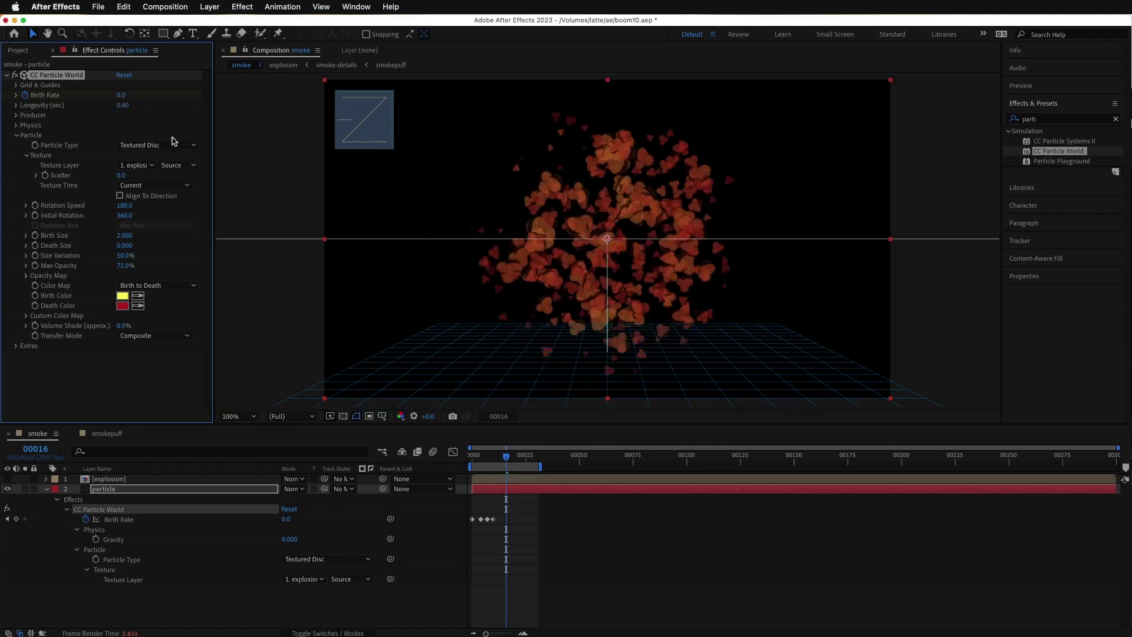
{"action": "left_click_drag", "start_coordinate": [506, 457], "coordinate": [519, 468]}
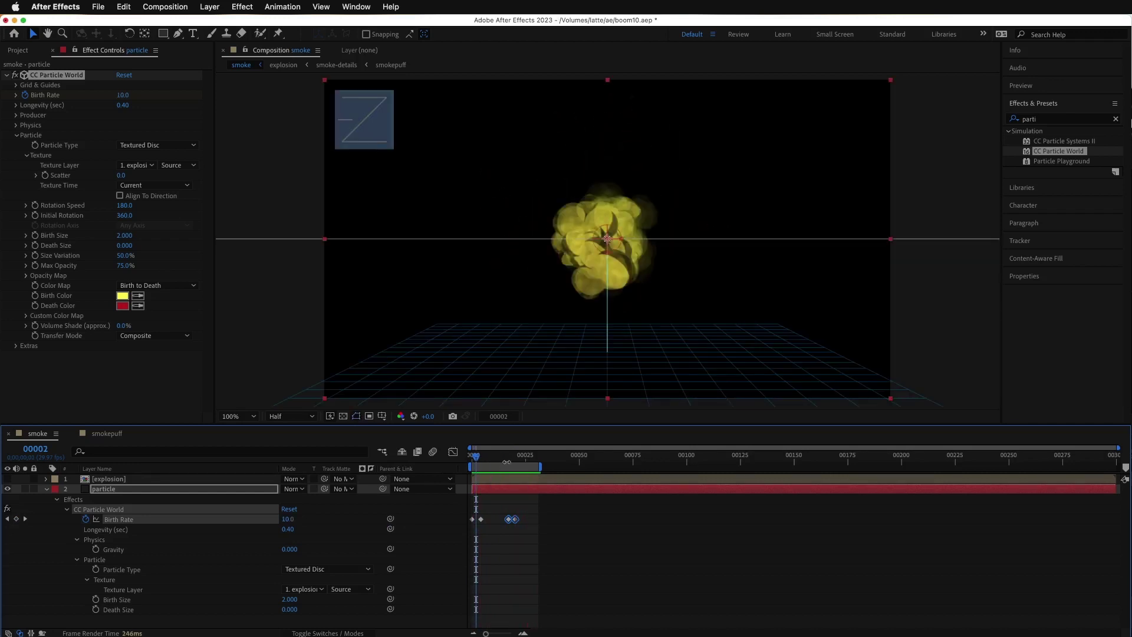
{"action": "left_click", "coordinate": [507, 463]}
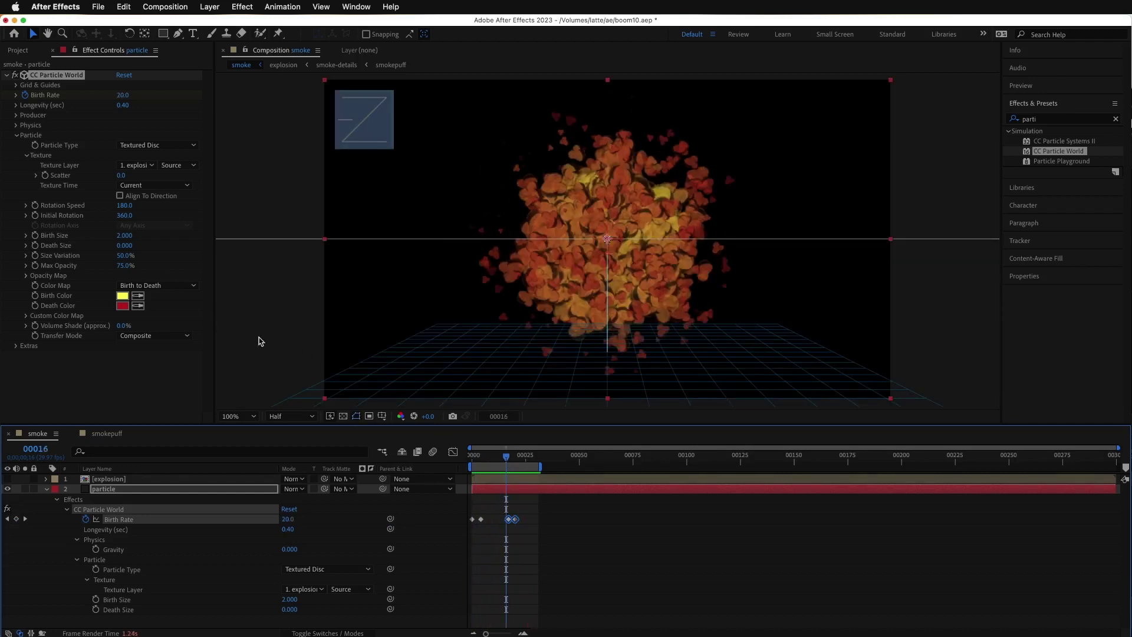
Change the particles' Birth Color to a saturated red, about ED2E02
{"action": "left_click", "coordinate": [122, 296]}
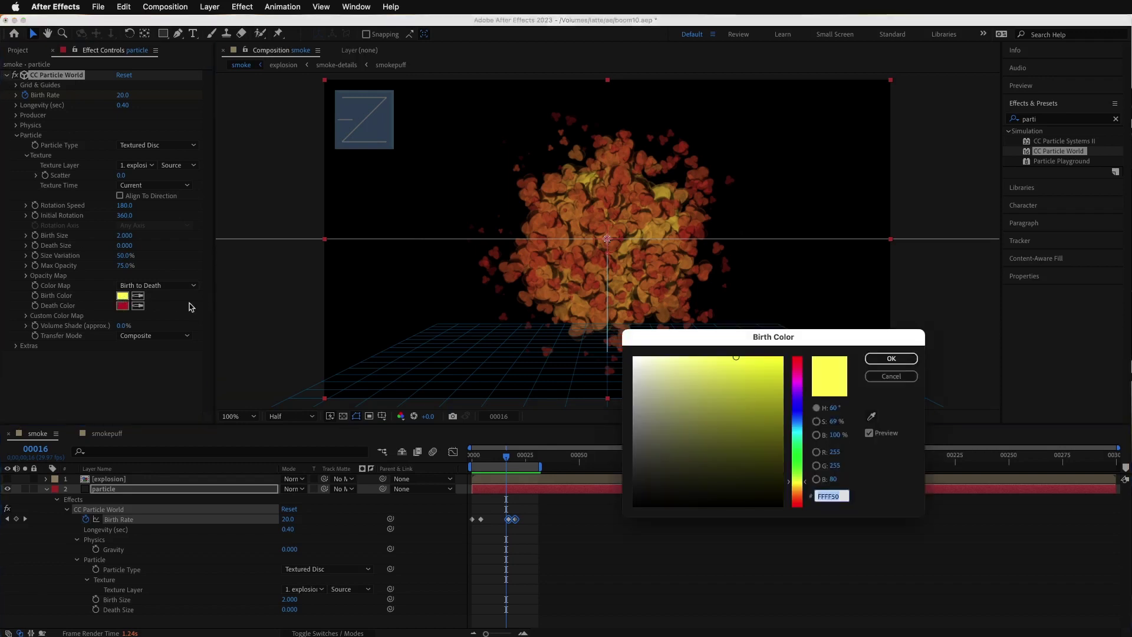
{"action": "left_click_drag", "start_coordinate": [799, 488], "coordinate": [799, 502]}
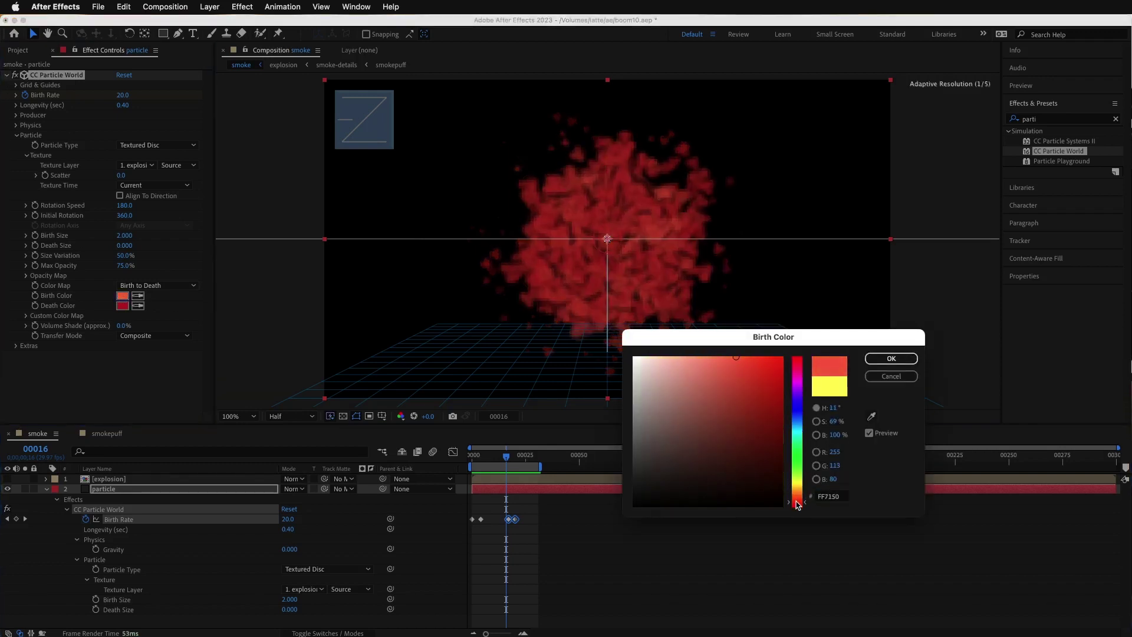
{"action": "left_click", "coordinate": [782, 361]}
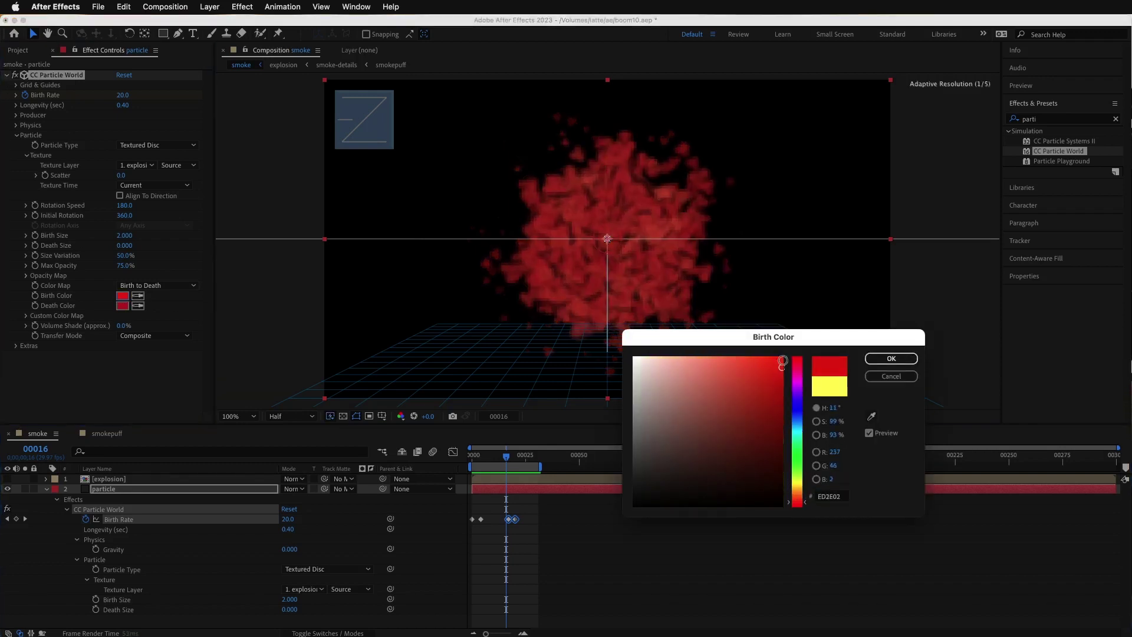
{"action": "left_click", "coordinate": [891, 359]}
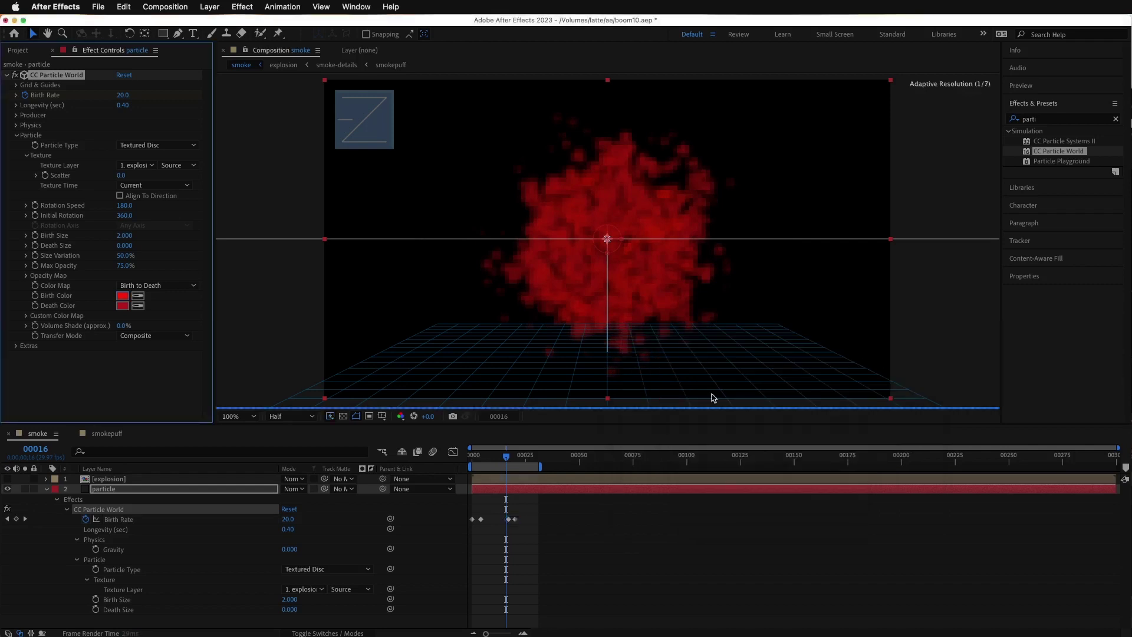
Set the particles' Death Color to white (FFFFFF) and check the recolored burst up to frame 9
{"action": "left_click", "coordinate": [125, 306]}
{"action": "left_click_drag", "start_coordinate": [687, 401], "coordinate": [604, 340]}
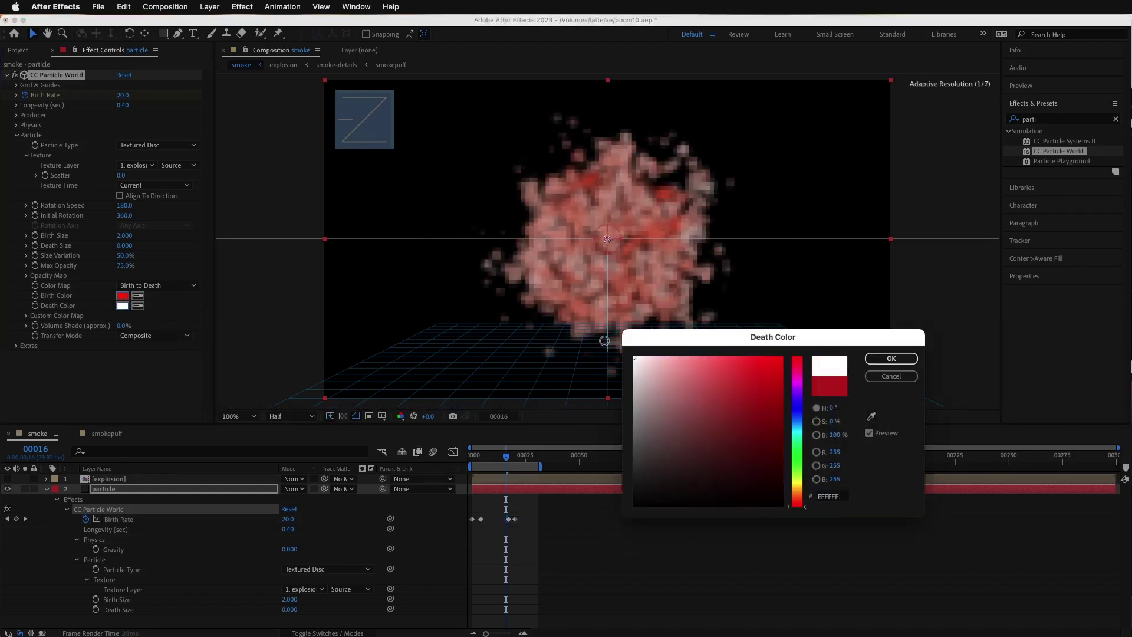
{"action": "left_click", "coordinate": [906, 362]}
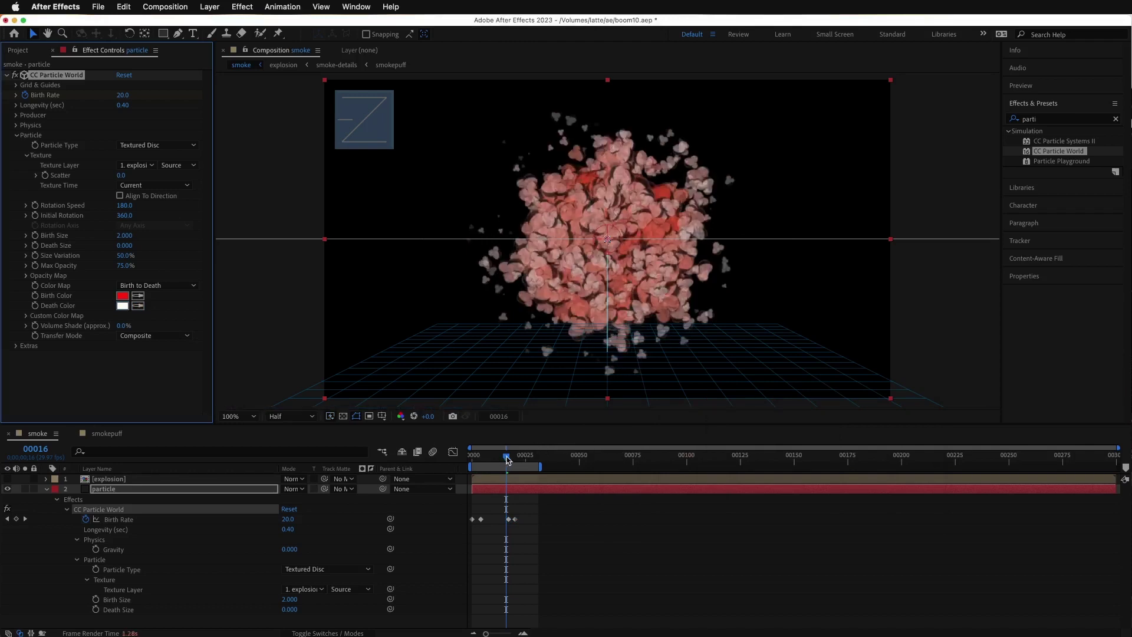
{"action": "mouse_move", "coordinate": [507, 460]}
{"action": "left_mouse_down"}
{"action": "mouse_move", "coordinate": [474, 459]}
{"action": "mouse_move", "coordinate": [511, 459]}
{"action": "left_mouse_up"}
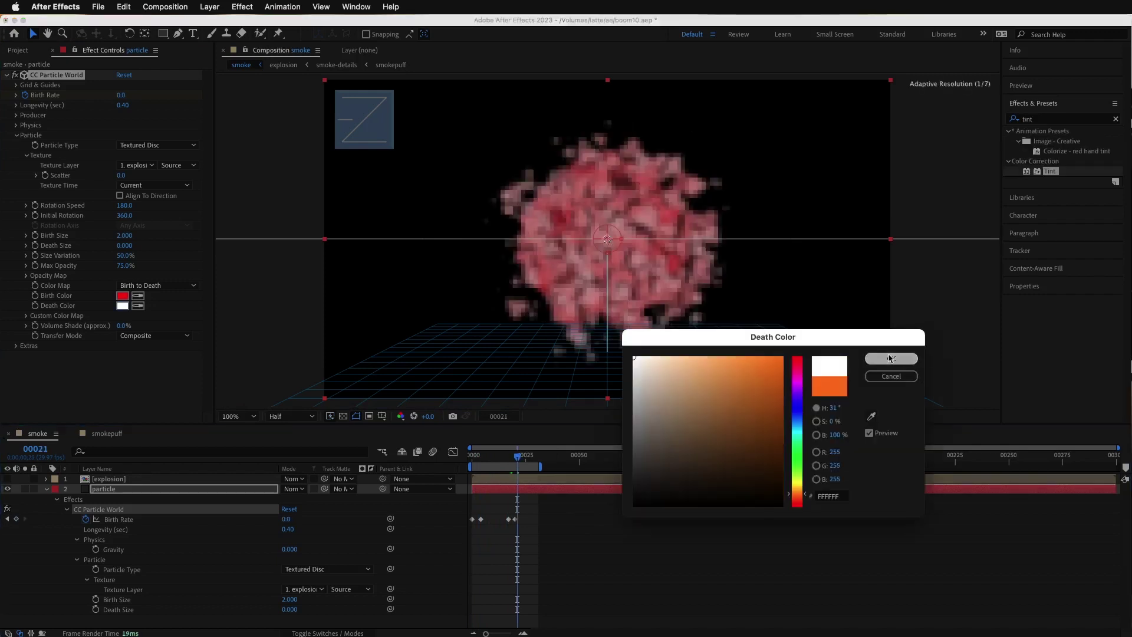
{"action": "left_click", "coordinate": [903, 361]}
{"action": "left_click", "coordinate": [470, 458]}
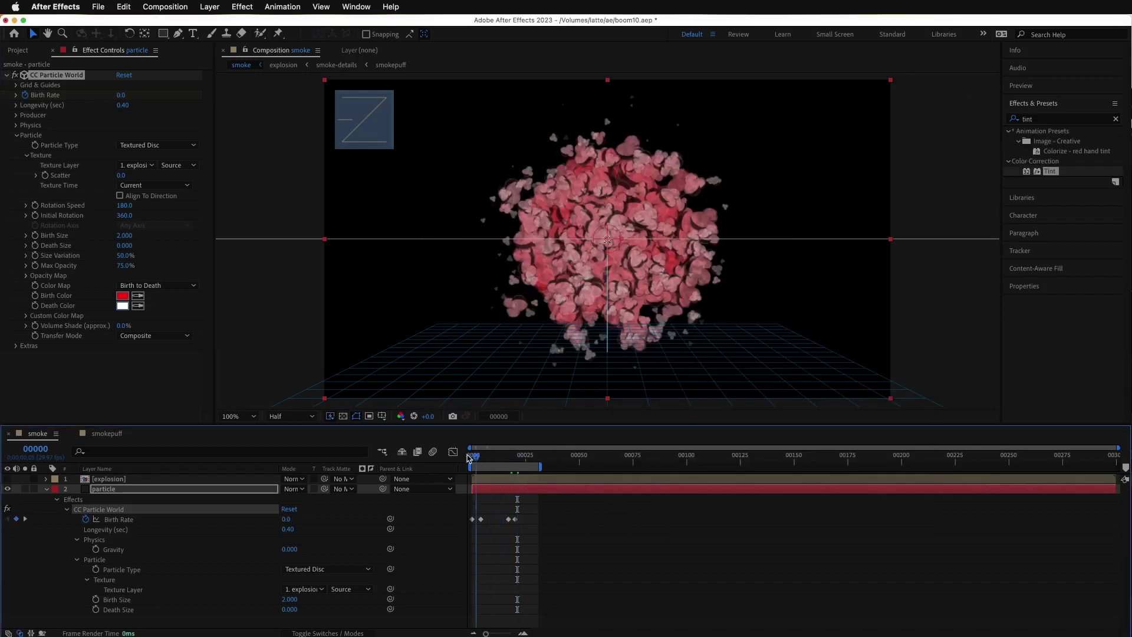
{"action": "left_click_drag", "start_coordinate": [470, 457], "coordinate": [492, 458]}
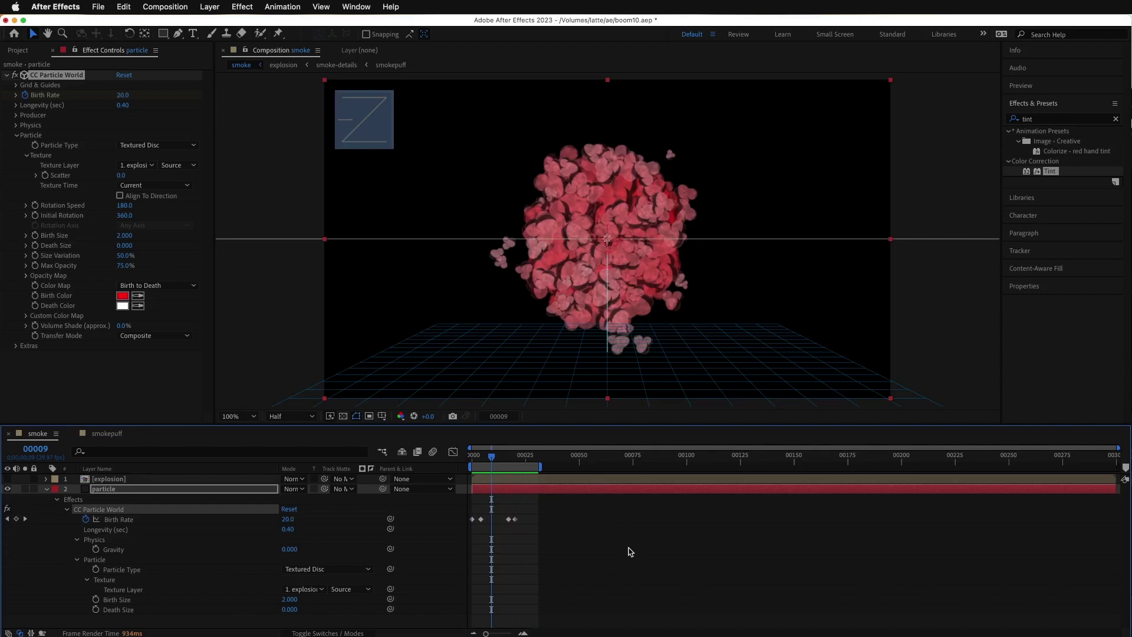
With no layer selected, draw a small white five-pointed star over the explosion on a new shape layer using the Star tool
{"action": "key", "text": "F2"}
{"action": "key", "text": "g"}
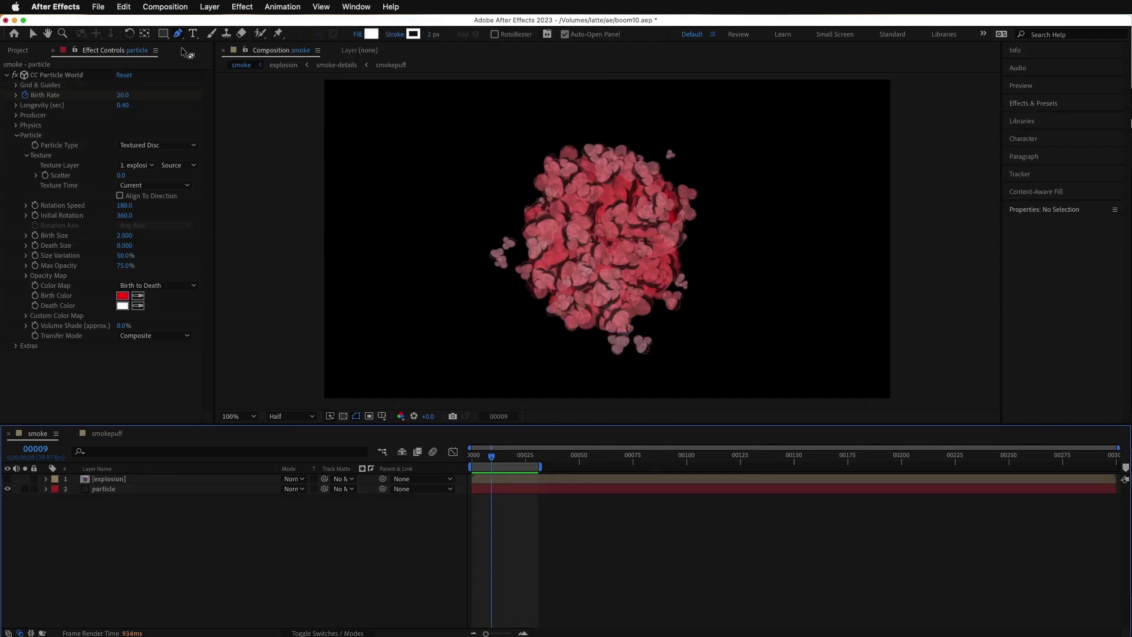
{"action": "left_click", "coordinate": [164, 34]}
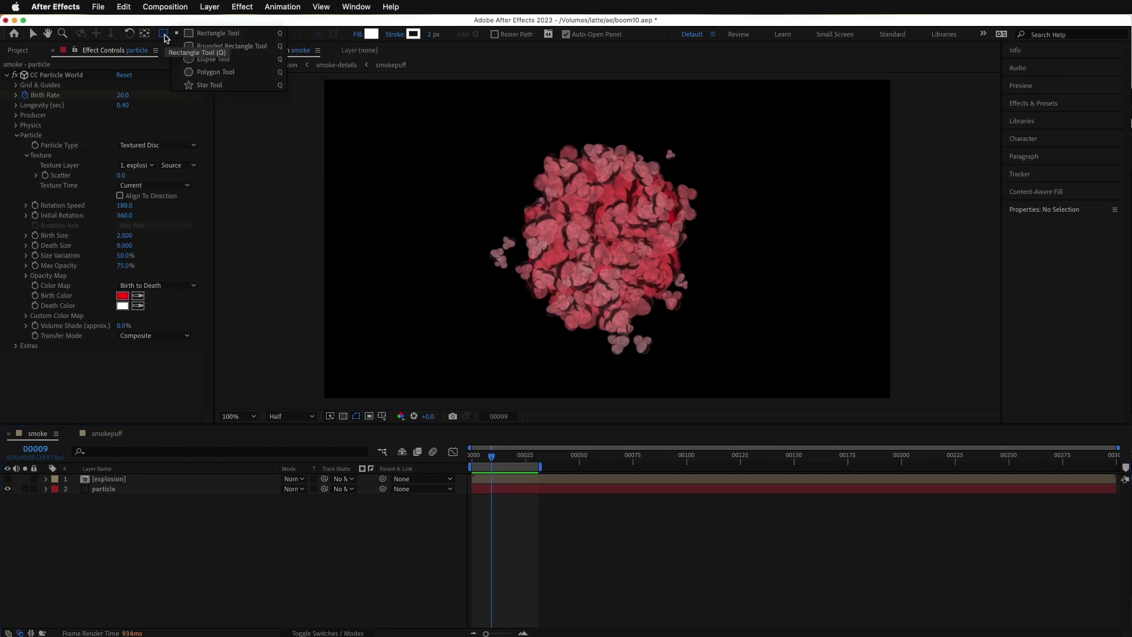
{"action": "left_click", "coordinate": [216, 86]}
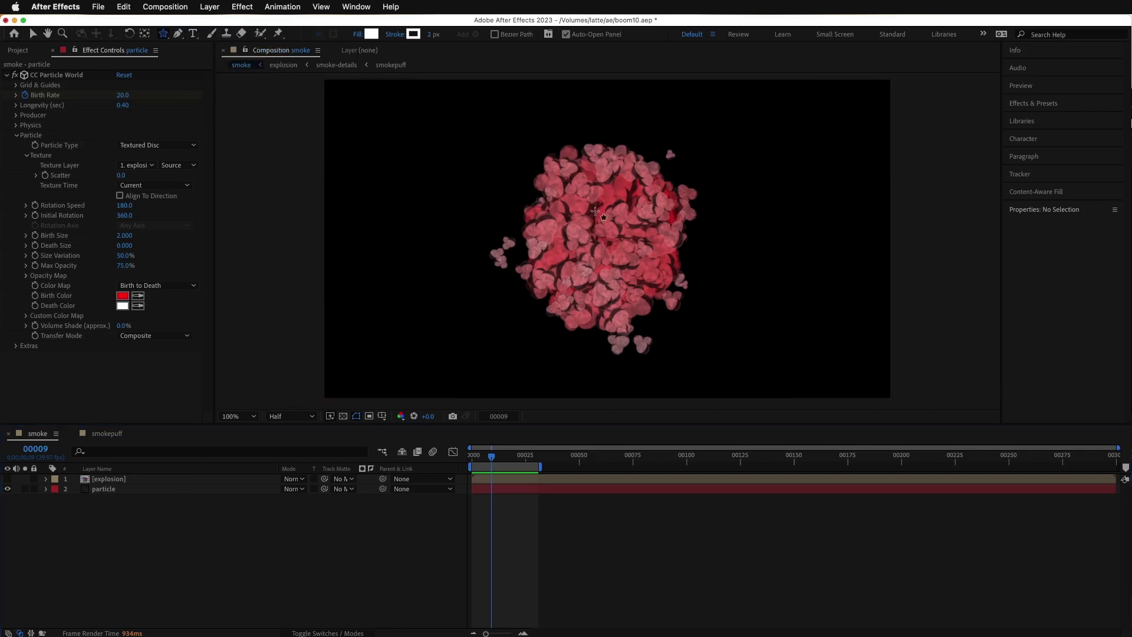
{"action": "left_click_drag", "start_coordinate": [587, 206], "coordinate": [608, 237]}
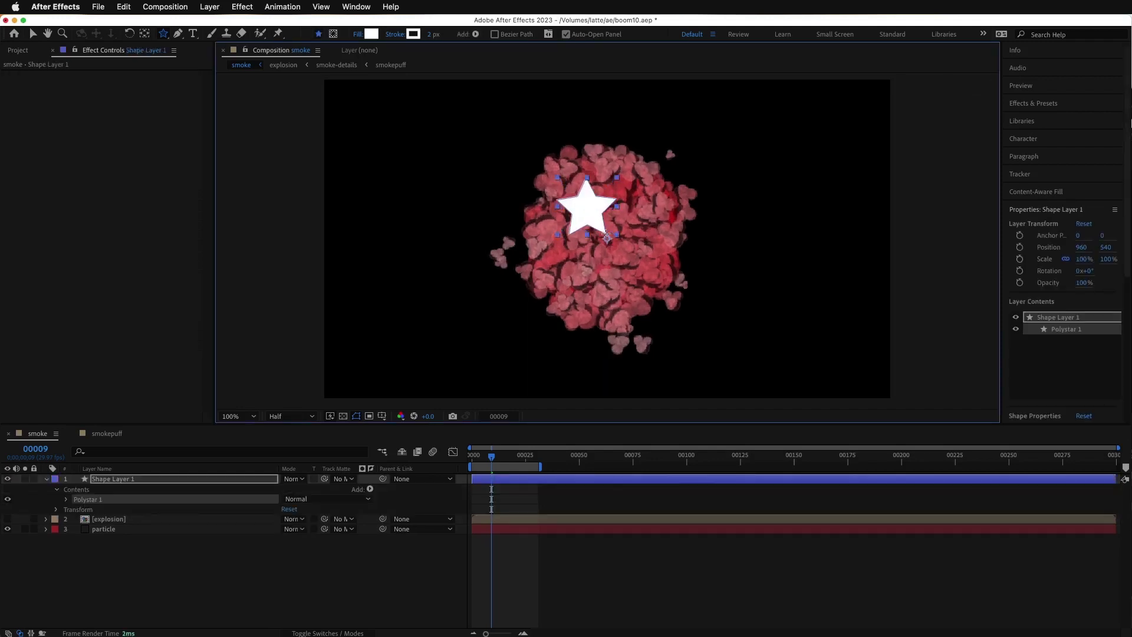
{"action": "left_click", "coordinate": [33, 33]}
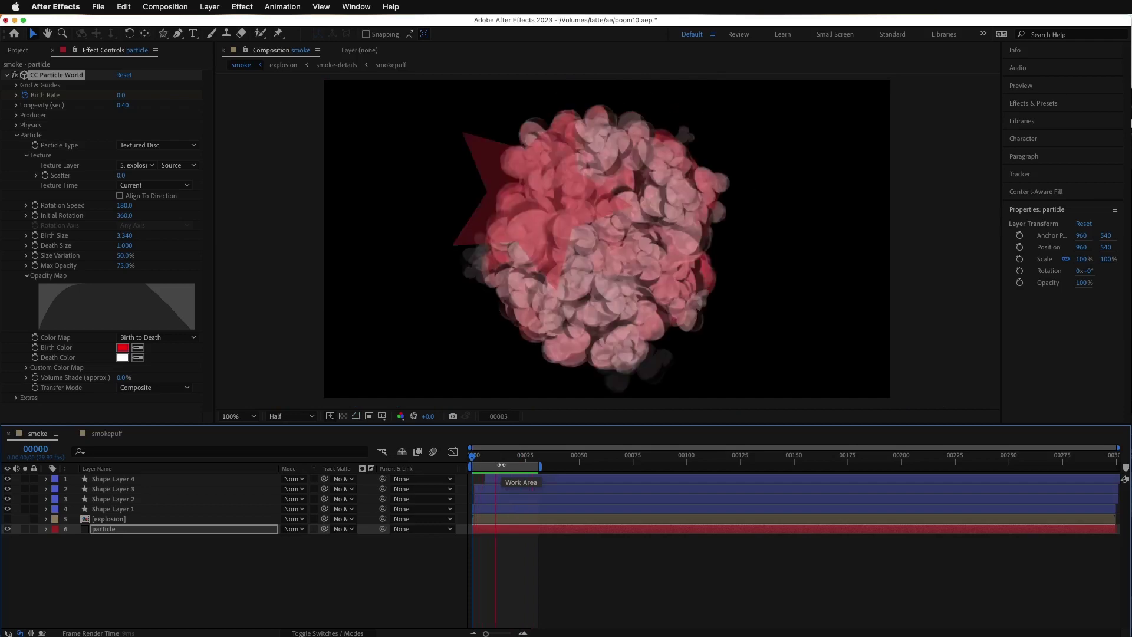